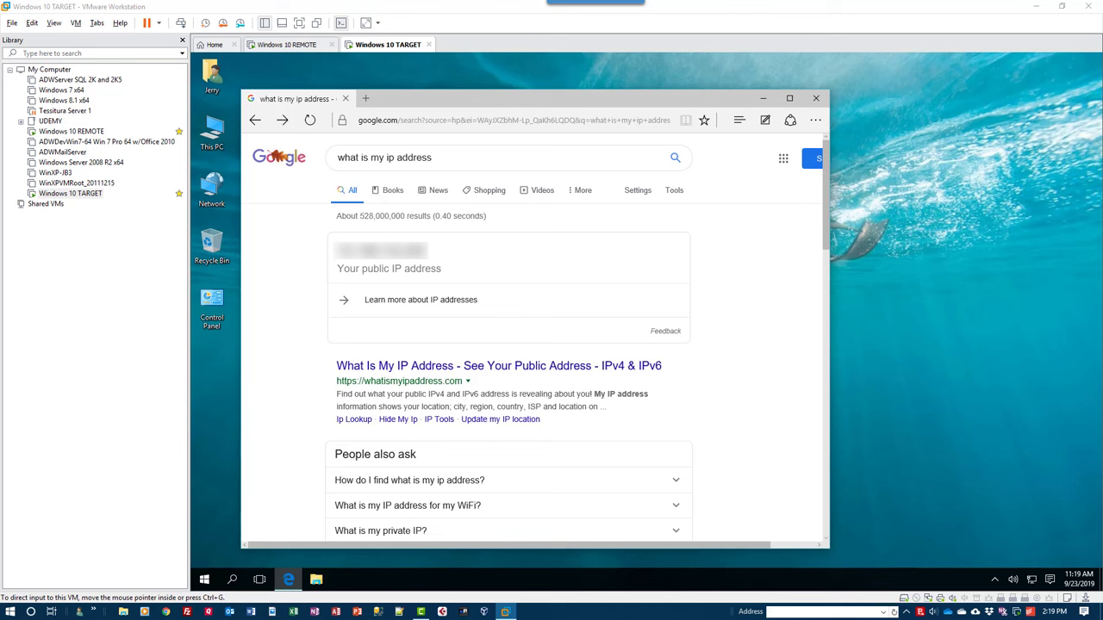
# Close Microsoft Edge after noting the public IP from the 'what is my ip address' search.
pyautogui.click(816, 98)
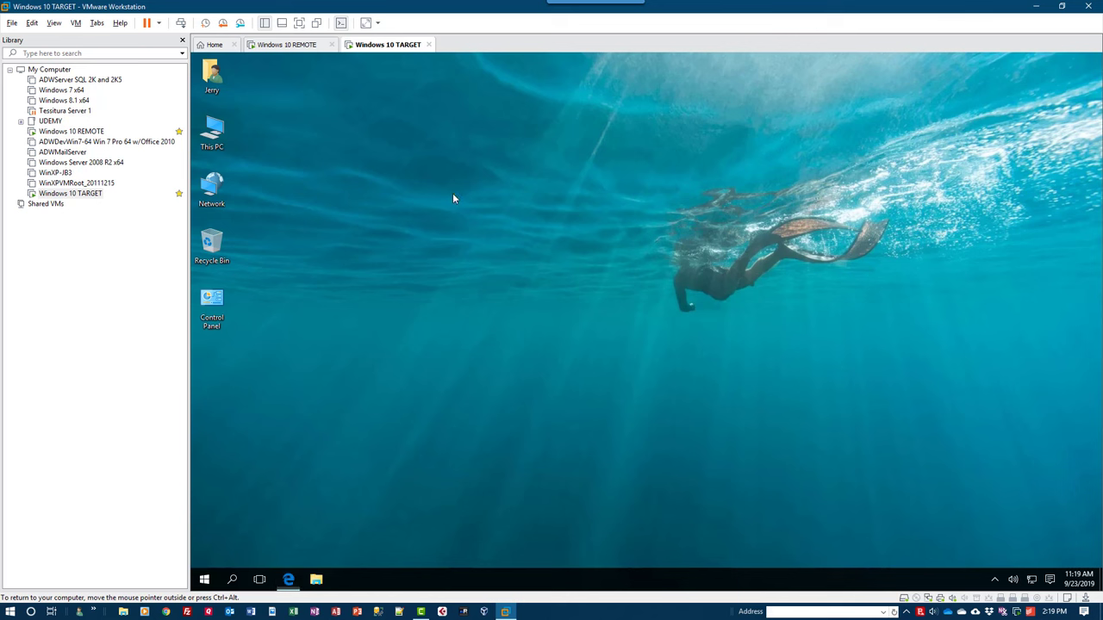
# Allow remote connections to This PC with Network Level Authentication, accepting the current remote user list.
pyautogui.rightClick(213, 135)
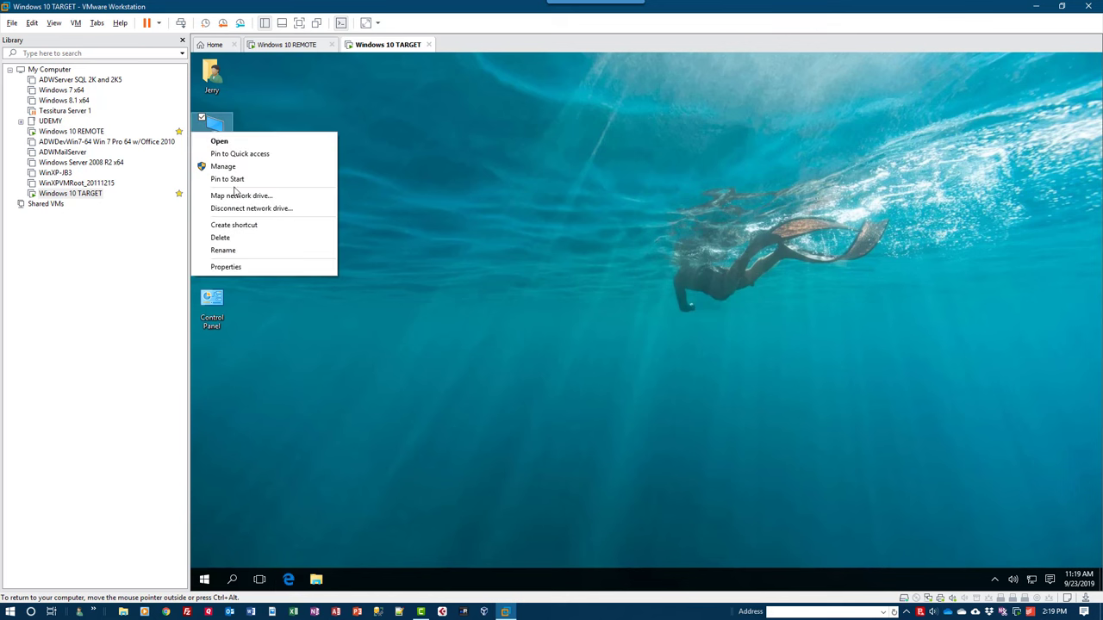
pyautogui.click(225, 267)
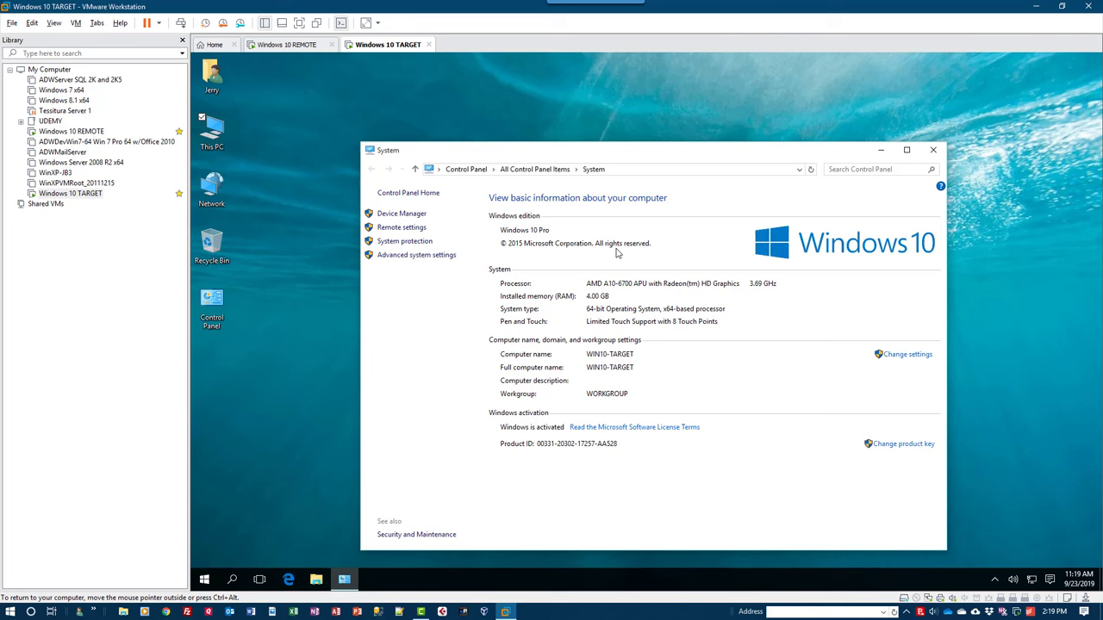
pyautogui.click(388, 229)
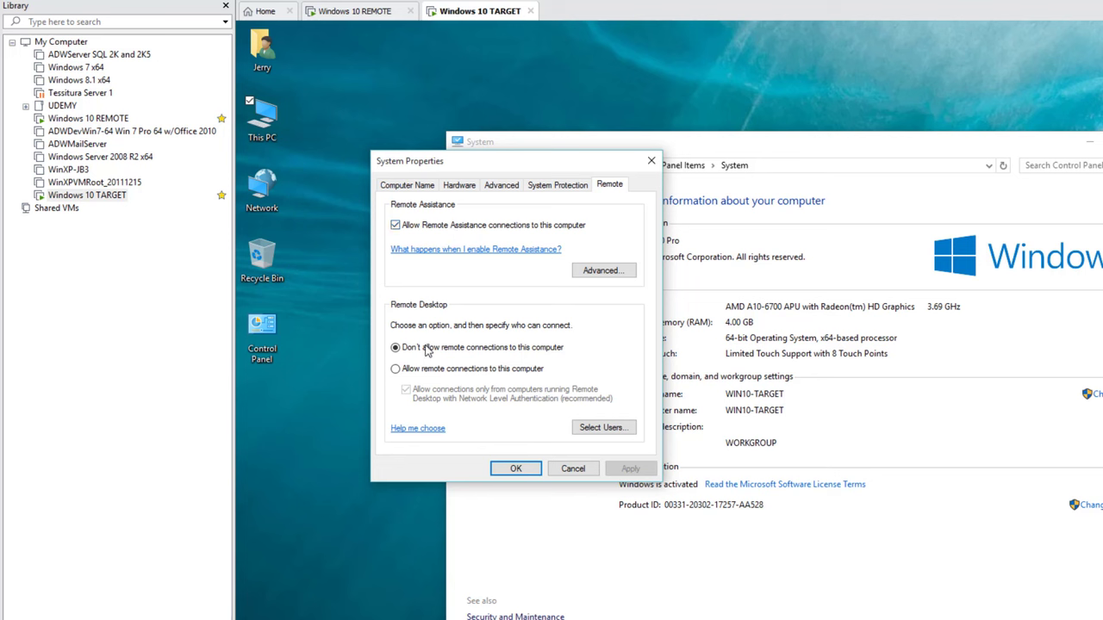
pyautogui.click(411, 373)
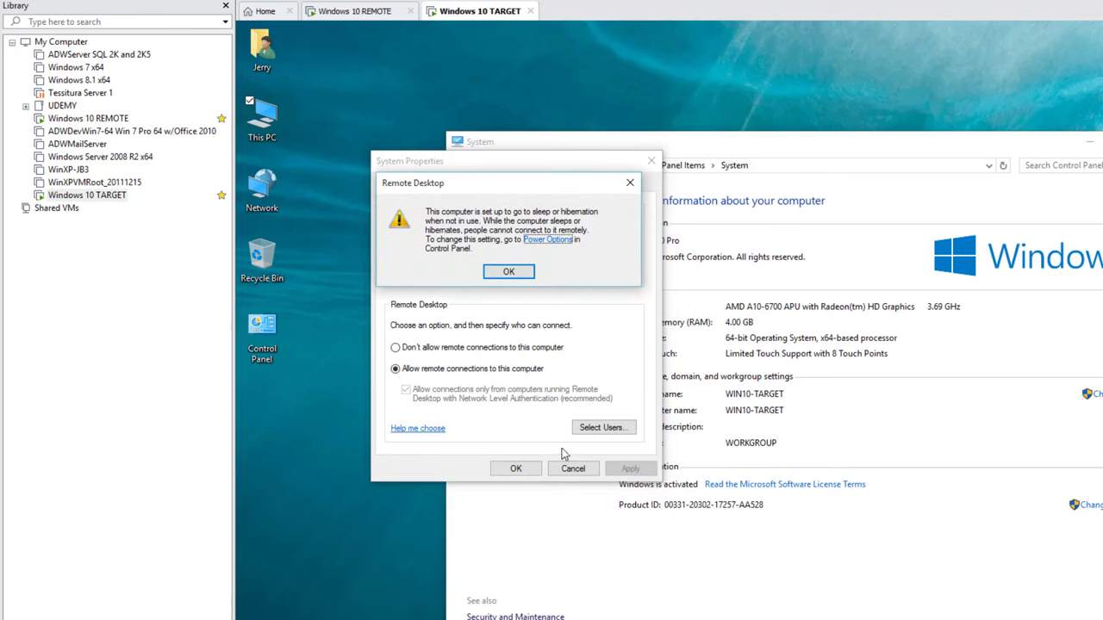
pyautogui.click(521, 270)
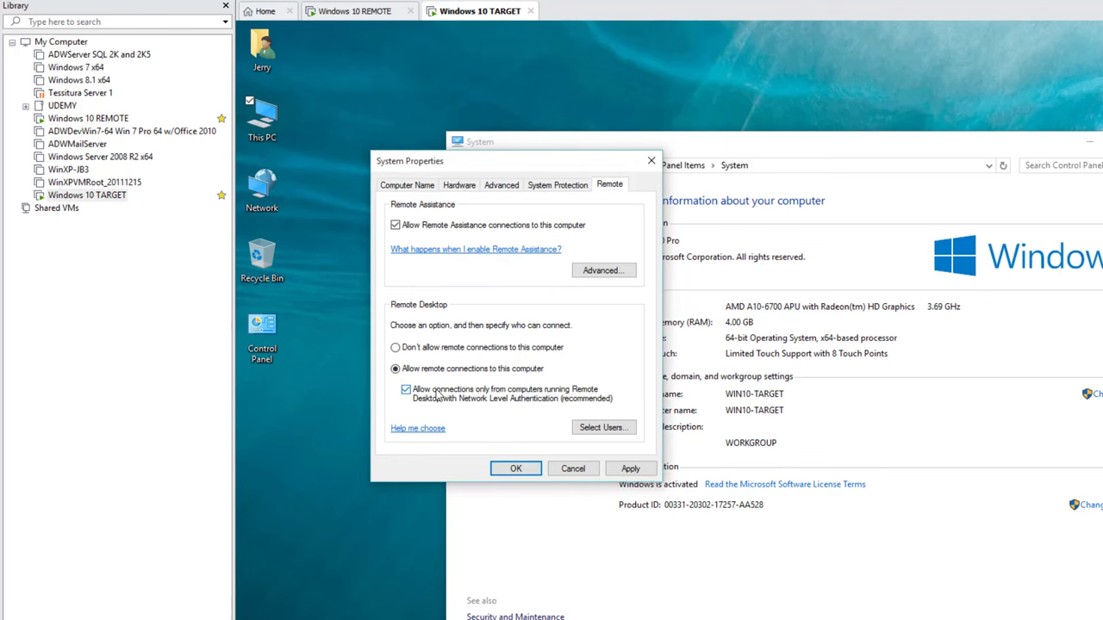
pyautogui.click(602, 427)
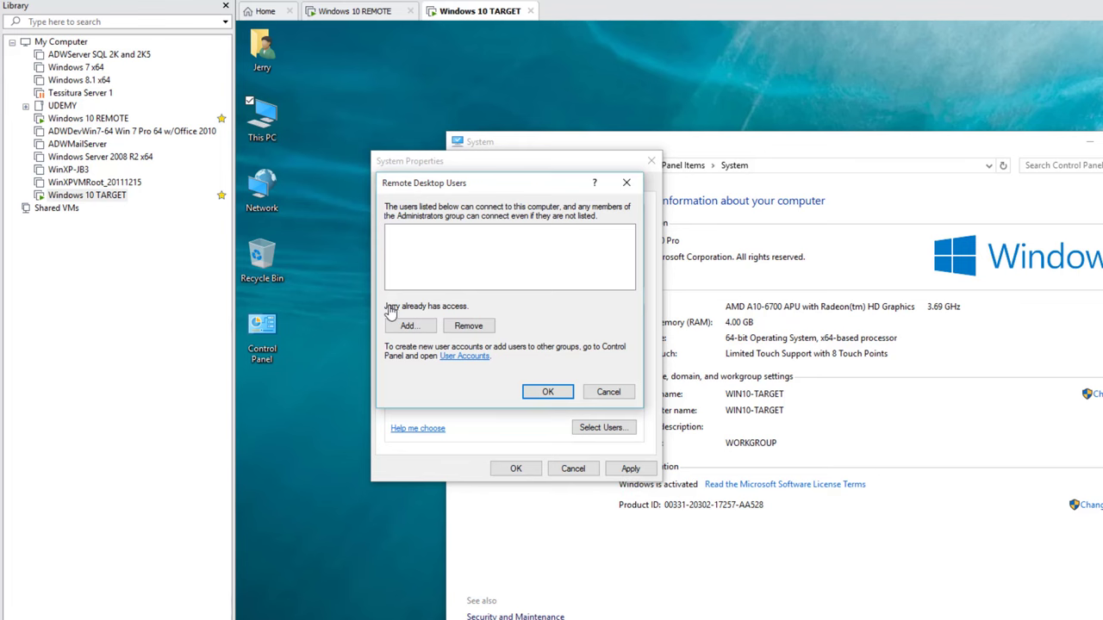
pyautogui.click(547, 393)
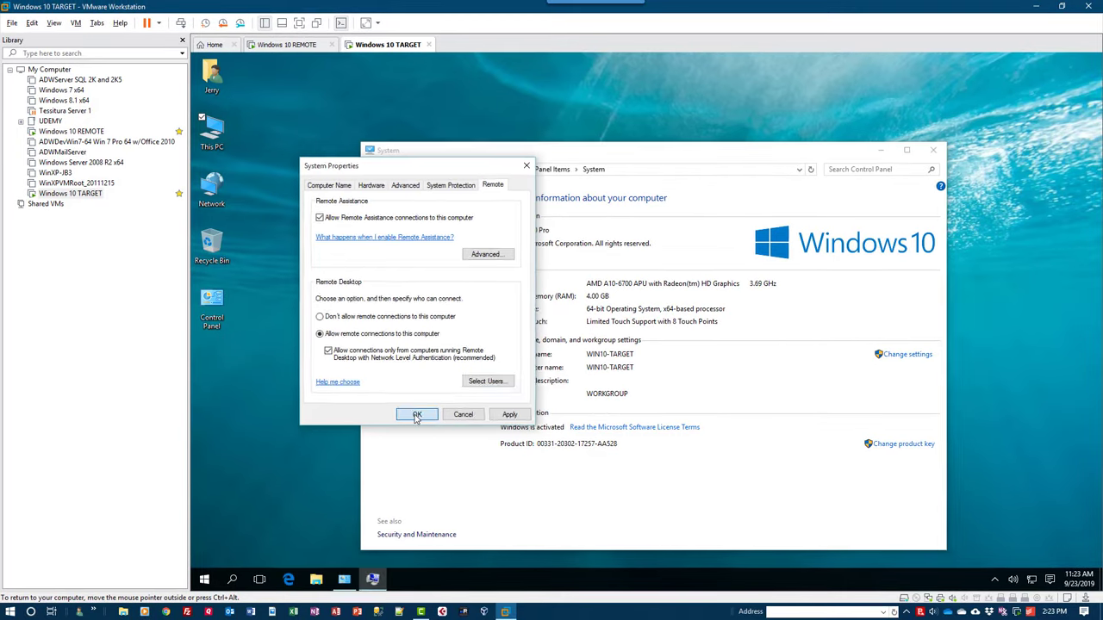
pyautogui.click(416, 415)
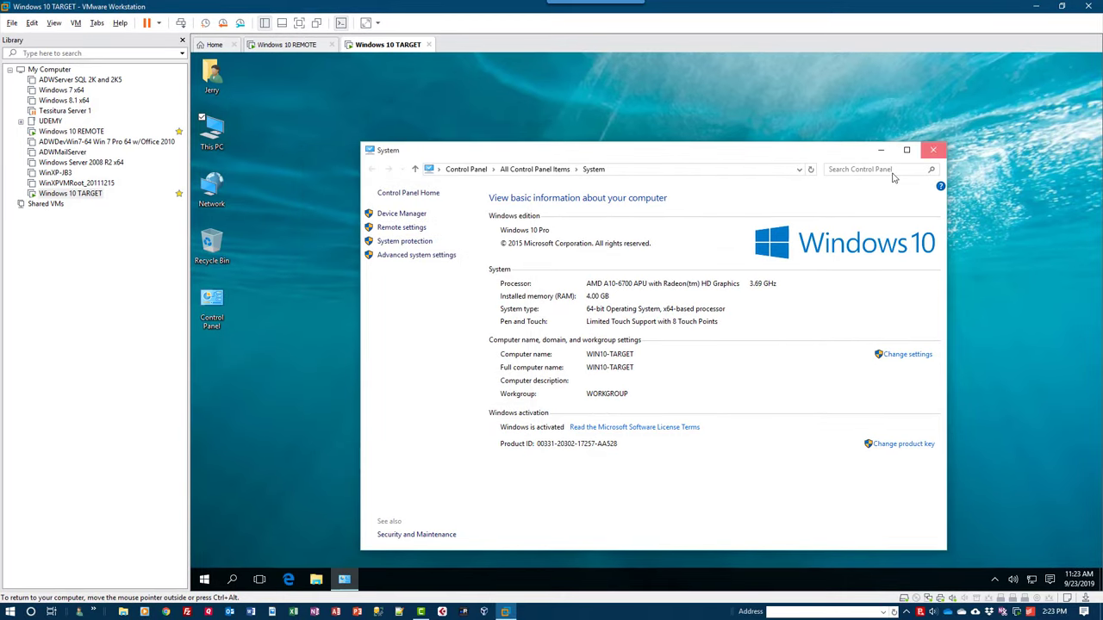
# Confirm Windows Firewall allows Remote Desktop on private networks, then go back to all Control Panel items.
pyautogui.click(932, 150)
pyautogui.doubleClick(217, 304)
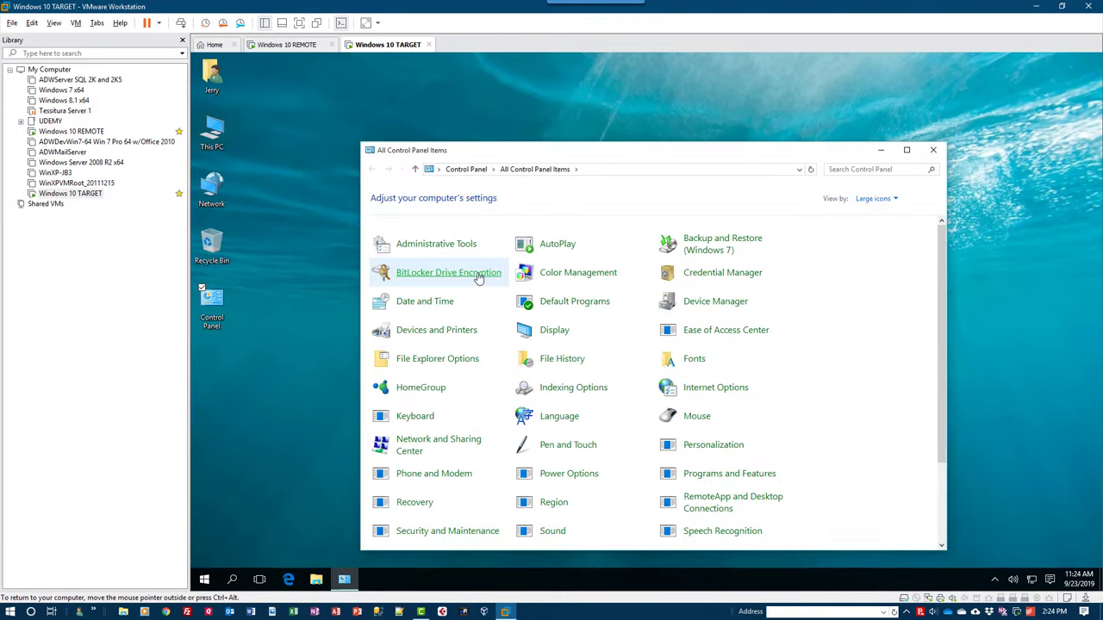
pyautogui.scroll(-2, 746, 442)
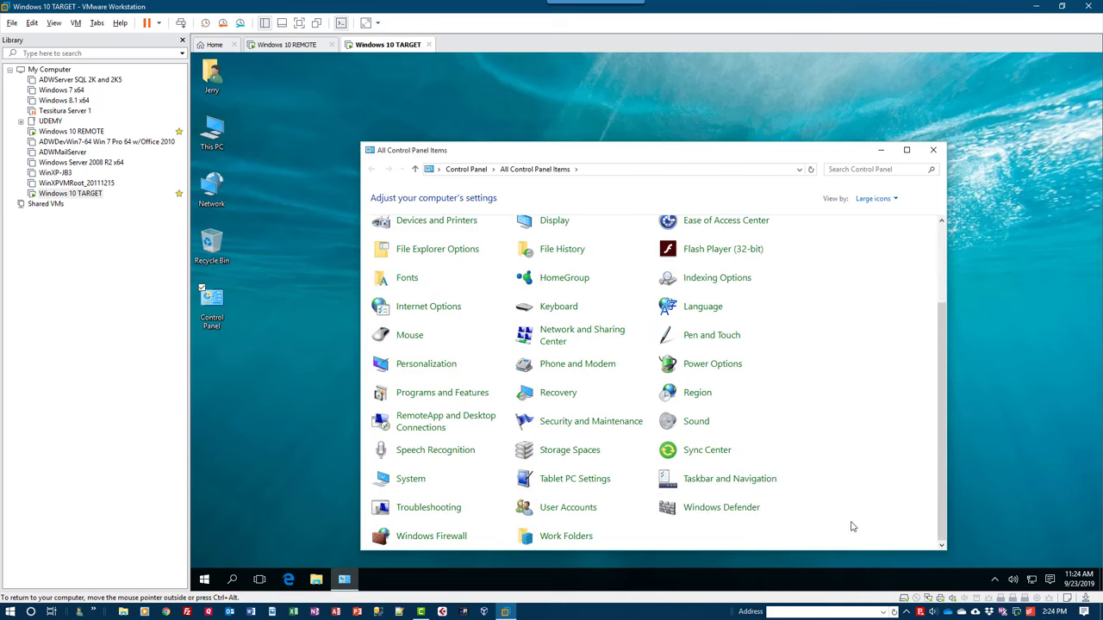
pyautogui.click(418, 537)
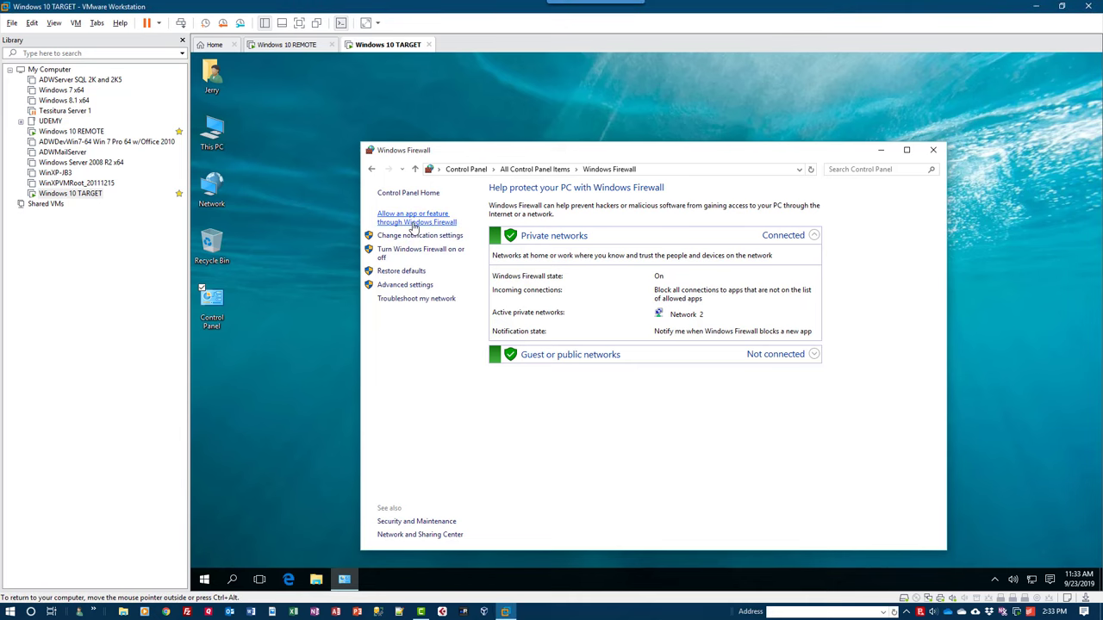
pyautogui.click(413, 222)
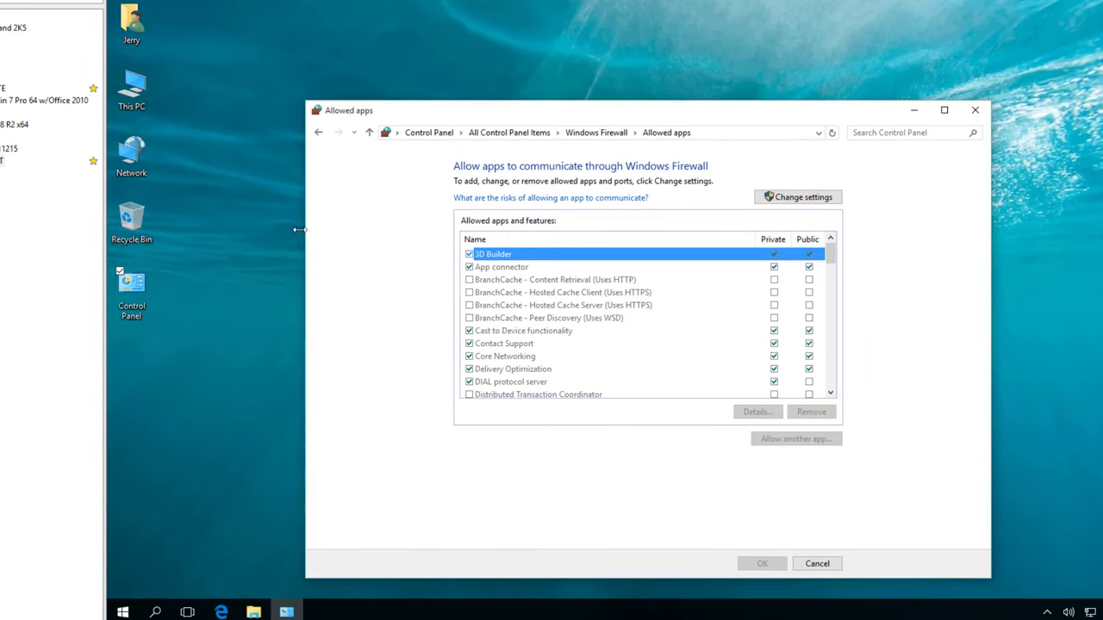
pyautogui.click(793, 199)
pyautogui.scroll(-9, 759, 334)
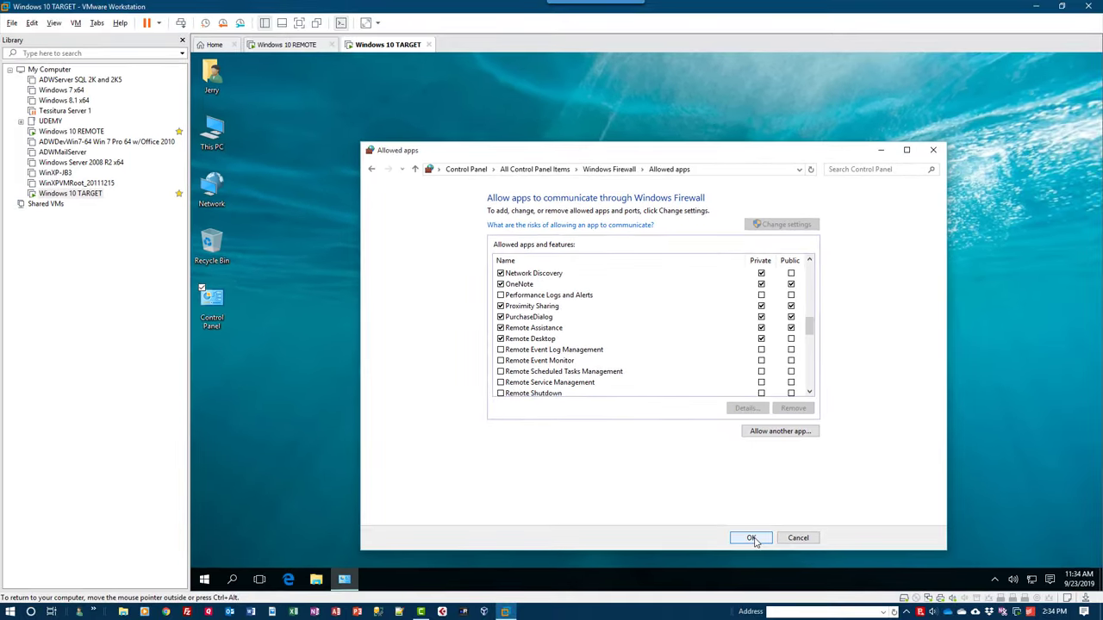
pyautogui.click(751, 538)
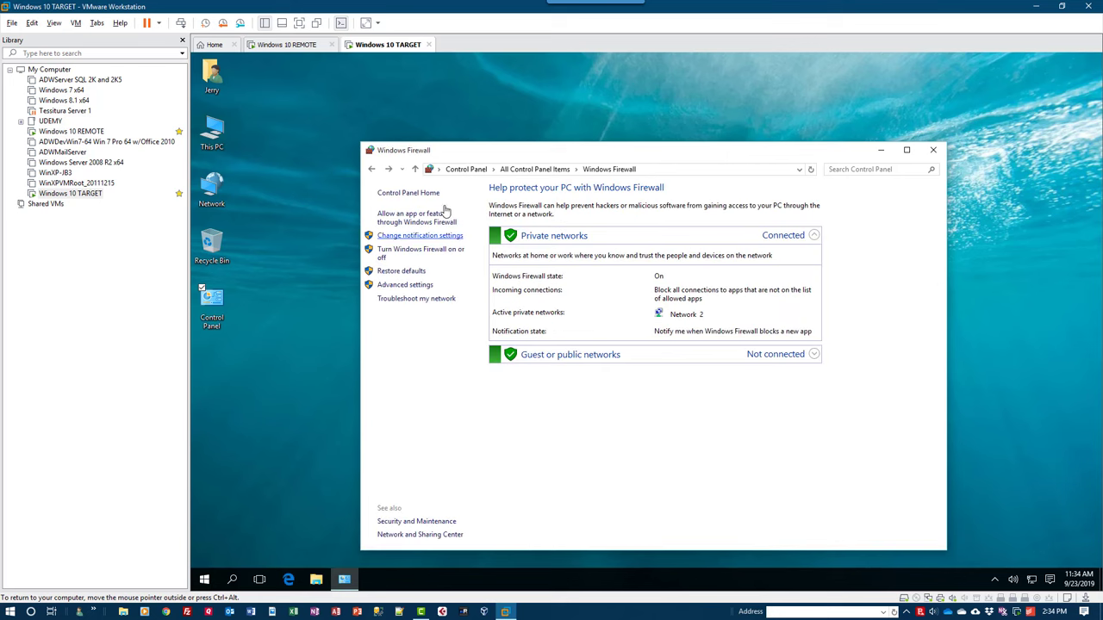
pyautogui.click(374, 171)
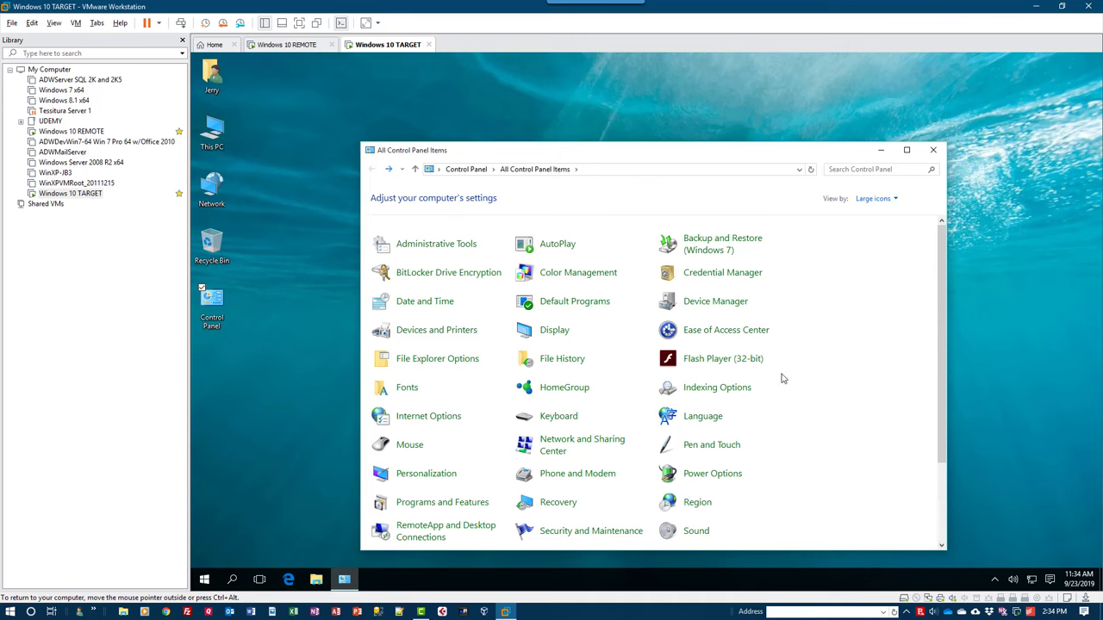
pyautogui.scroll(-2, 758, 375)
# Show the adapter list from Network and Sharing Center and select the Ethernet0 adapter.
pyautogui.click(550, 366)
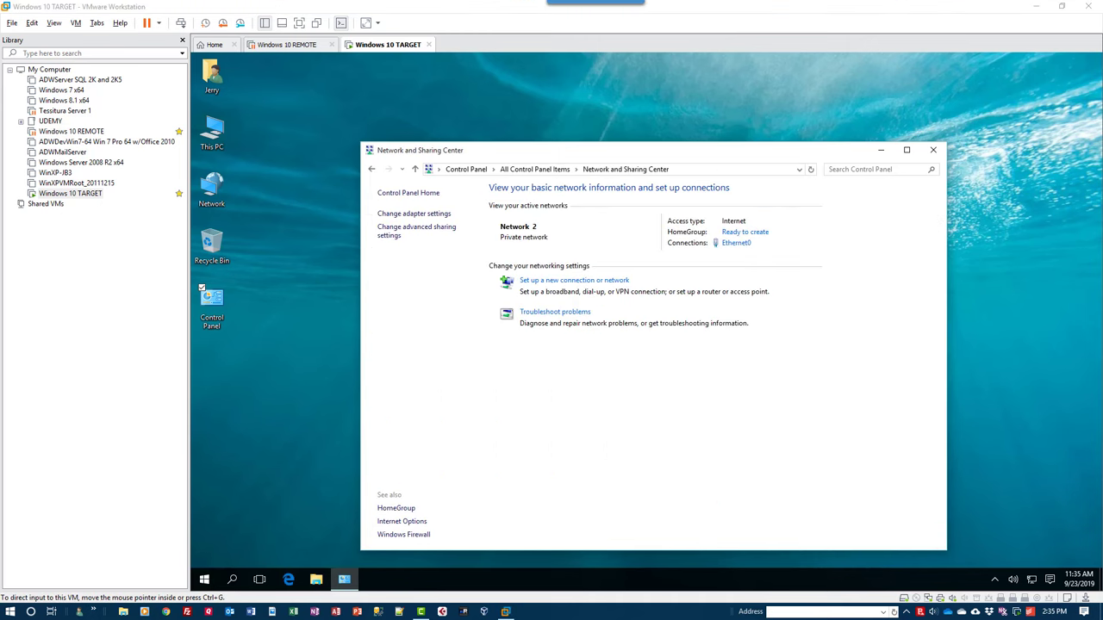
pyautogui.click(401, 216)
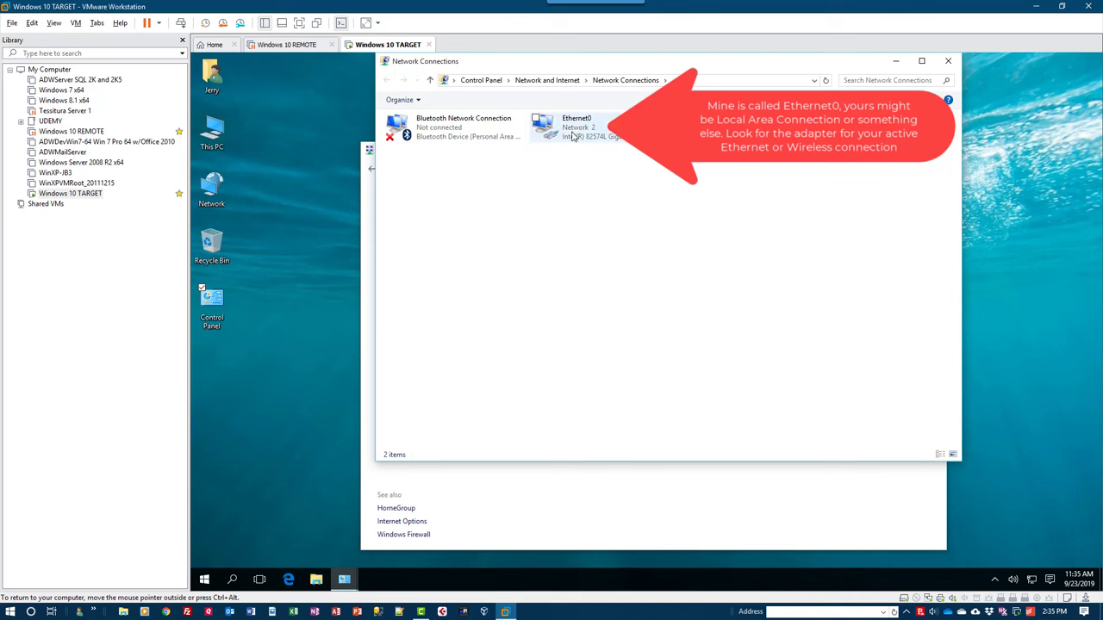
pyautogui.click(572, 135)
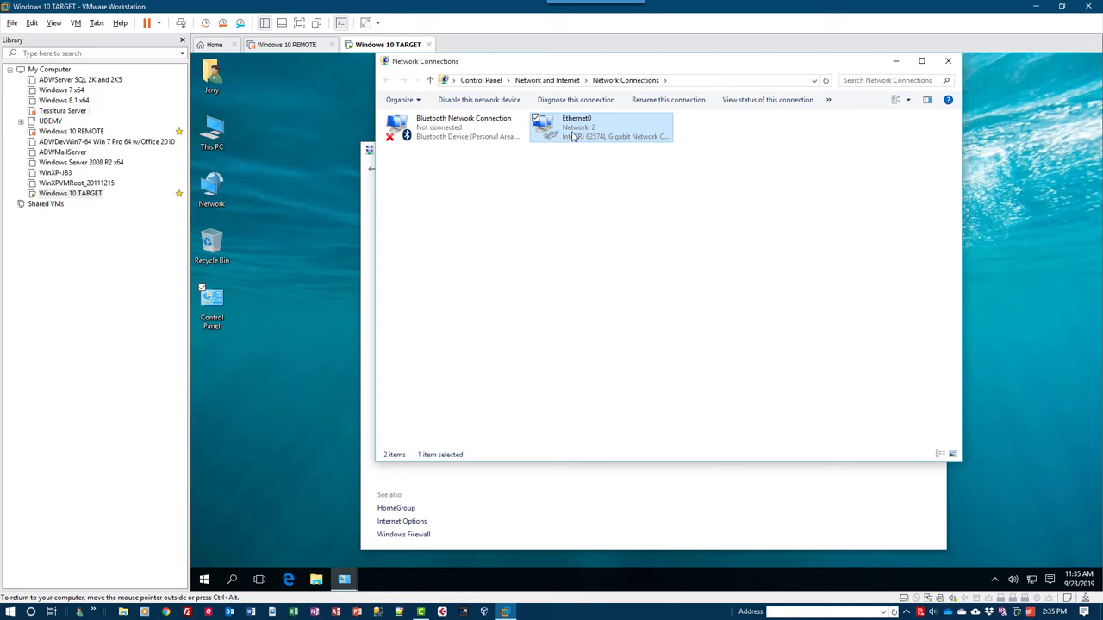
# View Ethernet0's status details, noting IPv4 192.168.1.8 and DNS server 192.168.1.1.
pyautogui.rightClick(572, 135)
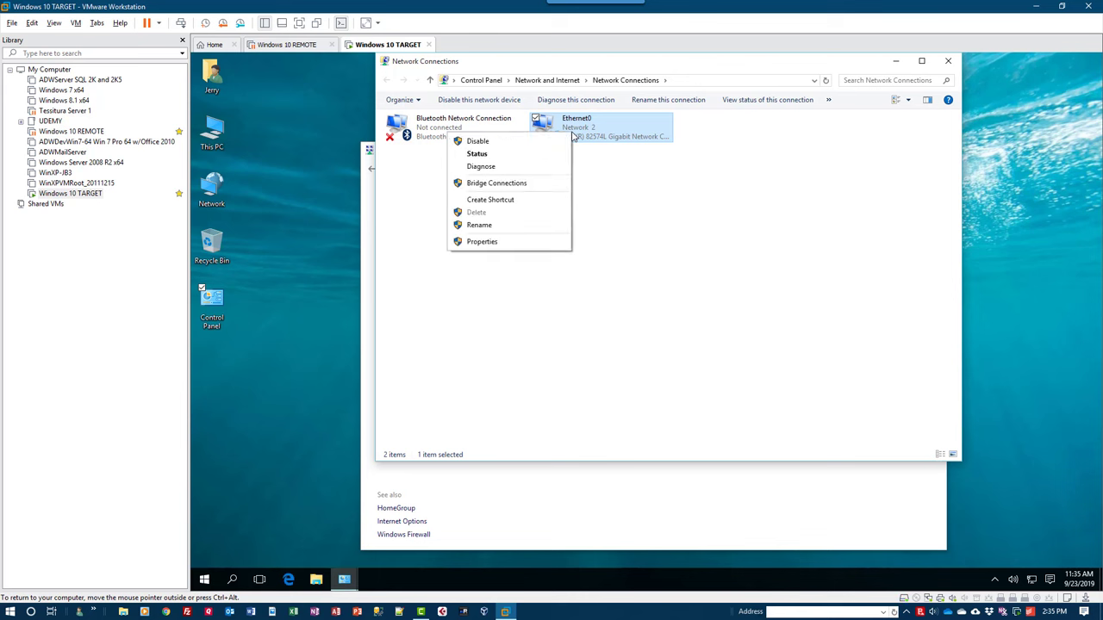
pyautogui.click(516, 158)
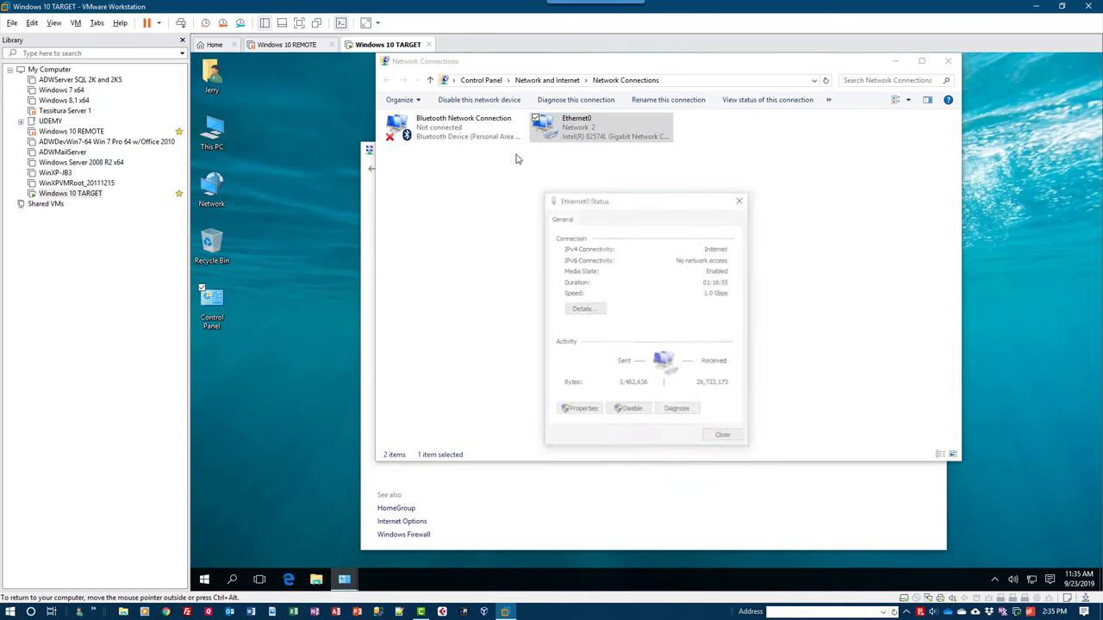
pyautogui.click(576, 309)
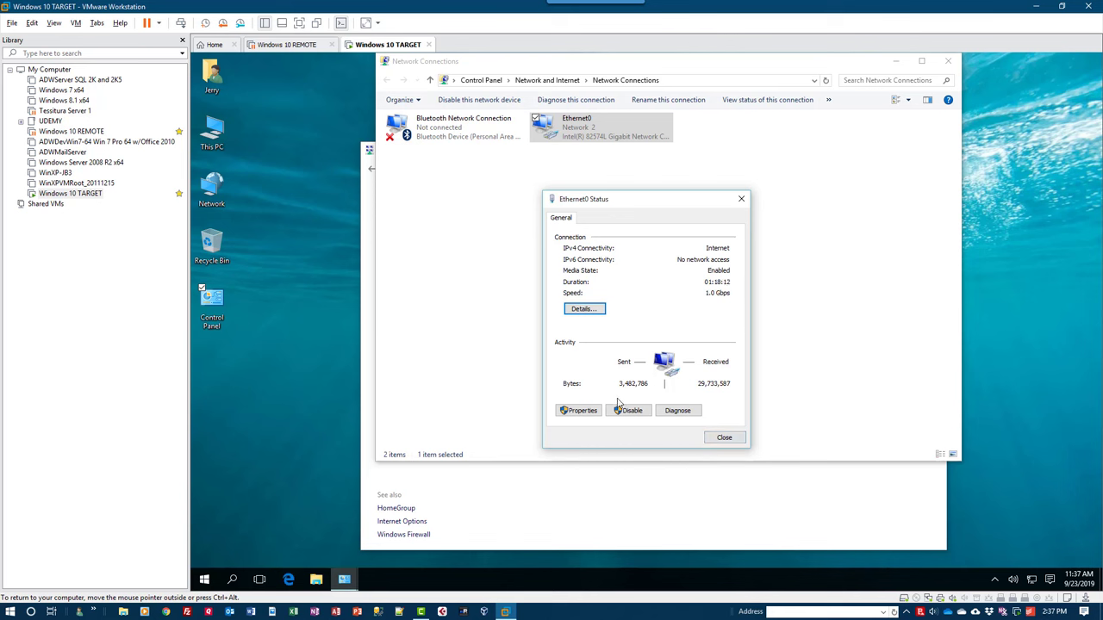
# Set Ethernet0's TCP/IPv4 to static 192.168.1.8, mask 255.255.255.0, gateway and DNS 192.168.1.1.
pyautogui.click(580, 412)
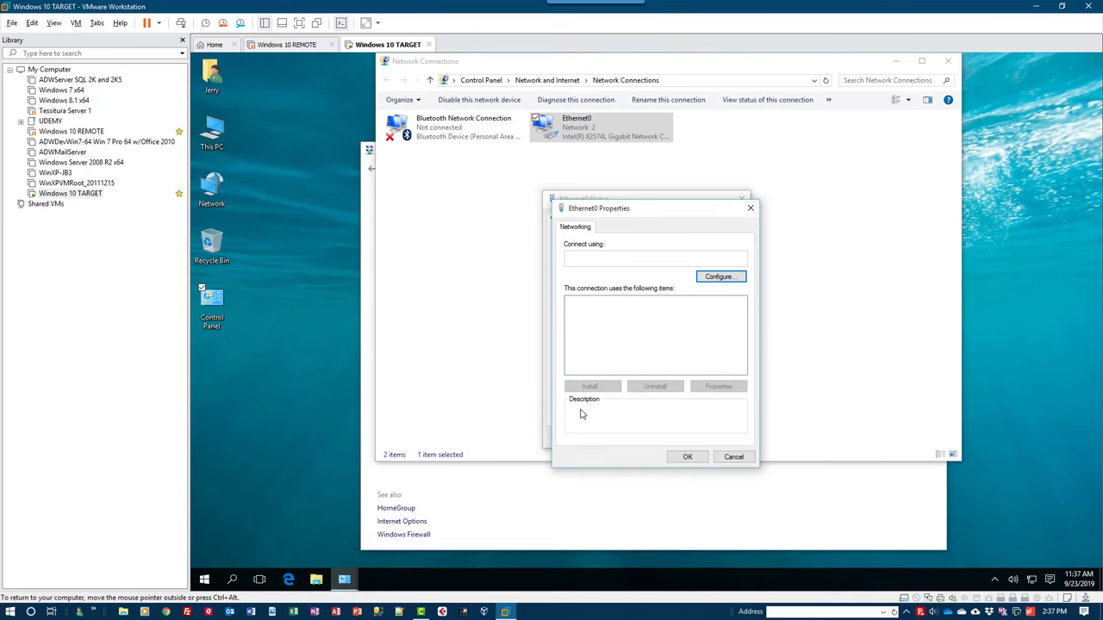
pyautogui.scroll(-1, 742, 353)
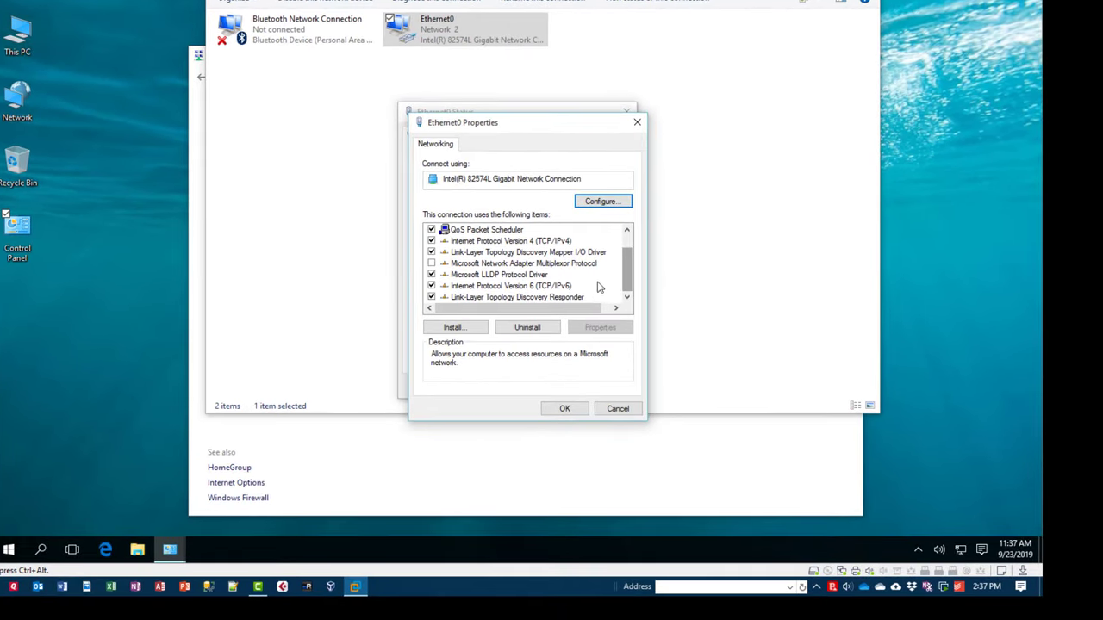
pyautogui.click(493, 243)
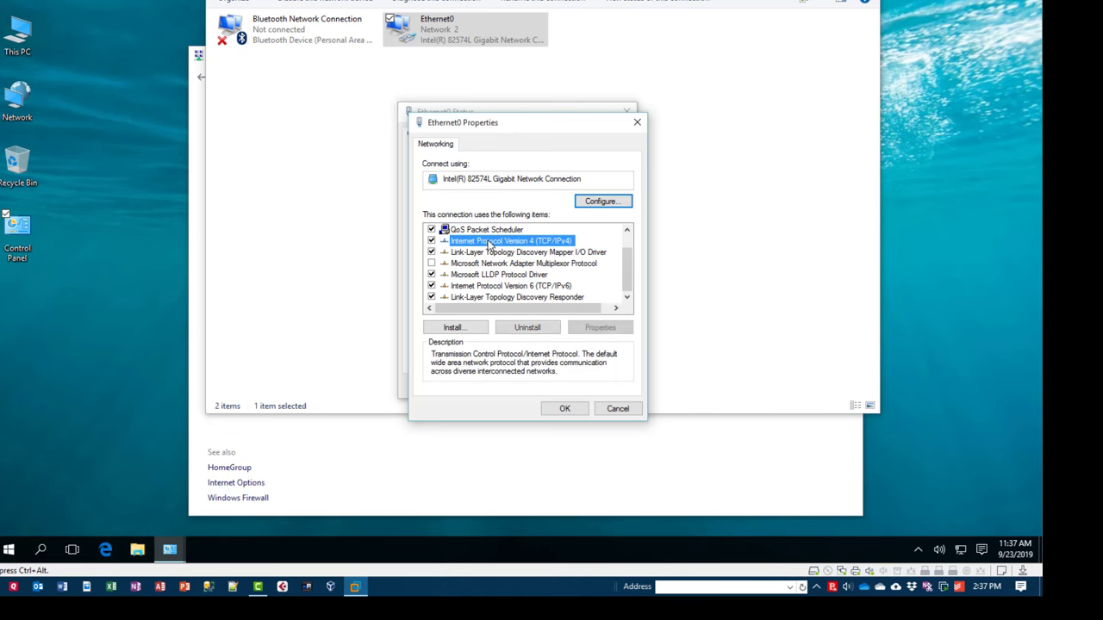
pyautogui.click(611, 327)
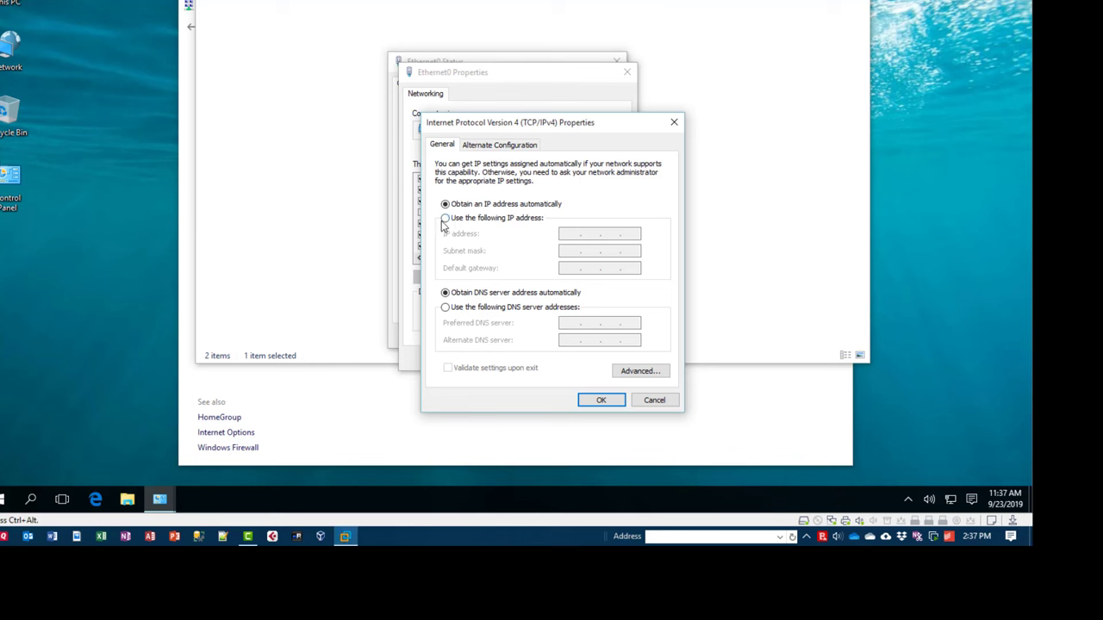
pyautogui.click(444, 218)
pyautogui.click(566, 235)
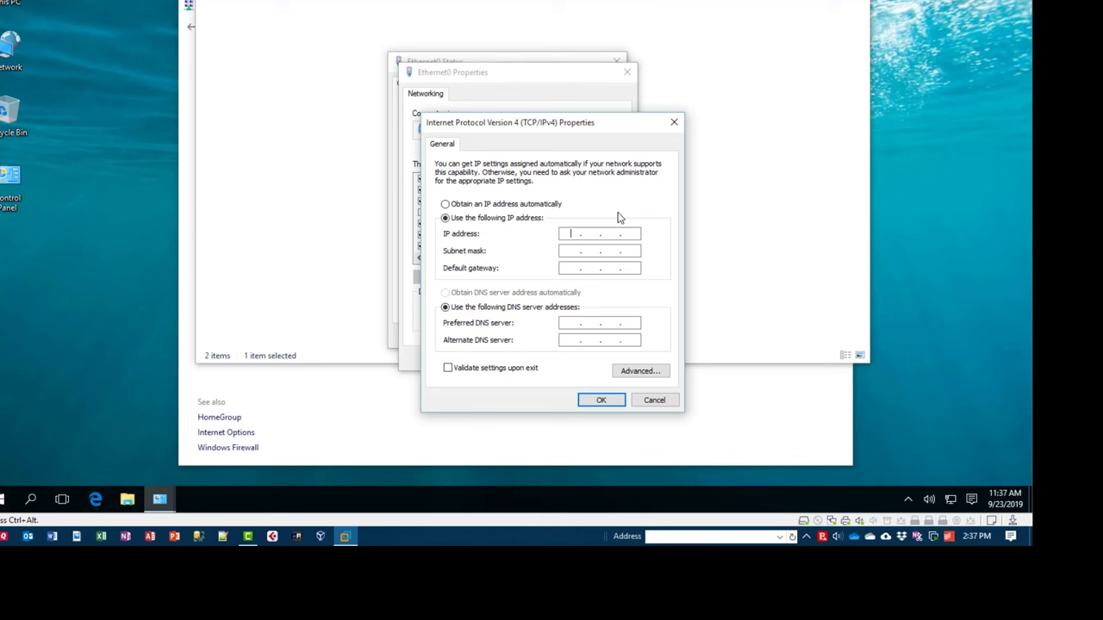
pyautogui.write('192.168.1.8')
pyautogui.press('Tab')
pyautogui.press('Tab')
pyautogui.write('192 . 168 . 1 . 1')
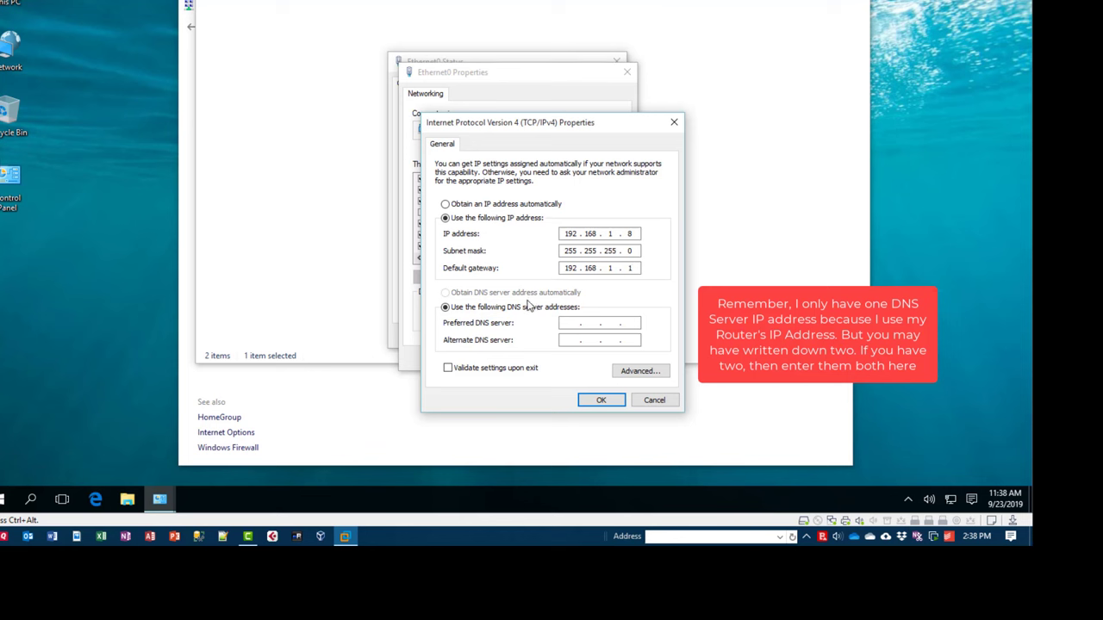
pyautogui.click(577, 323)
pyautogui.write('192 . 168 . 1 . 1')
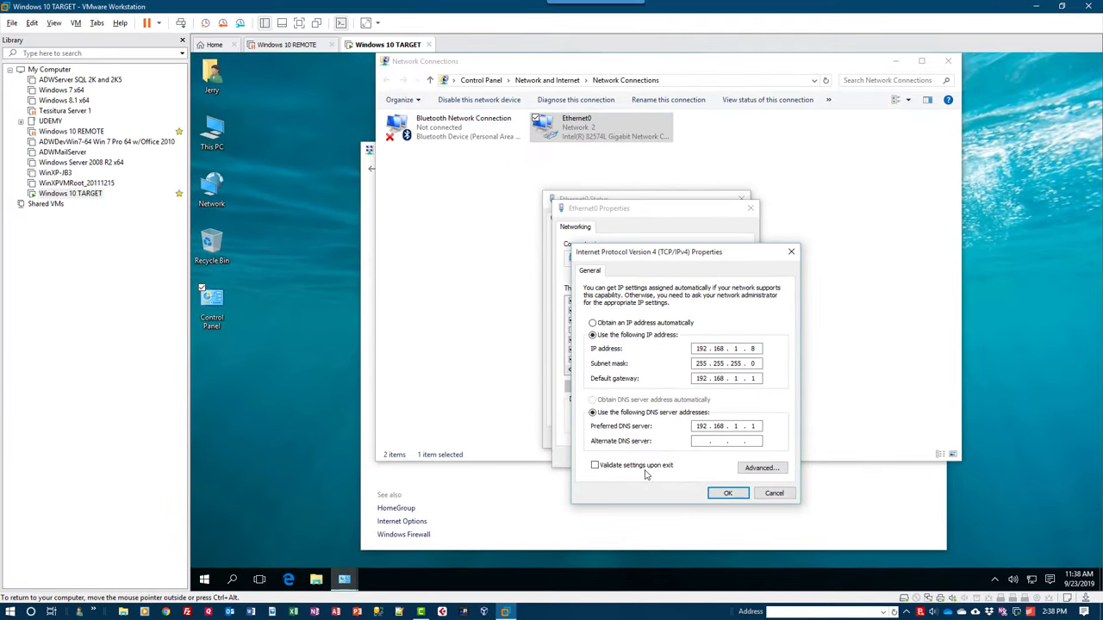
# Save the static IPv4 settings and close the Ethernet0 properties and status dialogs.
pyautogui.click(727, 493)
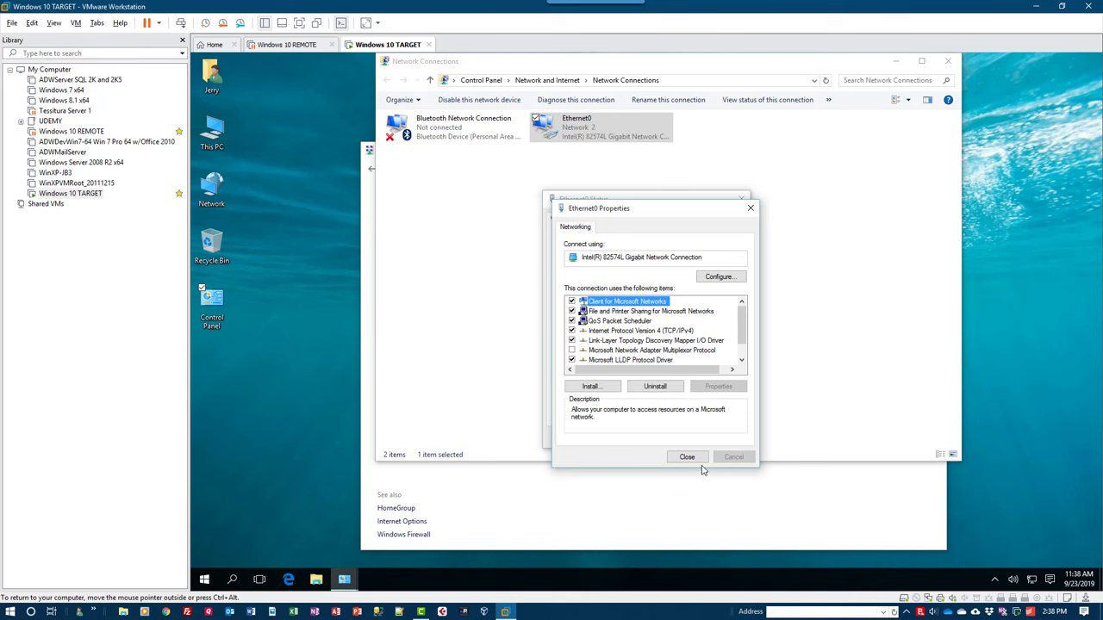
pyautogui.click(684, 456)
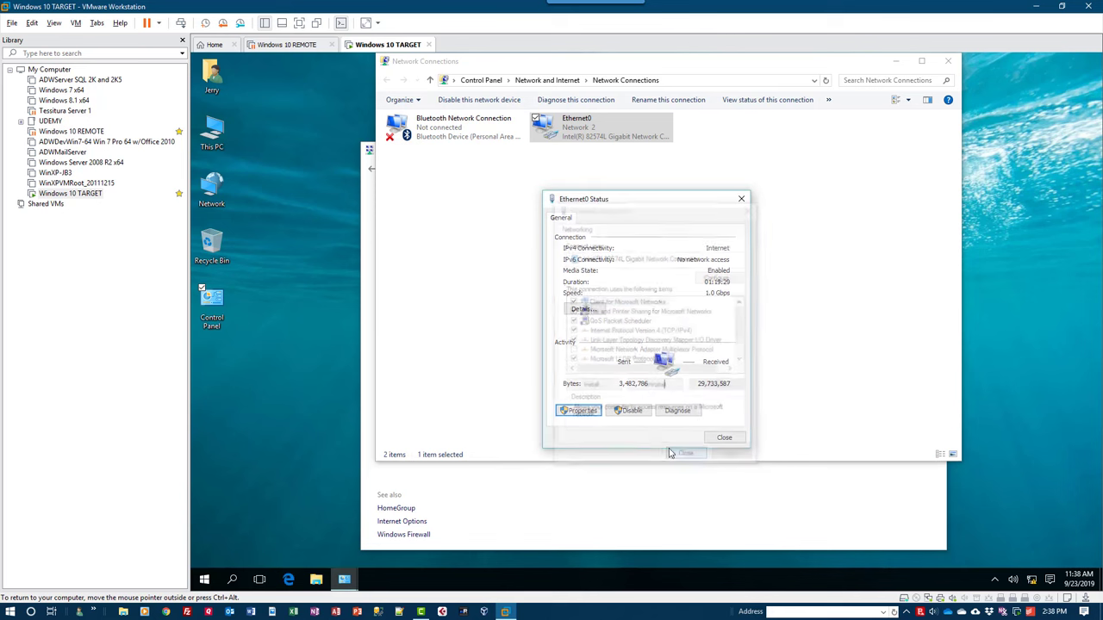
pyautogui.click(723, 437)
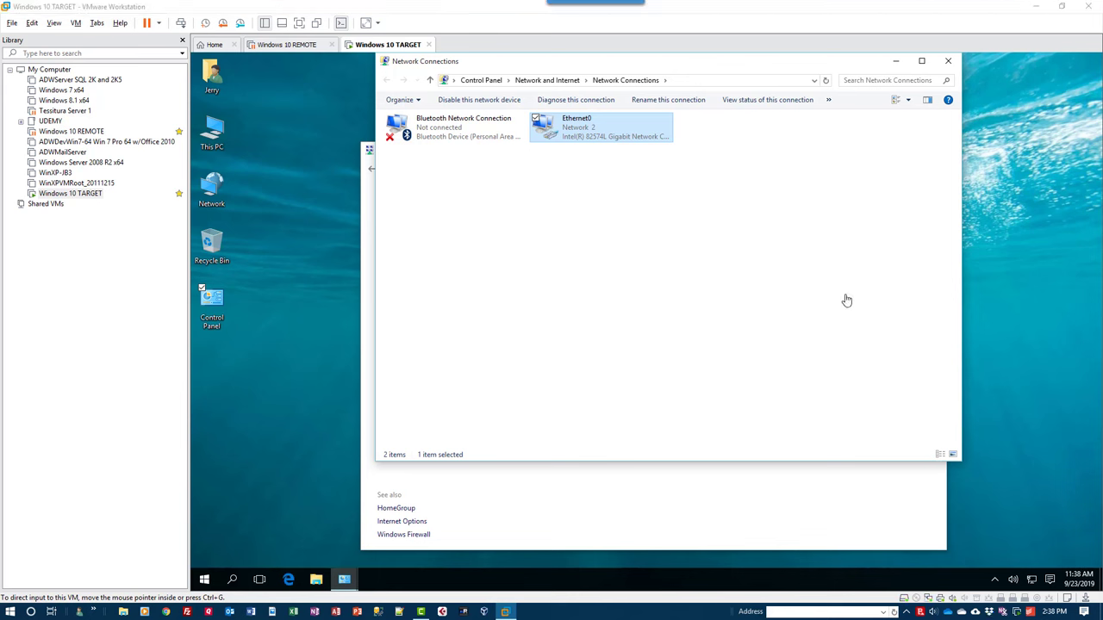
# Recheck Ethernet0's details to confirm IPv4 192.168.1.8 with gateway 192.168.1.1.
pyautogui.rightClick(576, 127)
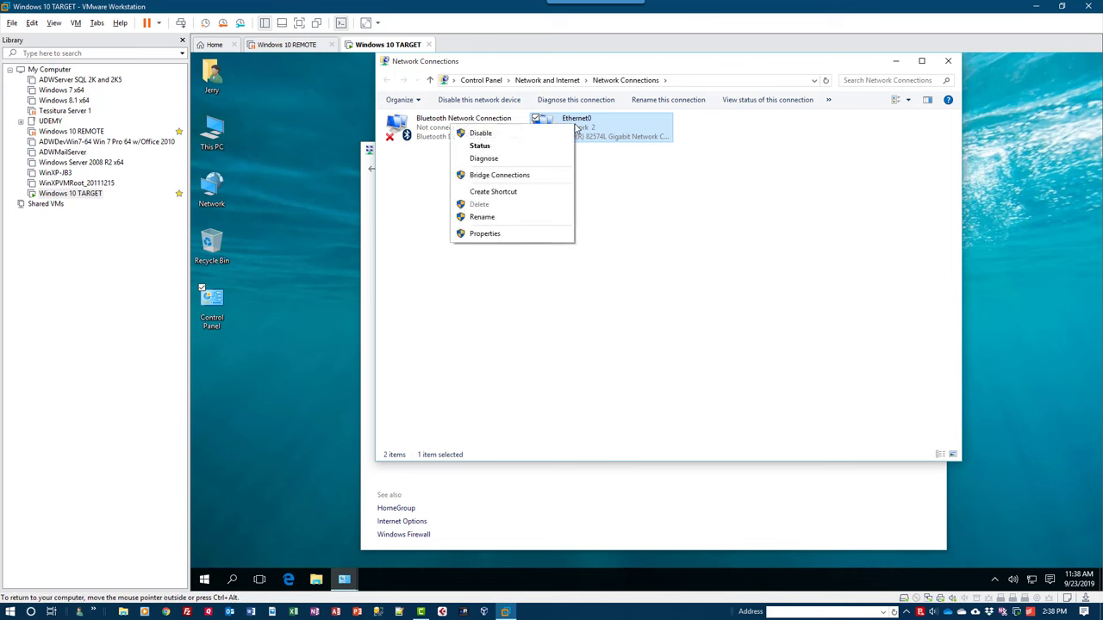
pyautogui.click(480, 146)
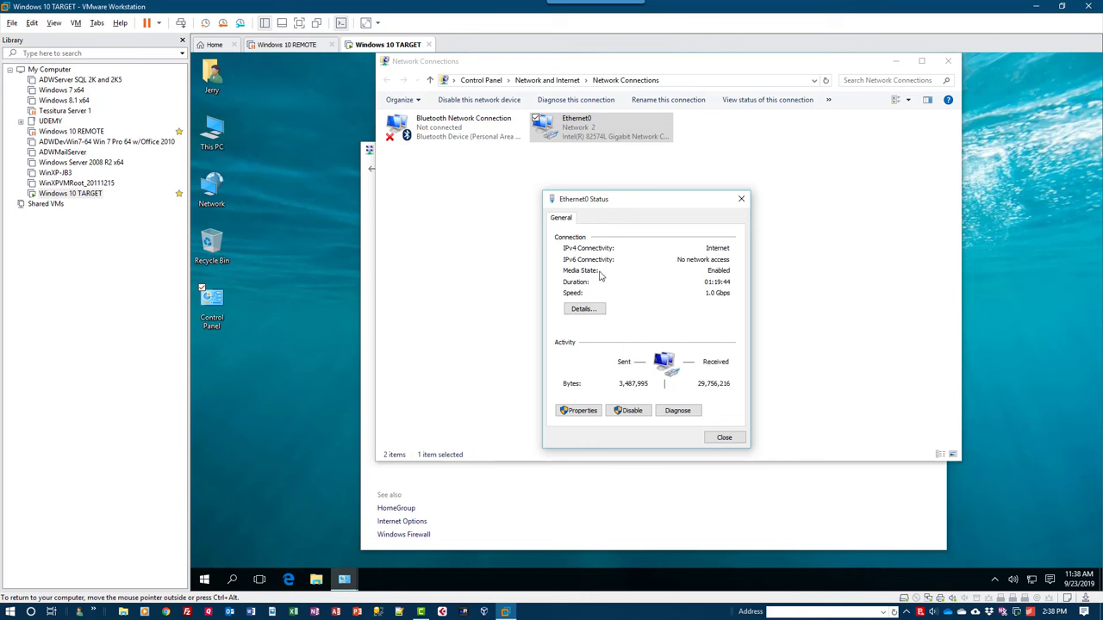
pyautogui.click(584, 308)
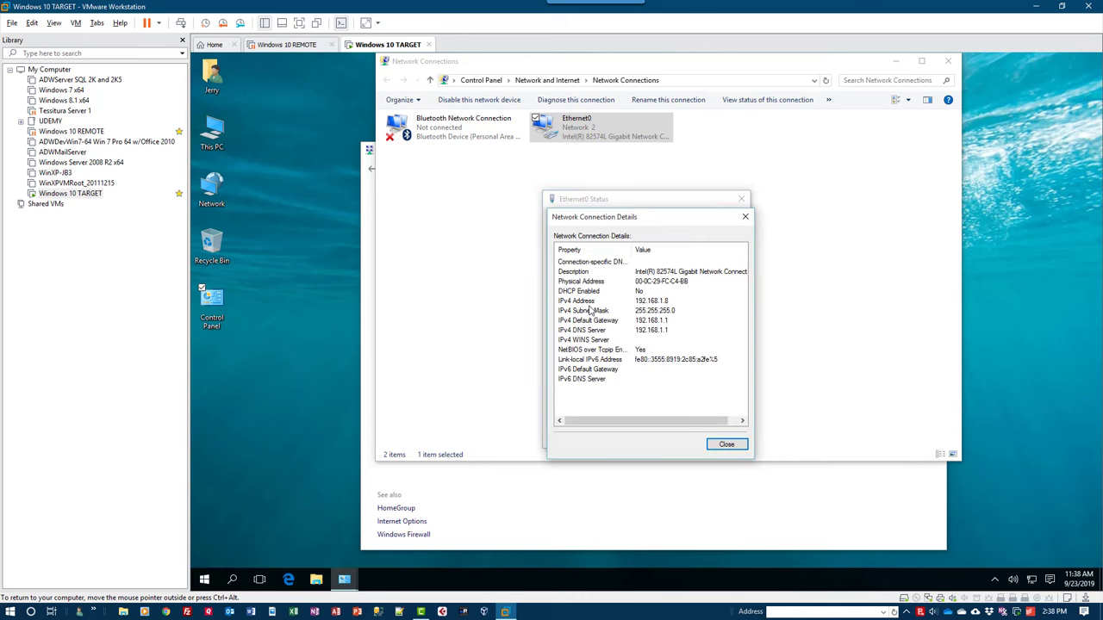
pyautogui.click(726, 444)
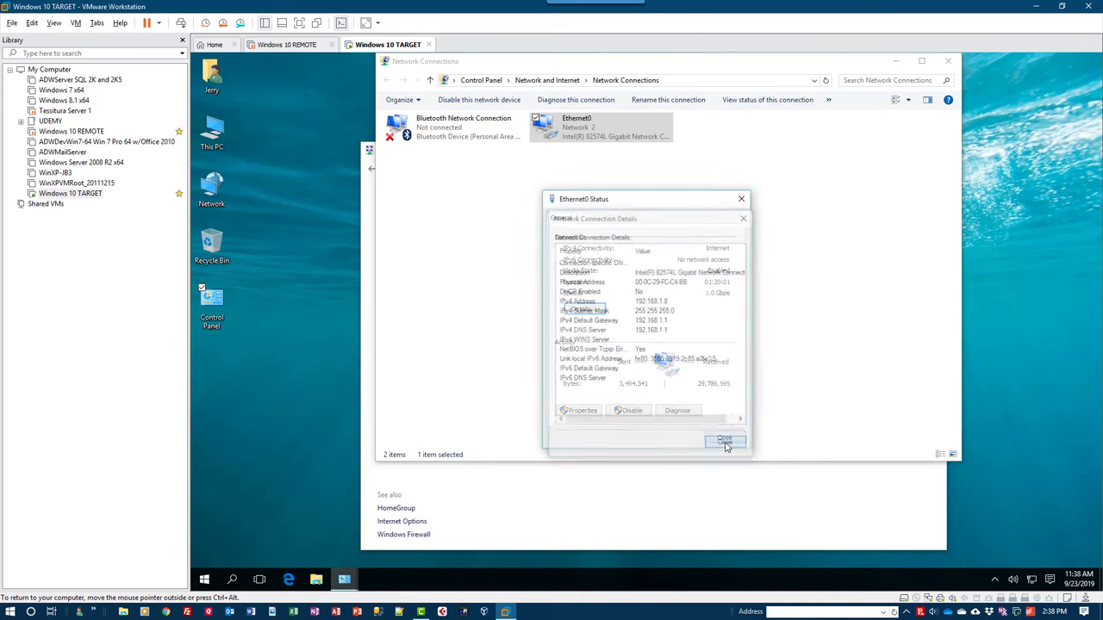
pyautogui.click(723, 437)
# Close the network windows and sign in to the router at 192.168.1.1 with the admin user name and password.
pyautogui.click(947, 61)
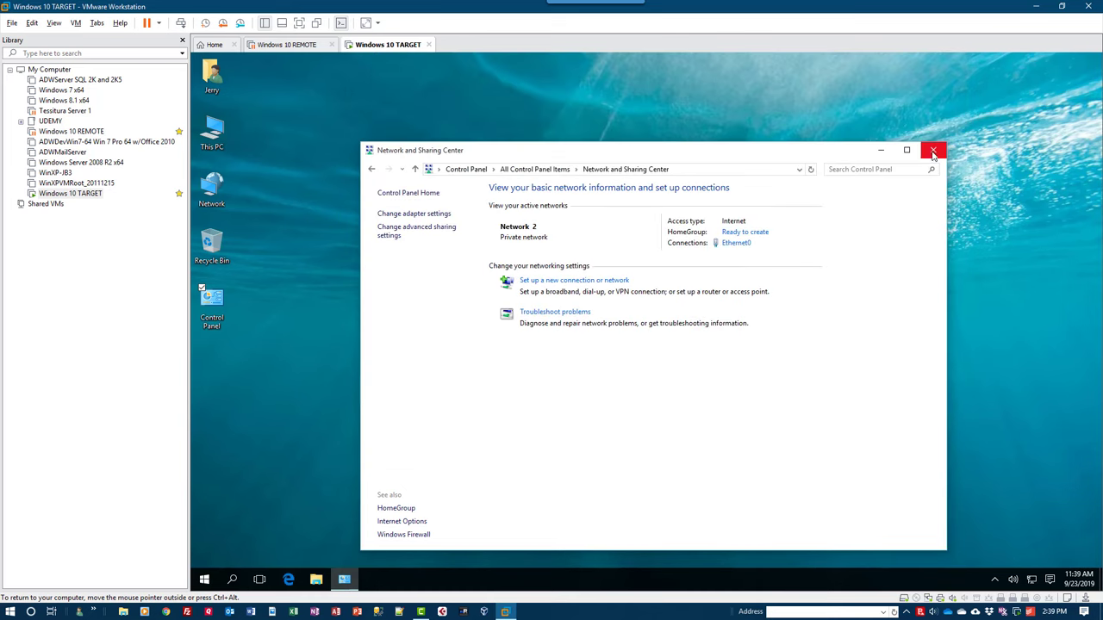
pyautogui.click(935, 150)
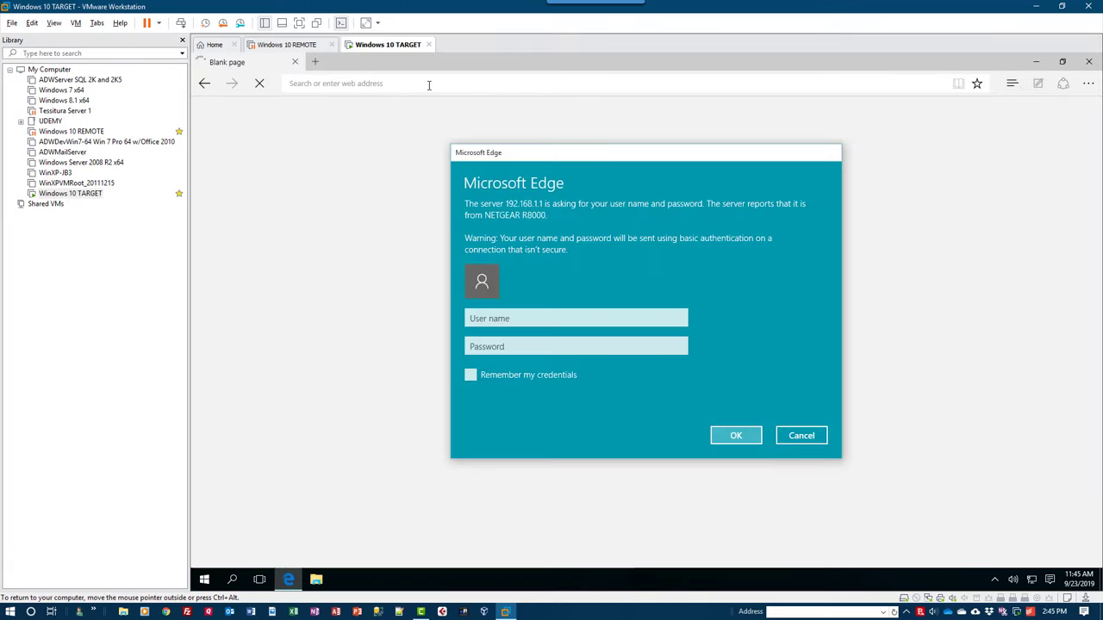
pyautogui.click(516, 320)
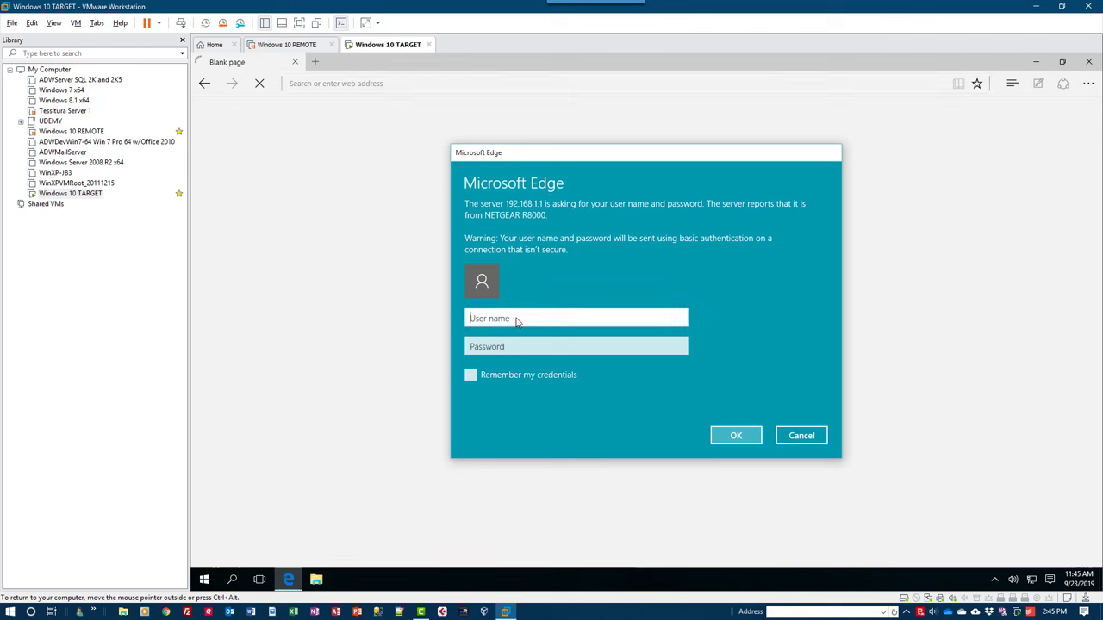
pyautogui.press('Tab')
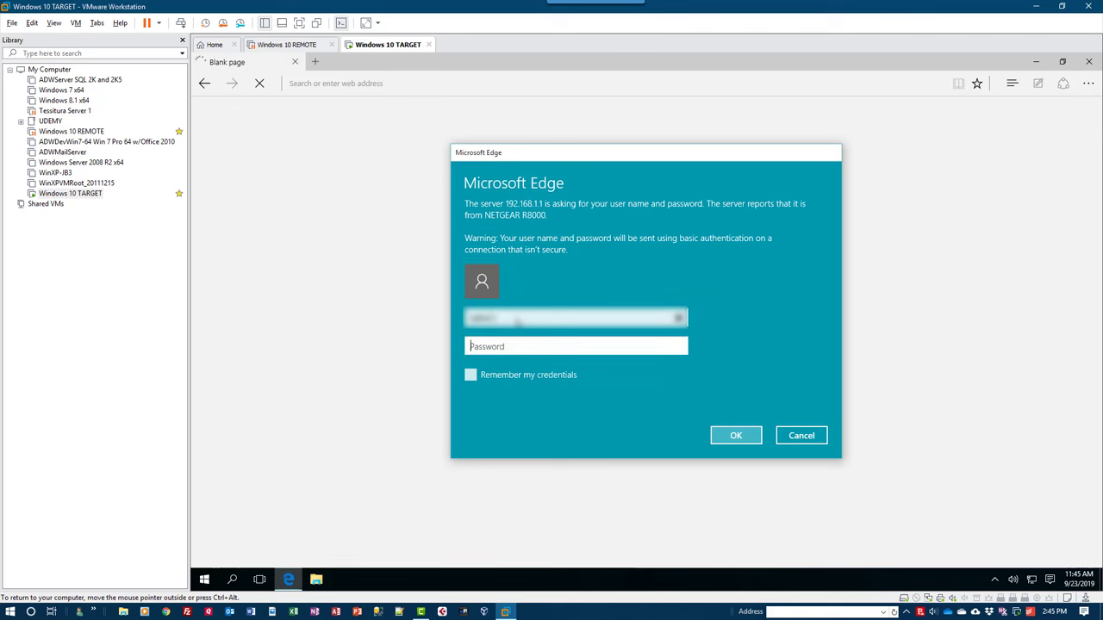
pyautogui.press('Return')
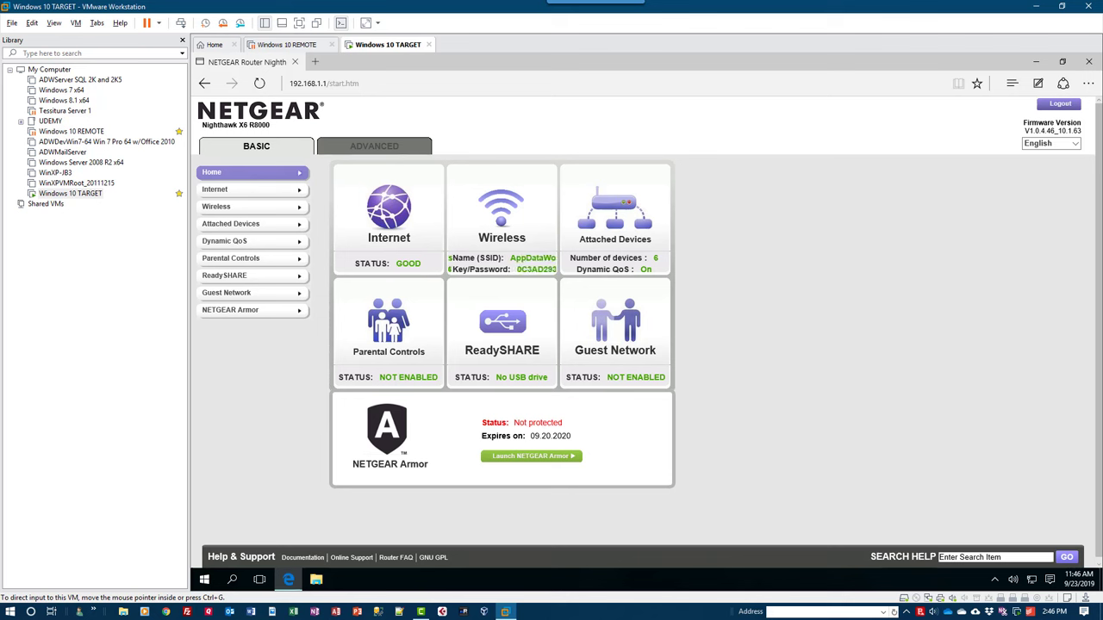
# Go to ADVANCED > Advanced Setup > Port Forwarding / Port Triggering and start a custom service.
pyautogui.click(385, 148)
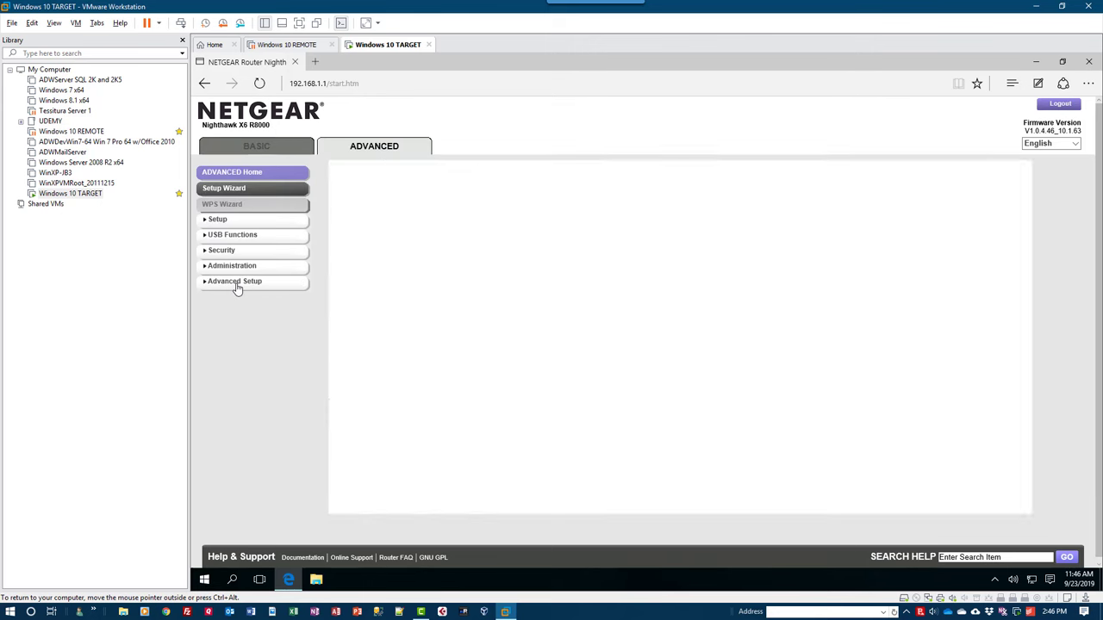
pyautogui.click(237, 284)
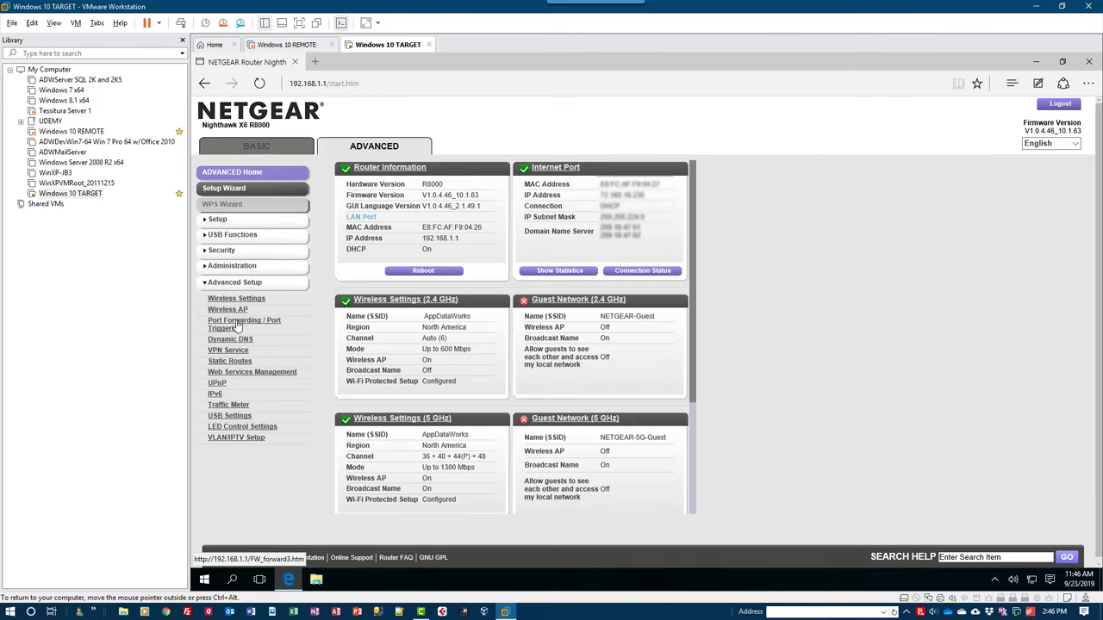
pyautogui.click(244, 321)
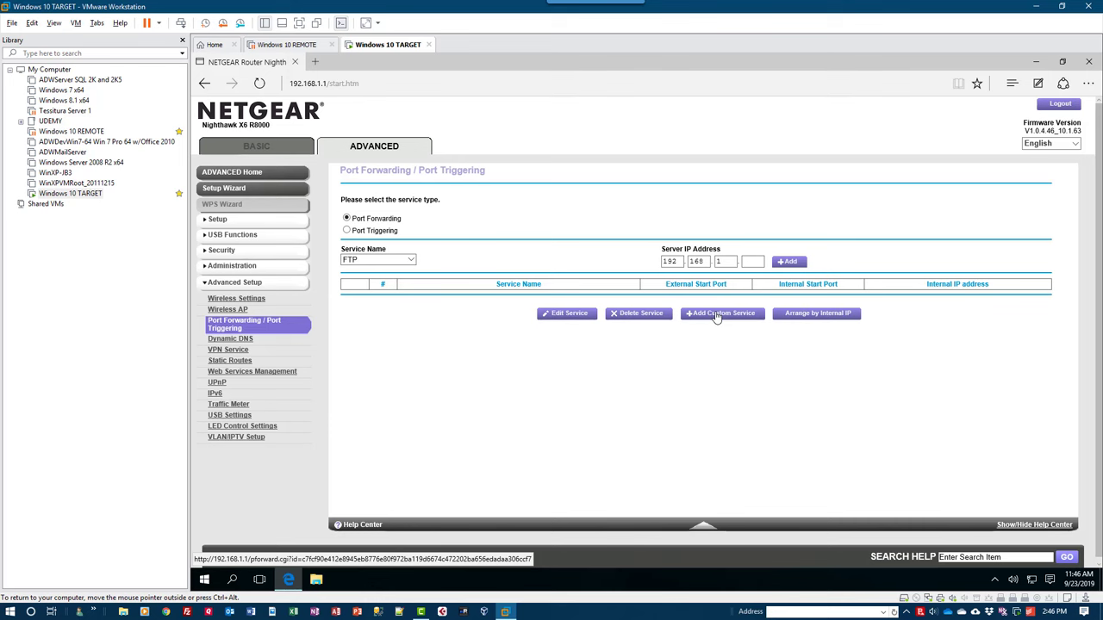
pyautogui.click(715, 315)
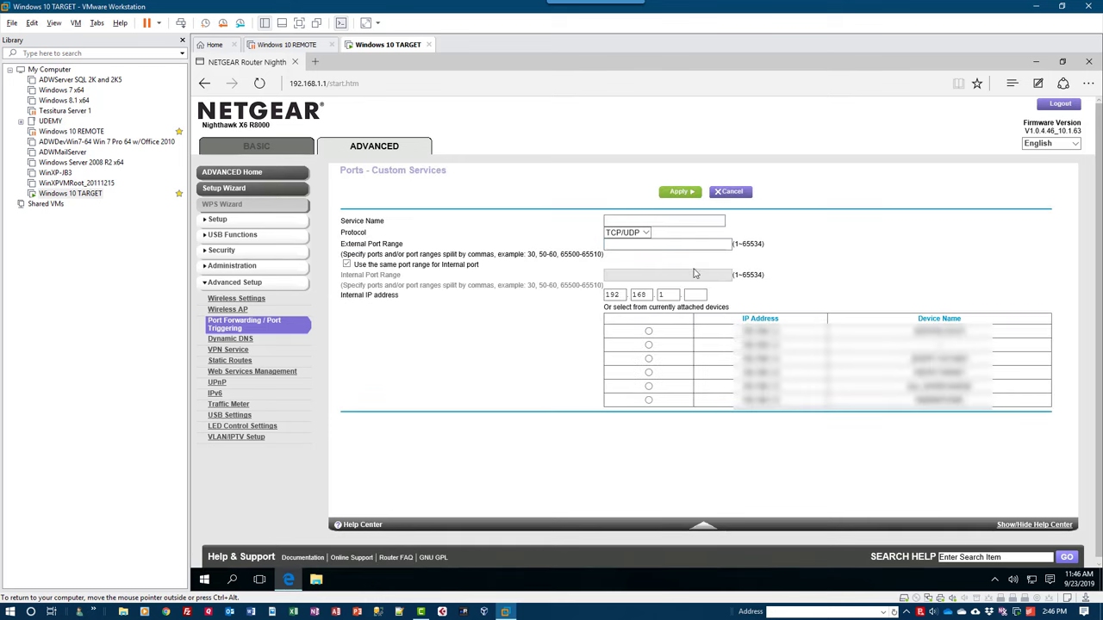
# Name the service RDA, set protocol TCP and external port 12345.
pyautogui.click(629, 217)
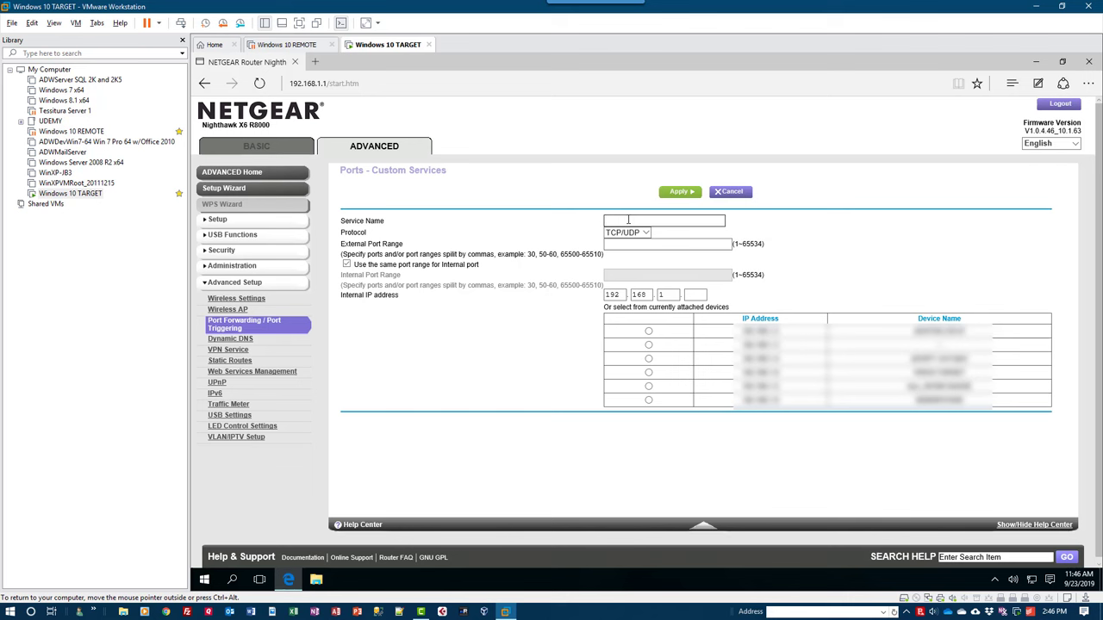
pyautogui.write('RDA')
pyautogui.click(629, 233)
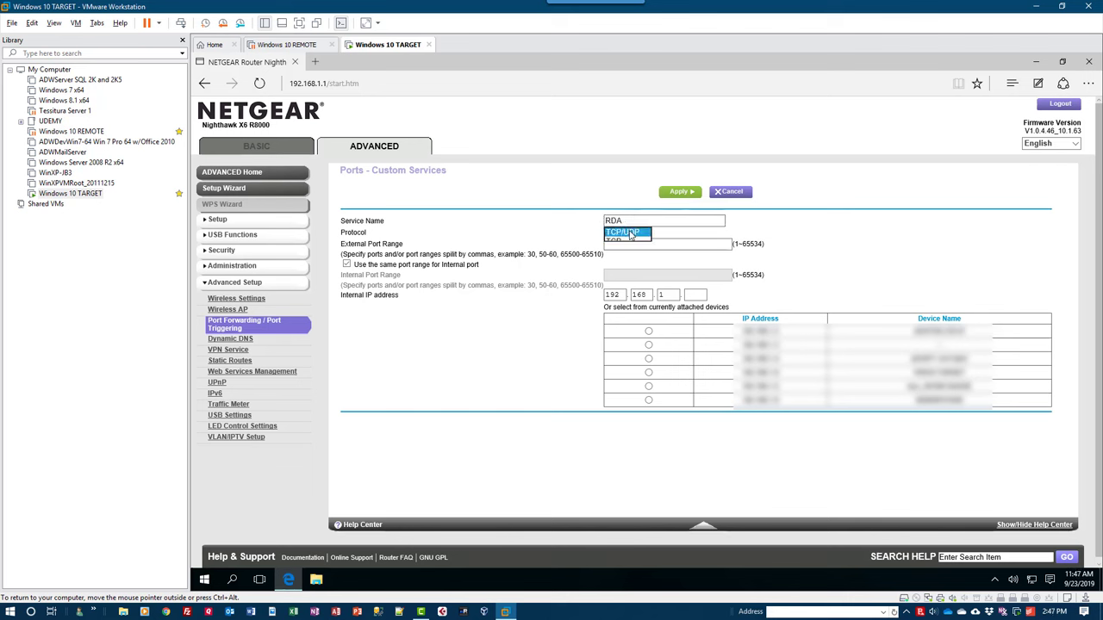
pyautogui.click(620, 241)
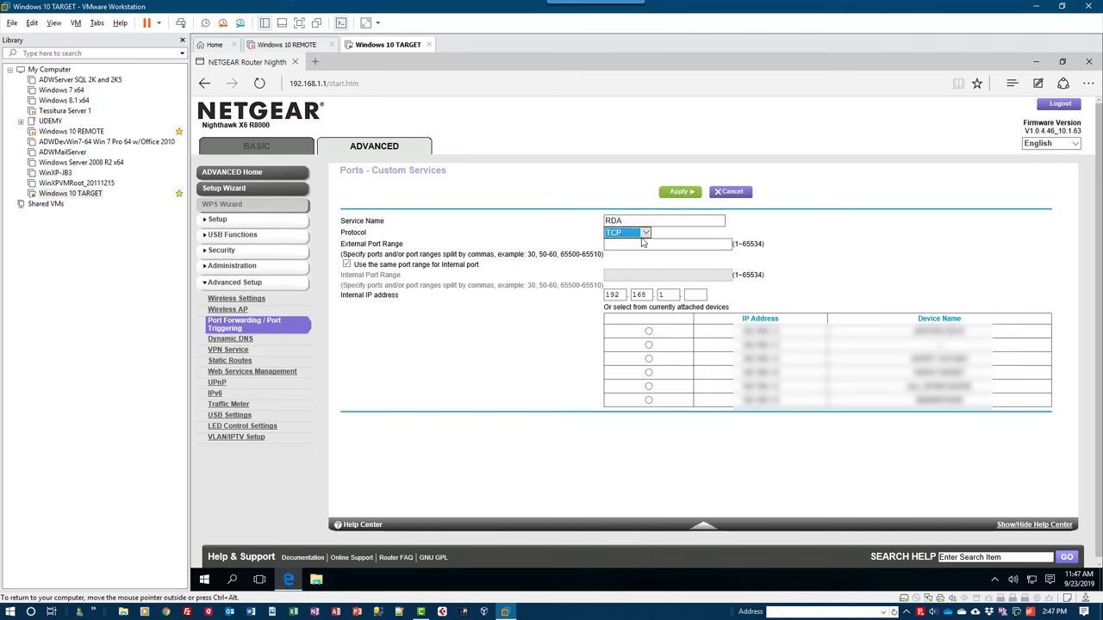
pyautogui.click(642, 244)
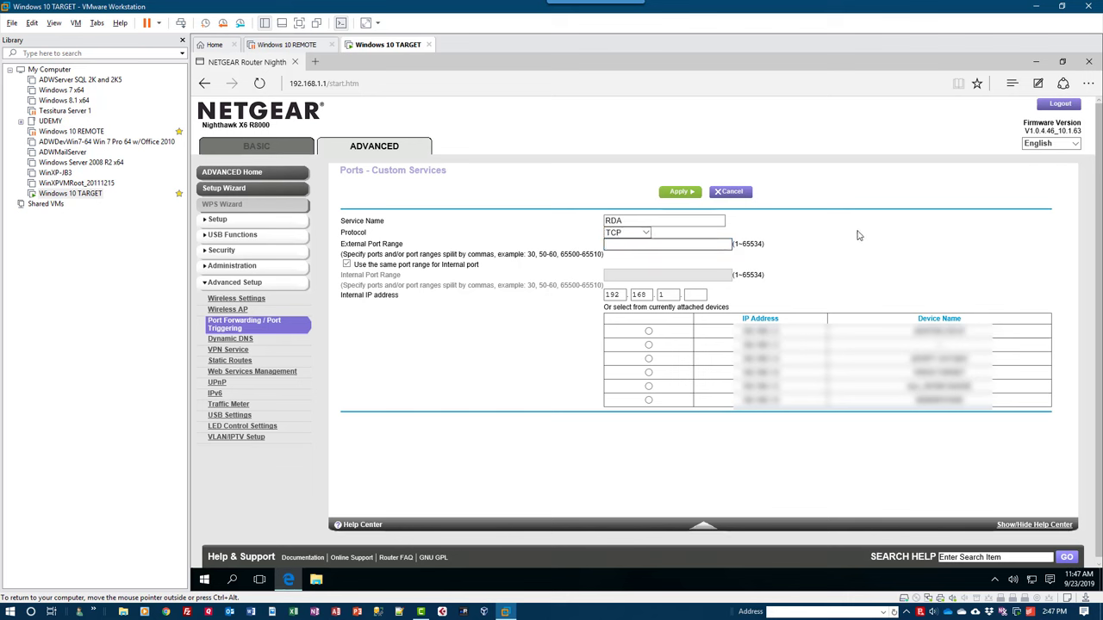
pyautogui.write('12345')
# Set internal port 3389 to IP 192.168.1.8 and apply the RDA rule.
pyautogui.click(346, 264)
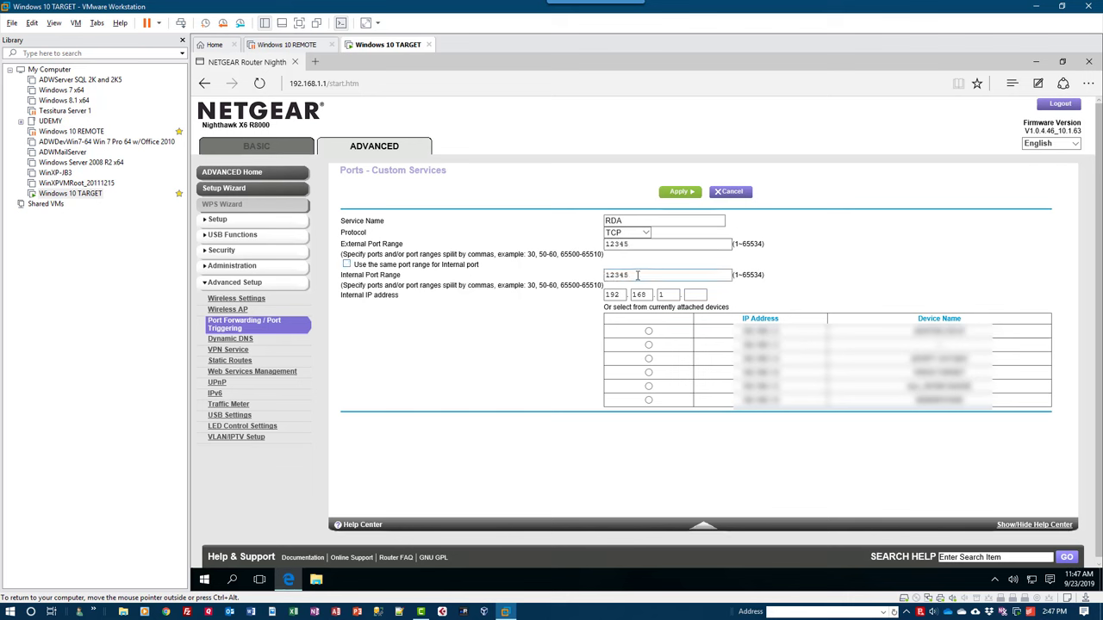
pyautogui.moveTo(637, 275); pyautogui.dragTo(585, 278)
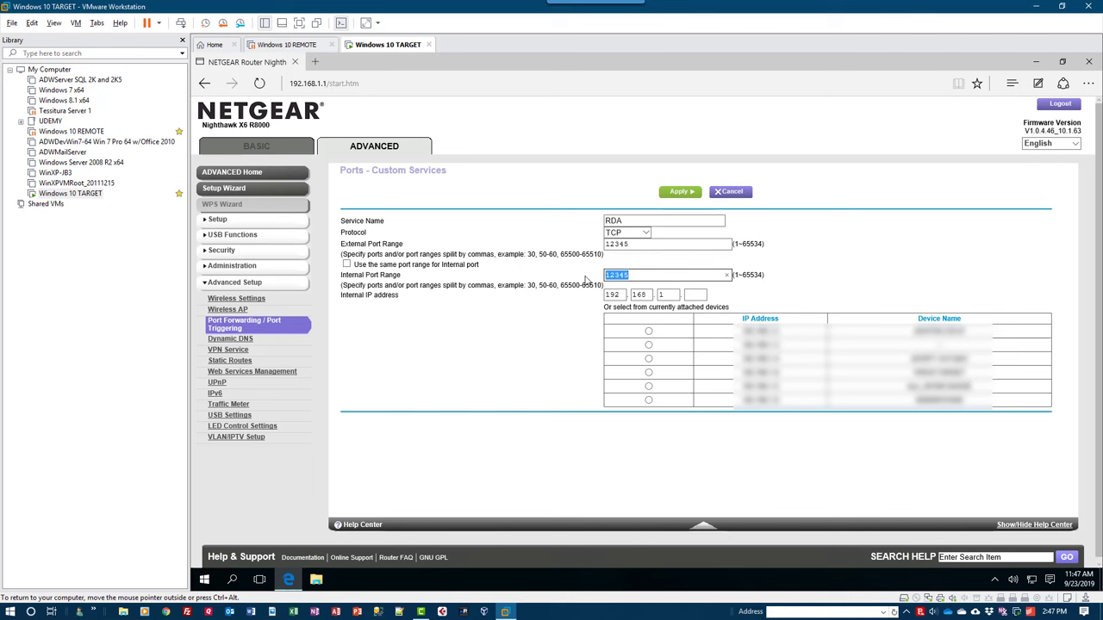
pyautogui.write('3389')
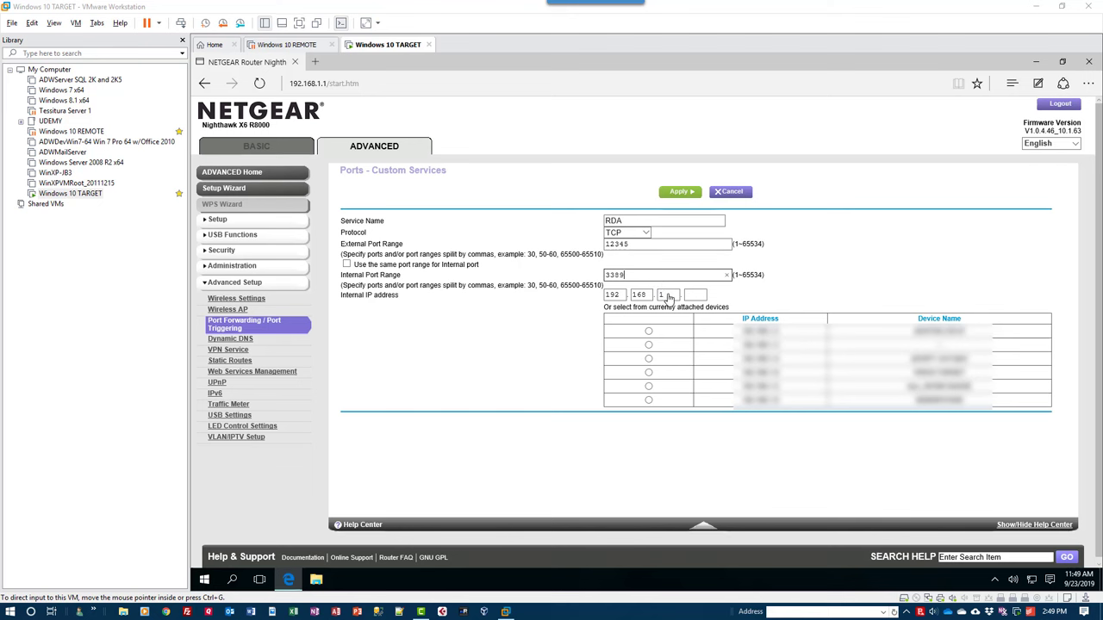
pyautogui.click(695, 295)
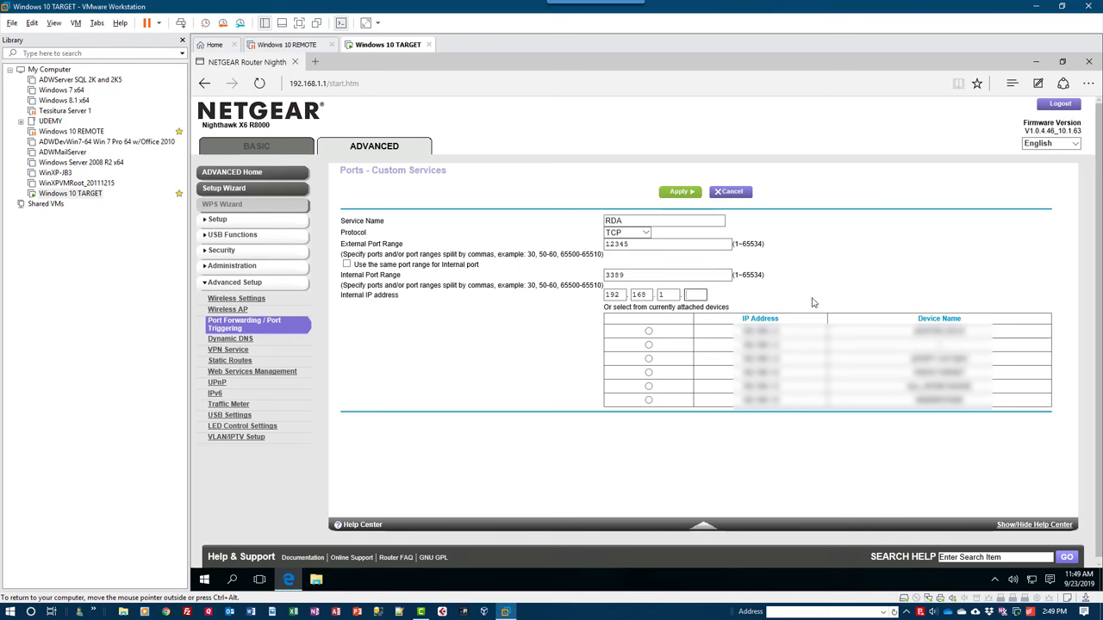
pyautogui.write('8')
pyautogui.click(681, 193)
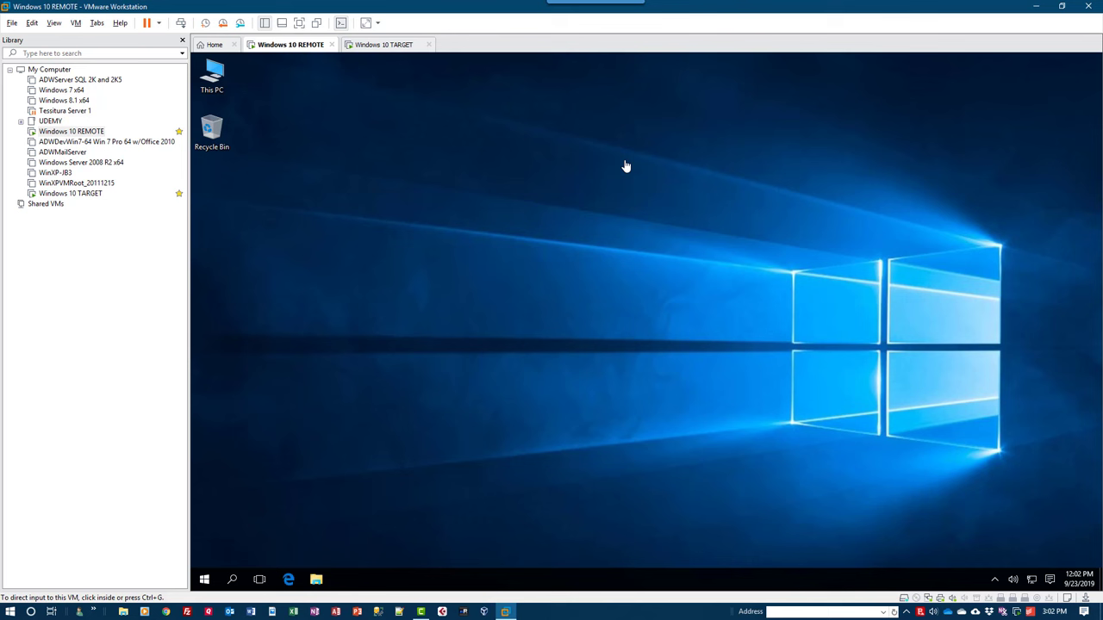
# Launch Remote Desktop Connection (mstsc) on the REMOTE VM.
pyautogui.click(205, 582)
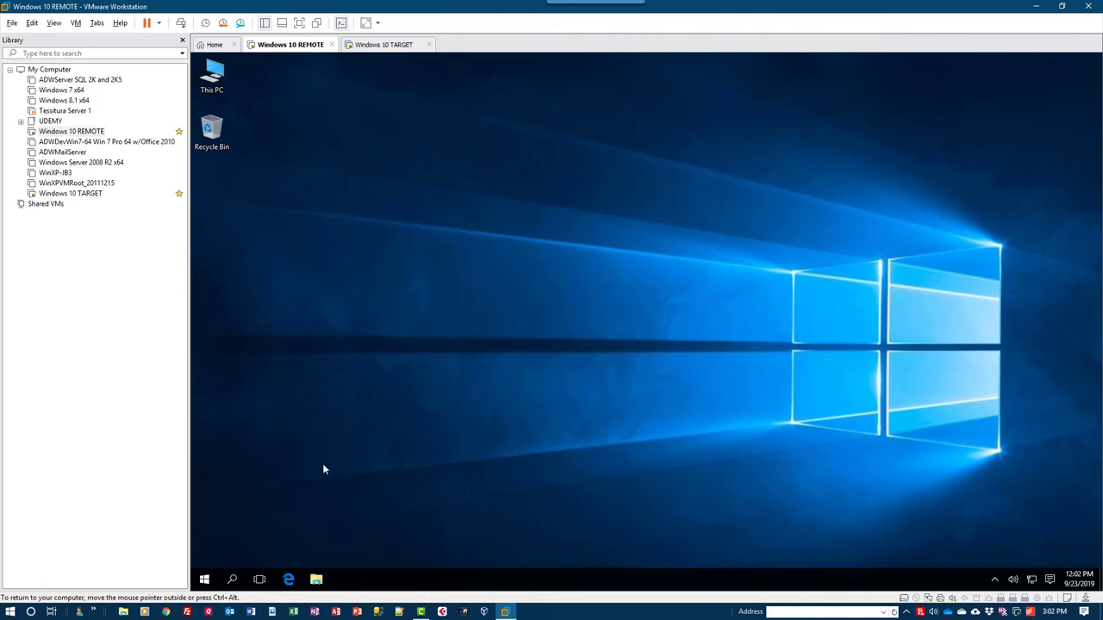
pyautogui.click(205, 579)
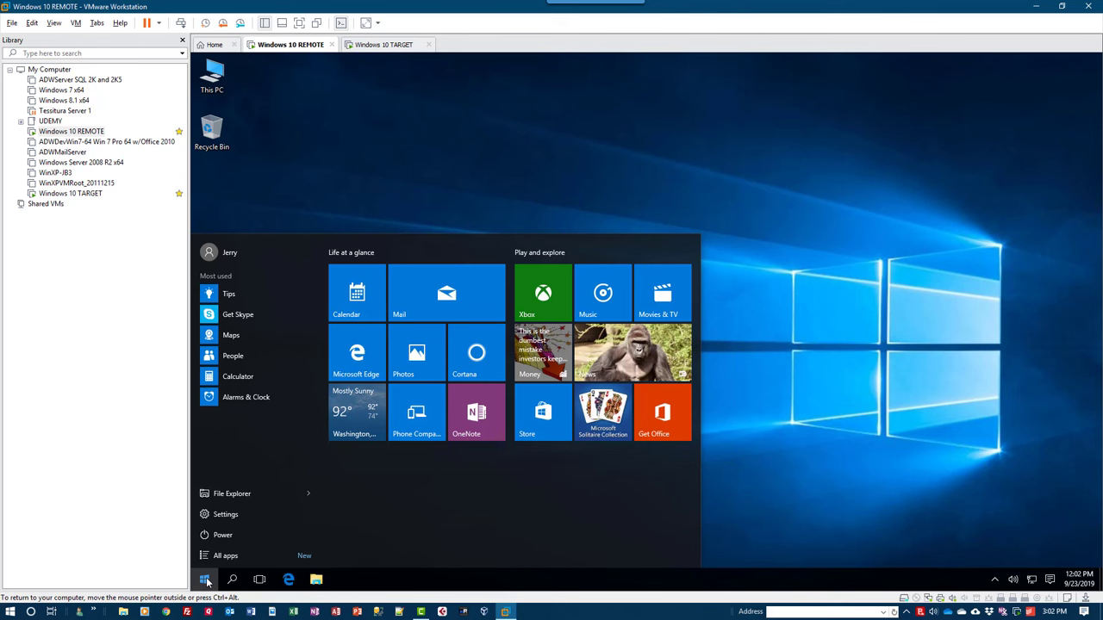
pyautogui.write('mst')
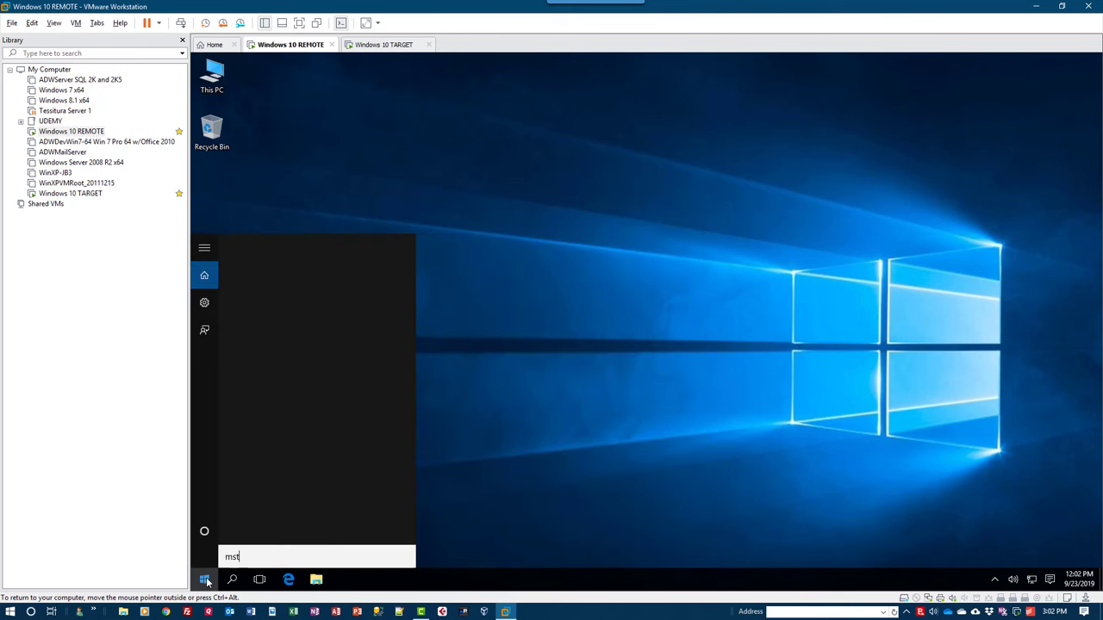
pyautogui.write('sc')
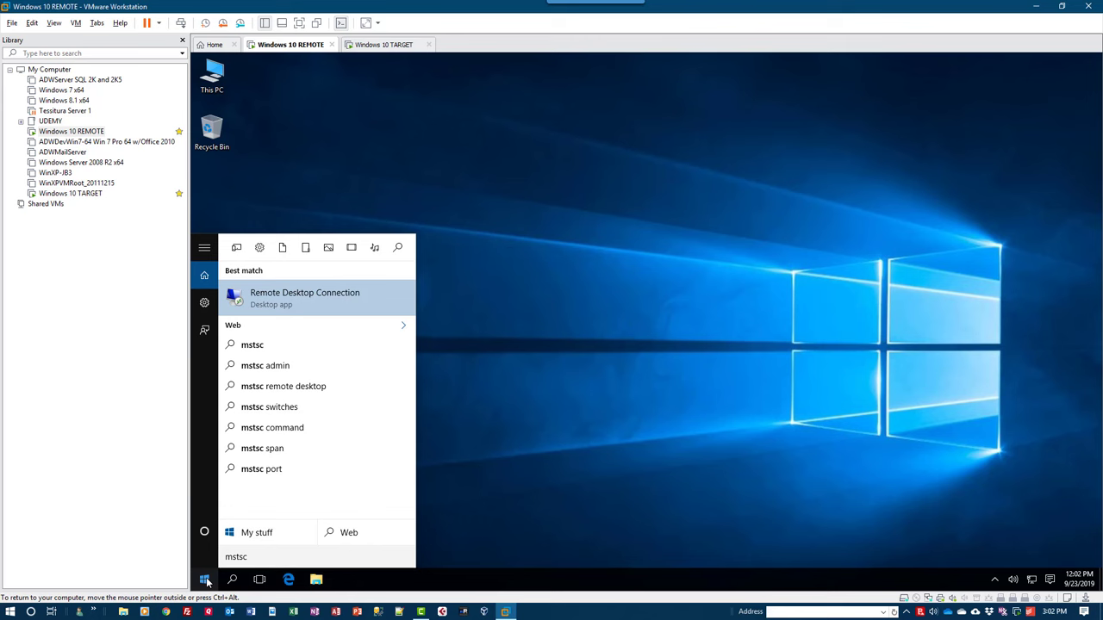
pyautogui.press('Return')
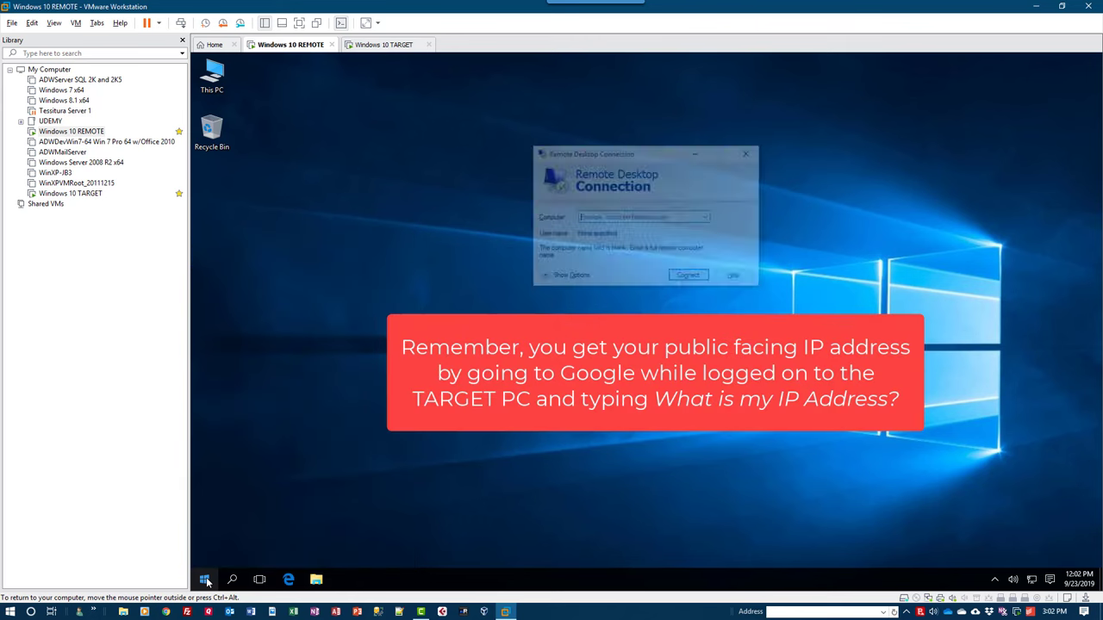
# Enter the TARGET PC's public address with port :3389 in the Computer box.
pyautogui.click(630, 218)
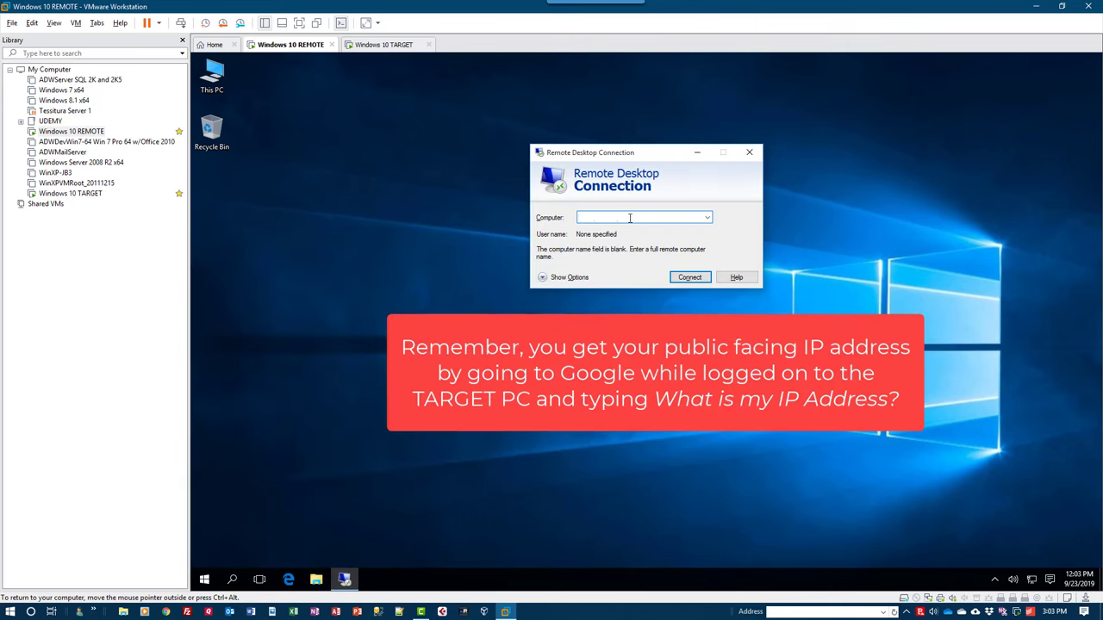
pyautogui.hotkey('ctrl', 'v')
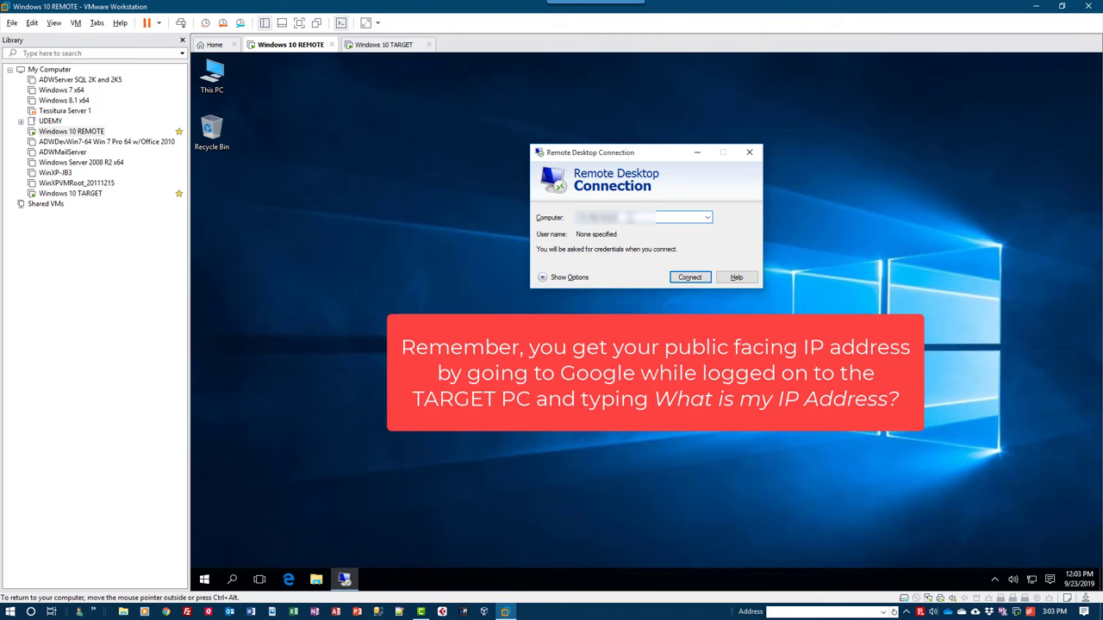
pyautogui.write(':3389')
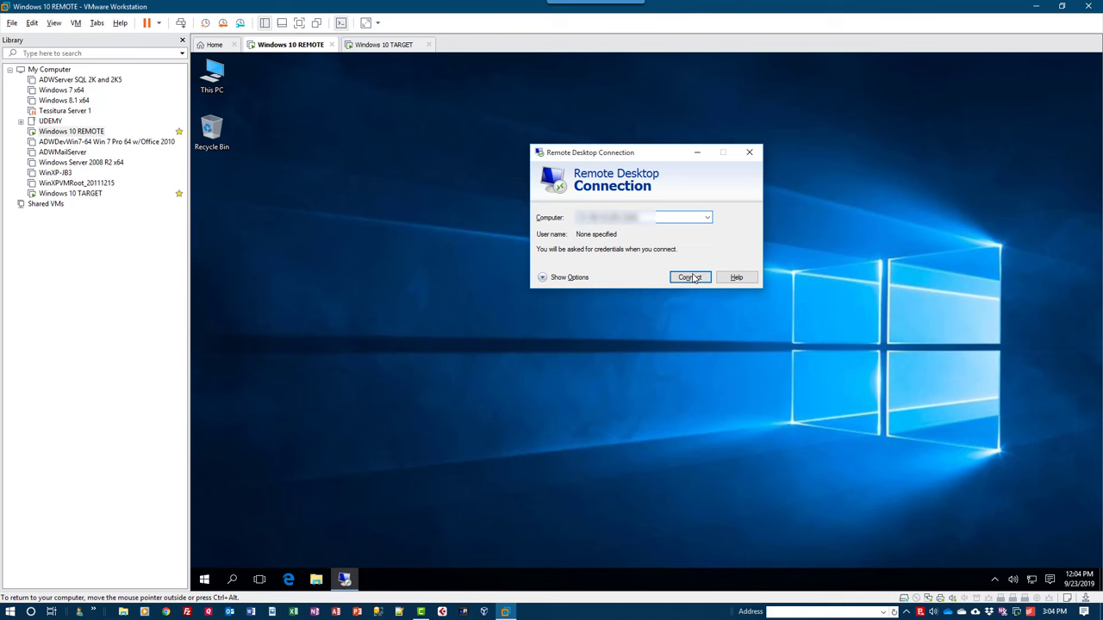
# Connect with the TARGET account password, accept the certificate warning, then disconnect the session.
pyautogui.click(694, 277)
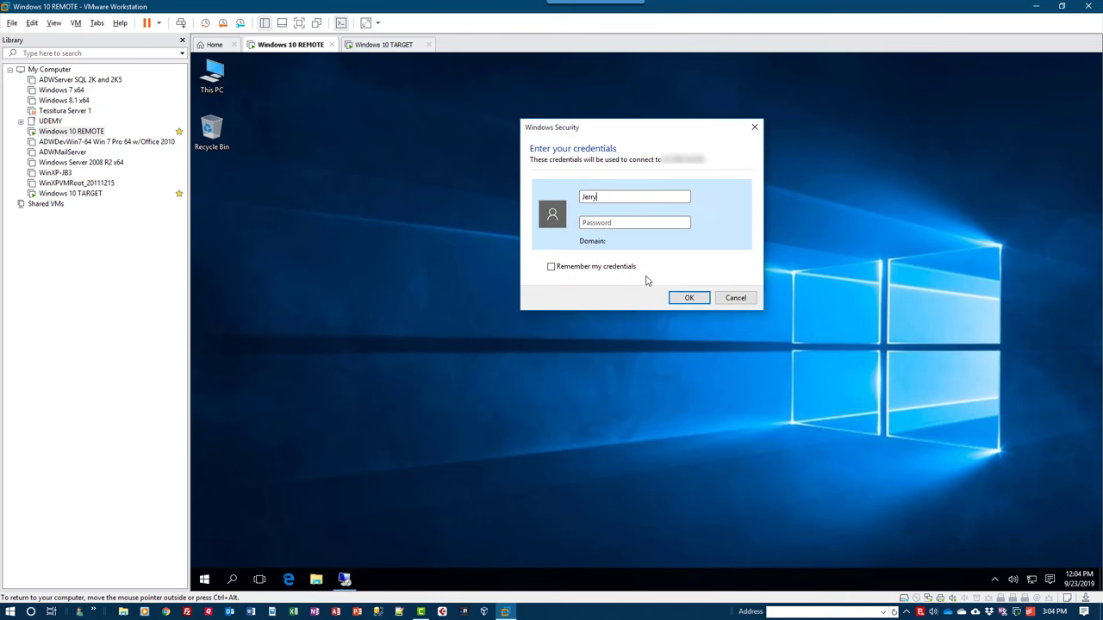
pyautogui.hotkey('ctrl', 'v')
pyautogui.press('Return')
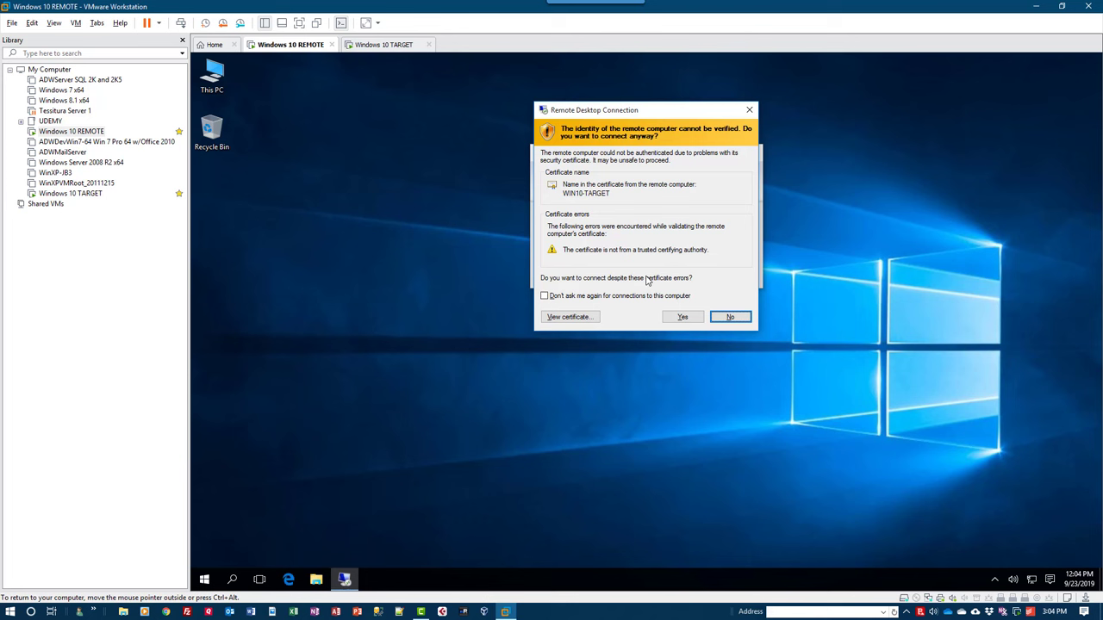
pyautogui.click(682, 317)
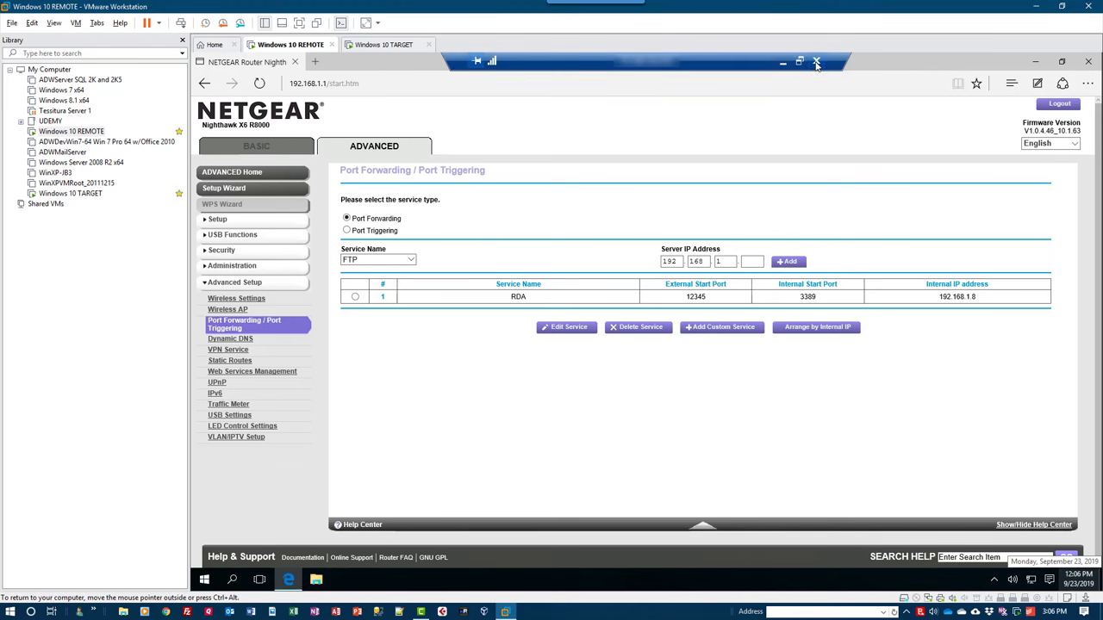
pyautogui.click(815, 62)
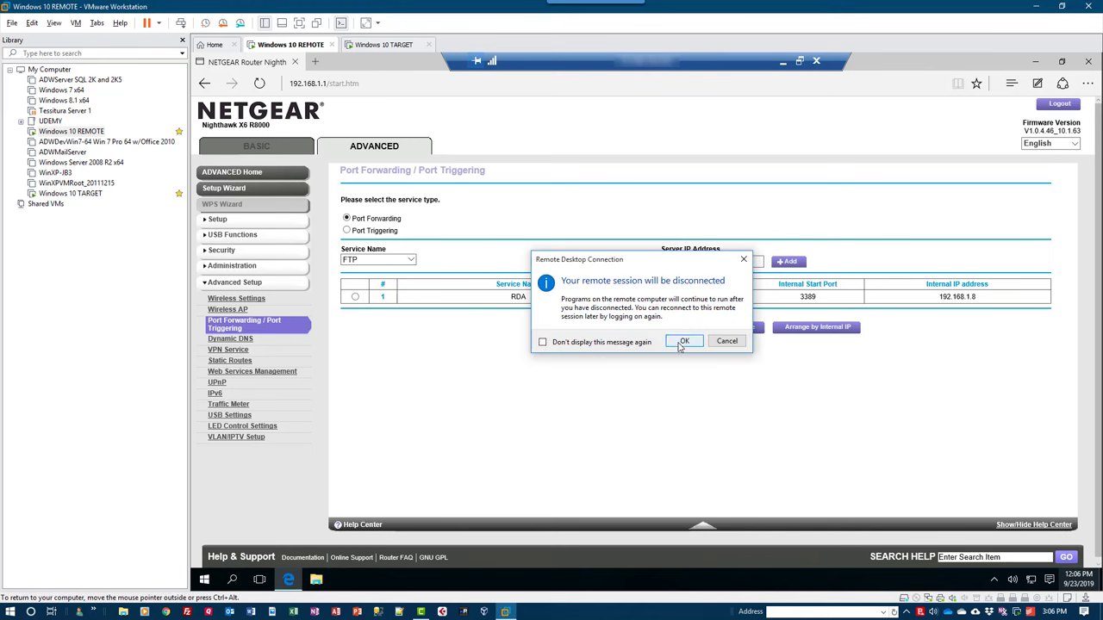
pyautogui.click(689, 345)
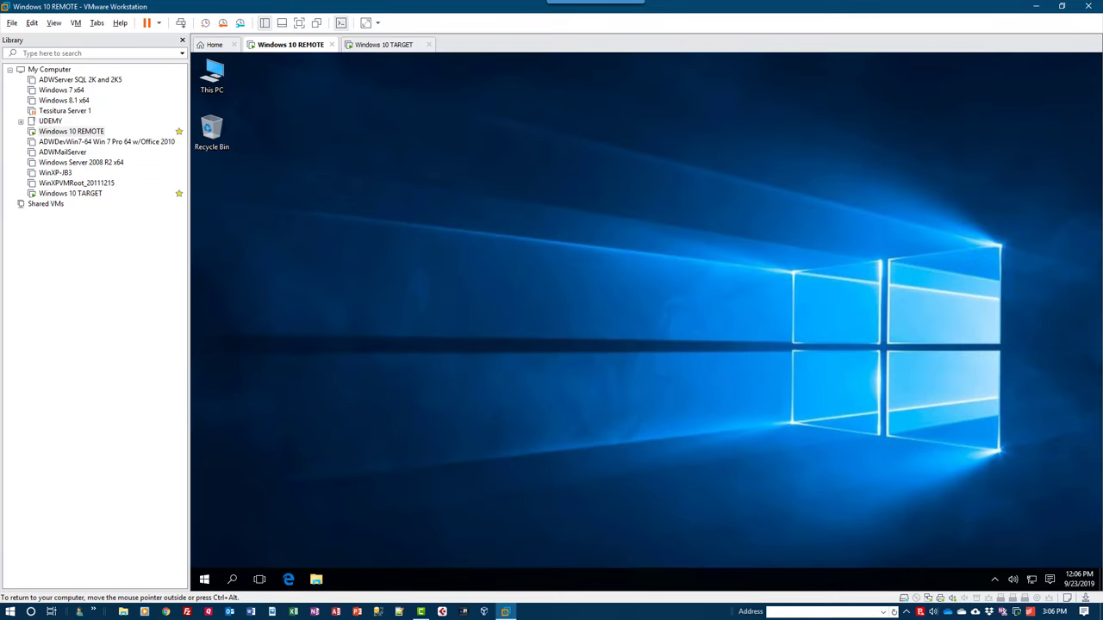
# Sign in to the Windows 10 TARGET VM with its password and minimize the router admin page.
pyautogui.hotkey('ctrl', 'alt')
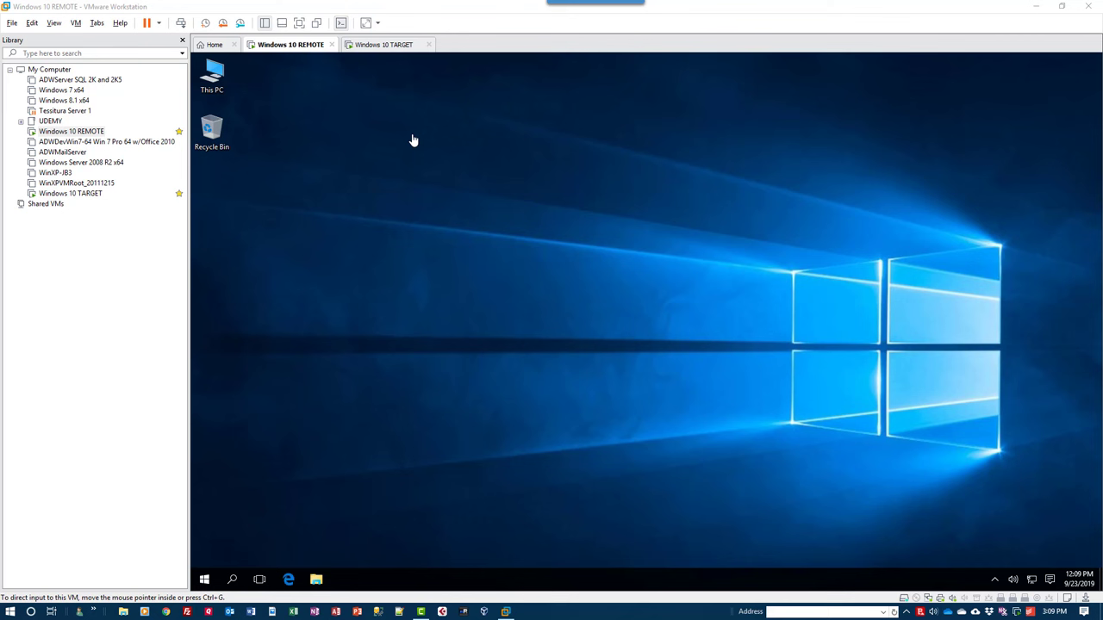
pyautogui.click(386, 45)
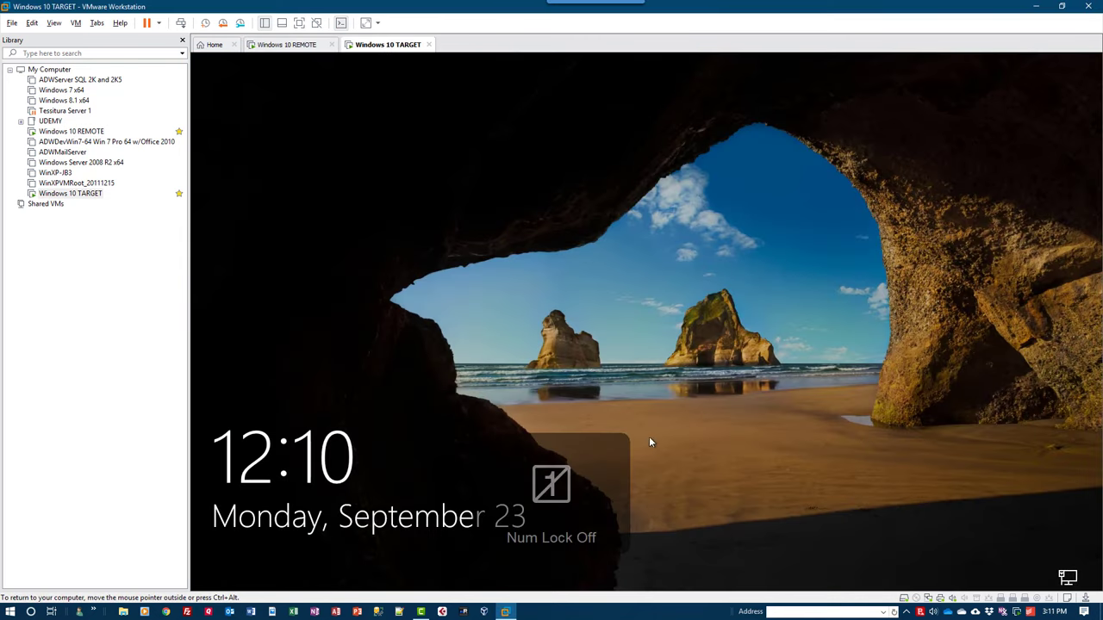
pyautogui.click(651, 428)
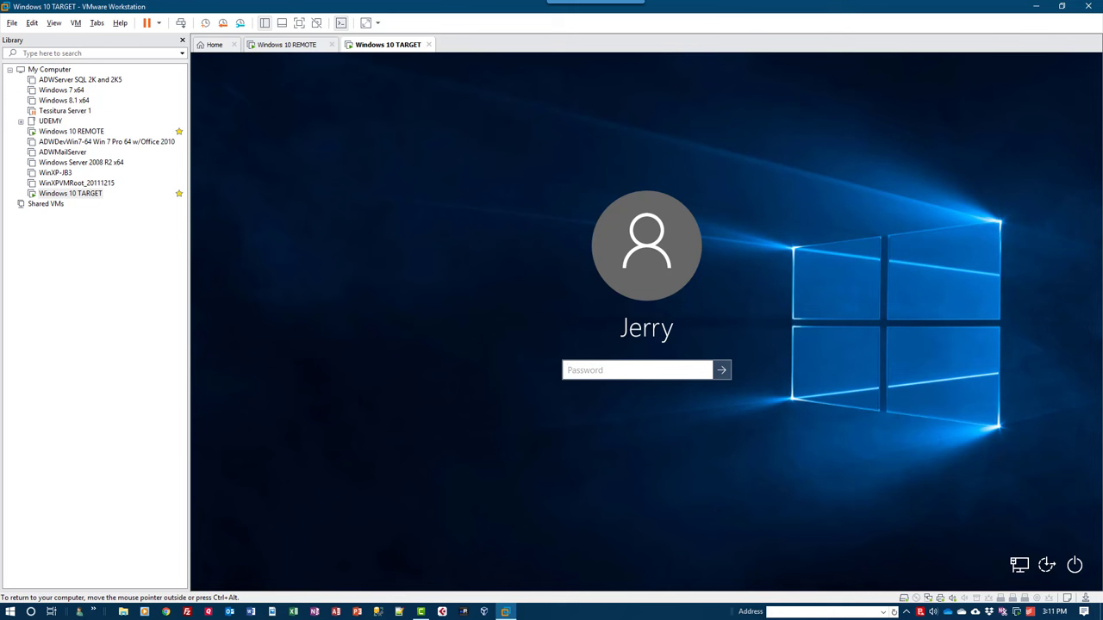
pyautogui.press('Num_Lock')
pyautogui.press('Num_Lock')
pyautogui.write('**********')
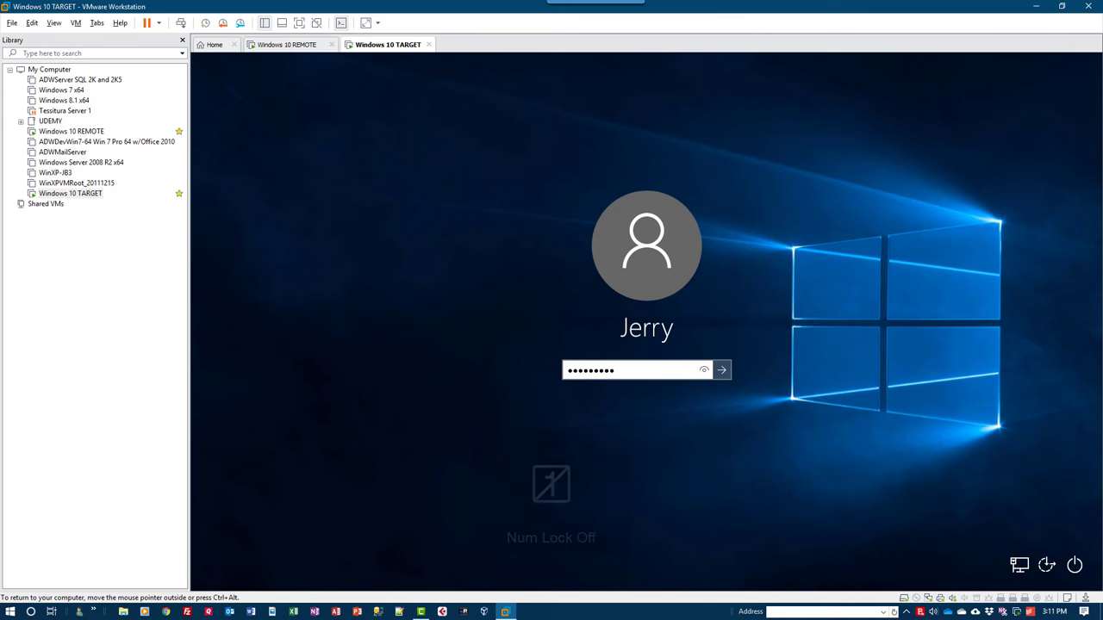
pyautogui.write('******')
pyautogui.press('Return')
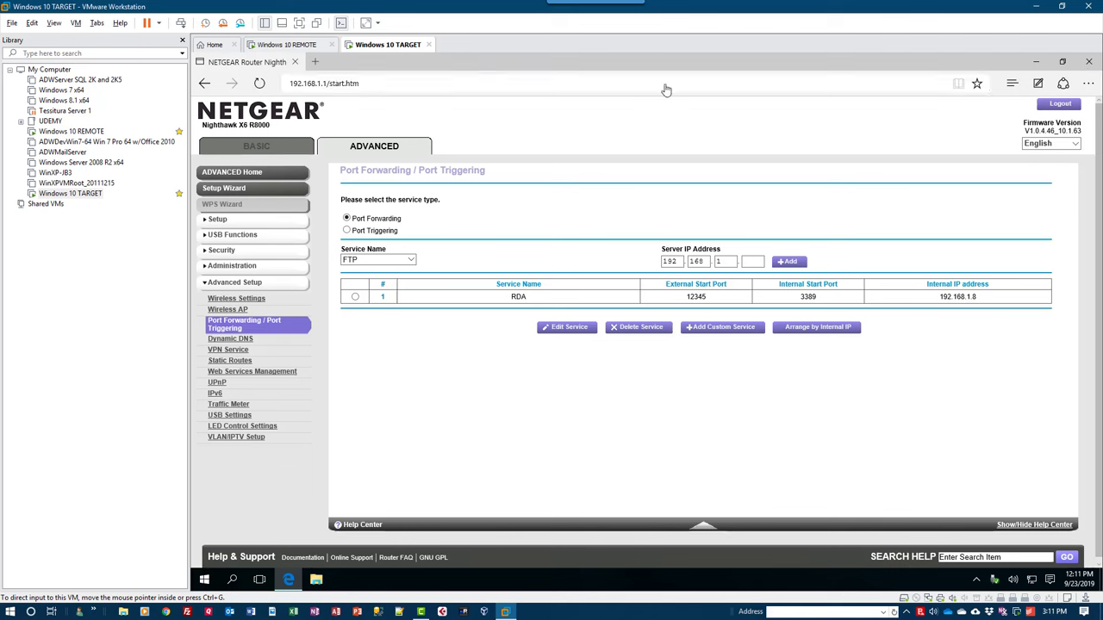
pyautogui.click(1036, 62)
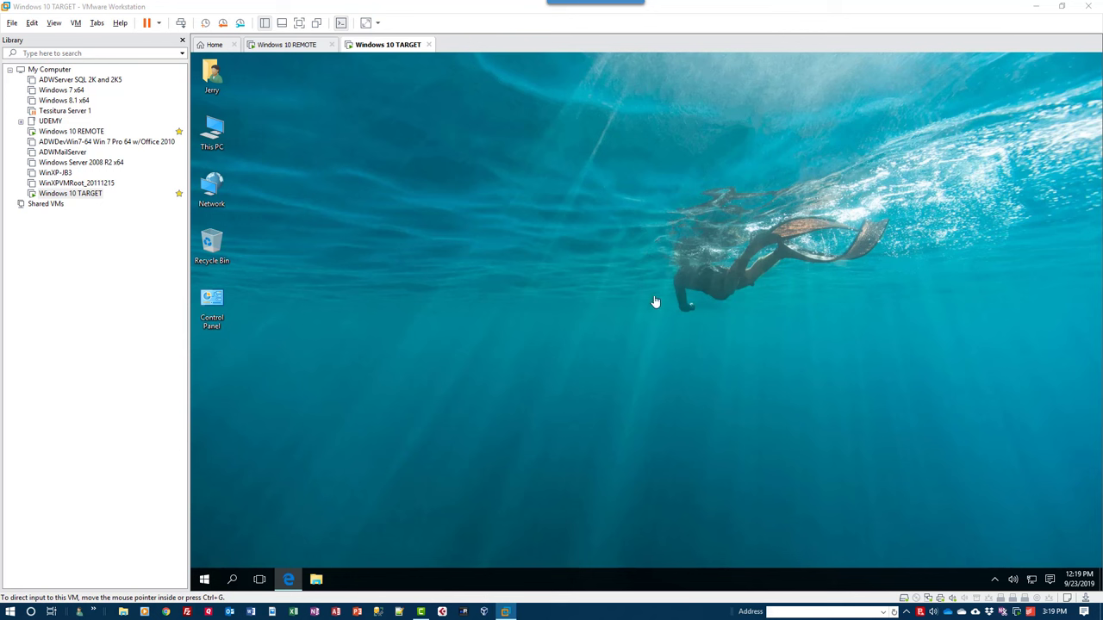
# Run secpol.msc and select Allow log on through Remote Desktop Services under User Rights Assignment.
pyautogui.click(433, 330)
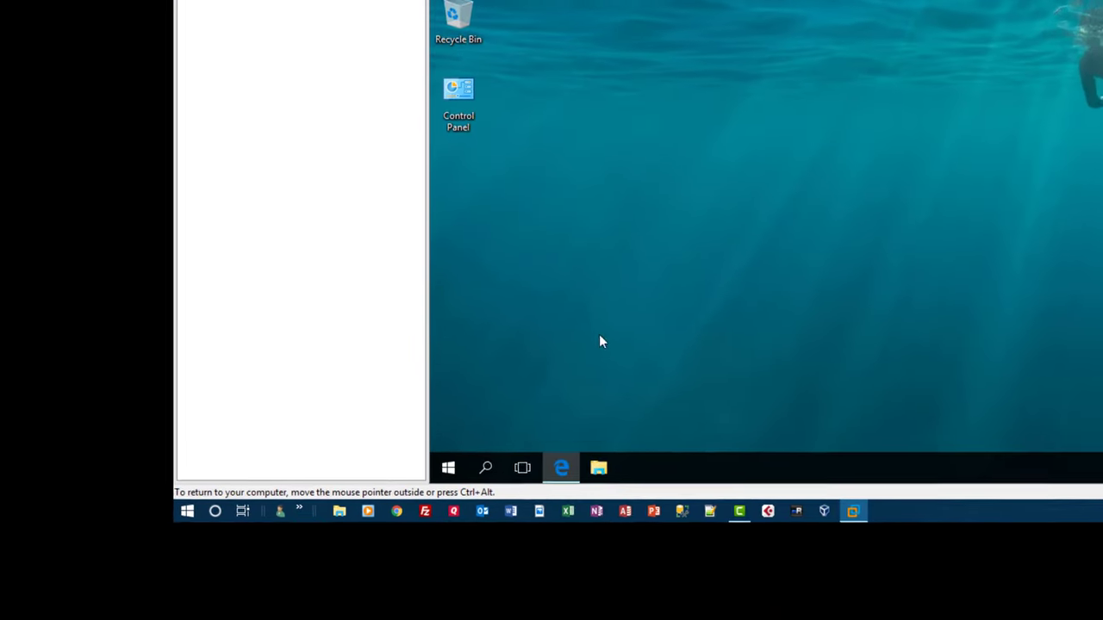
pyautogui.press('super+r')
pyautogui.write('secpol.msc')
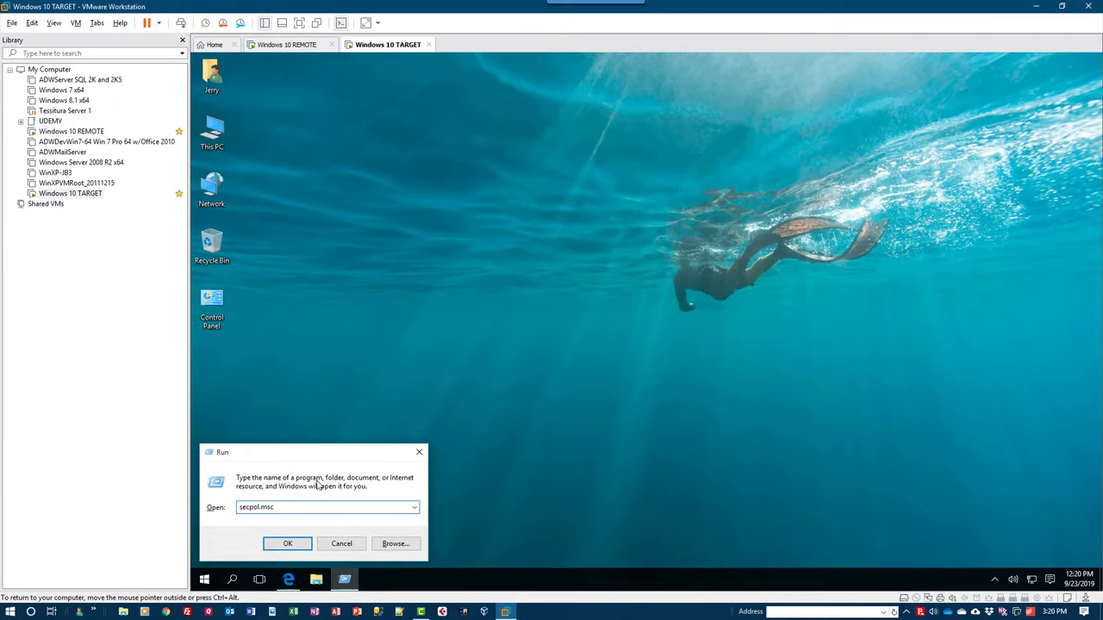
pyautogui.press('Return')
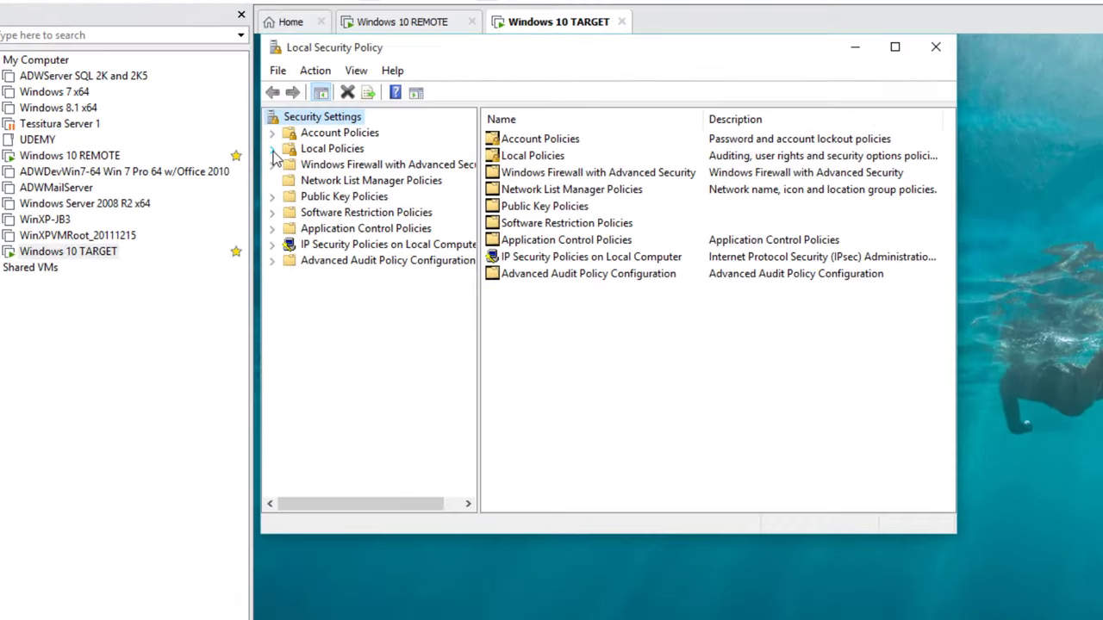
pyautogui.click(202, 127)
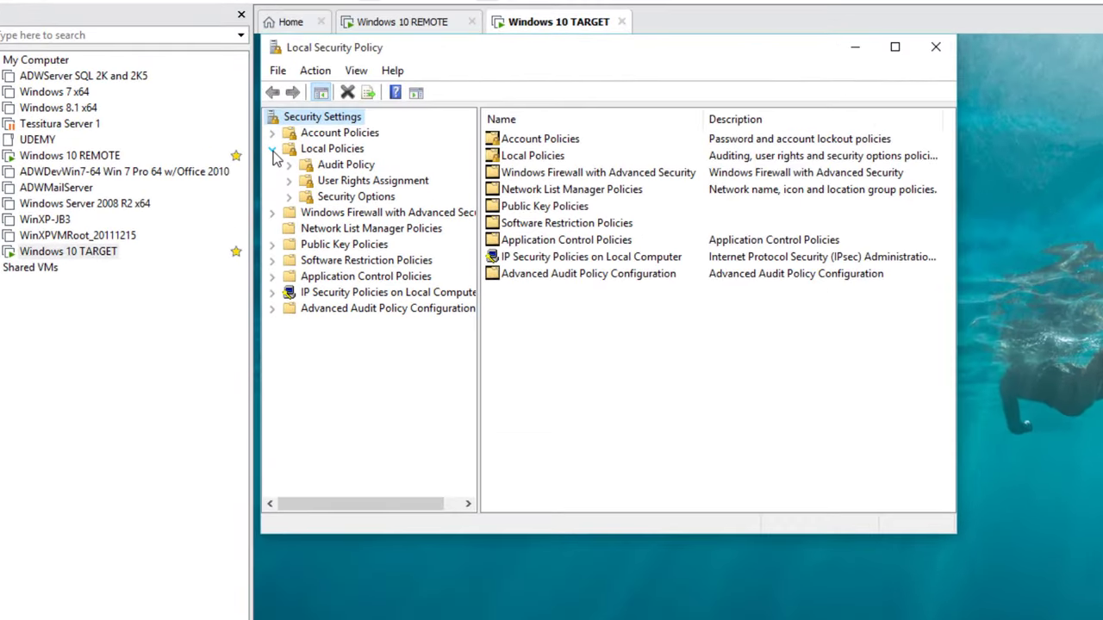
pyautogui.click(339, 183)
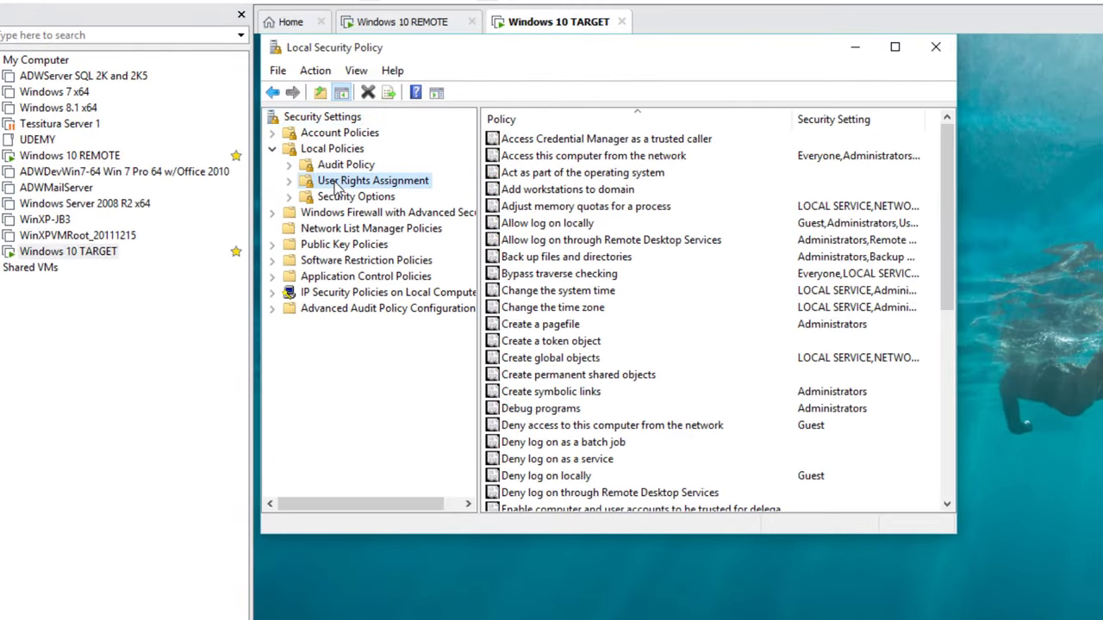
pyautogui.click(558, 241)
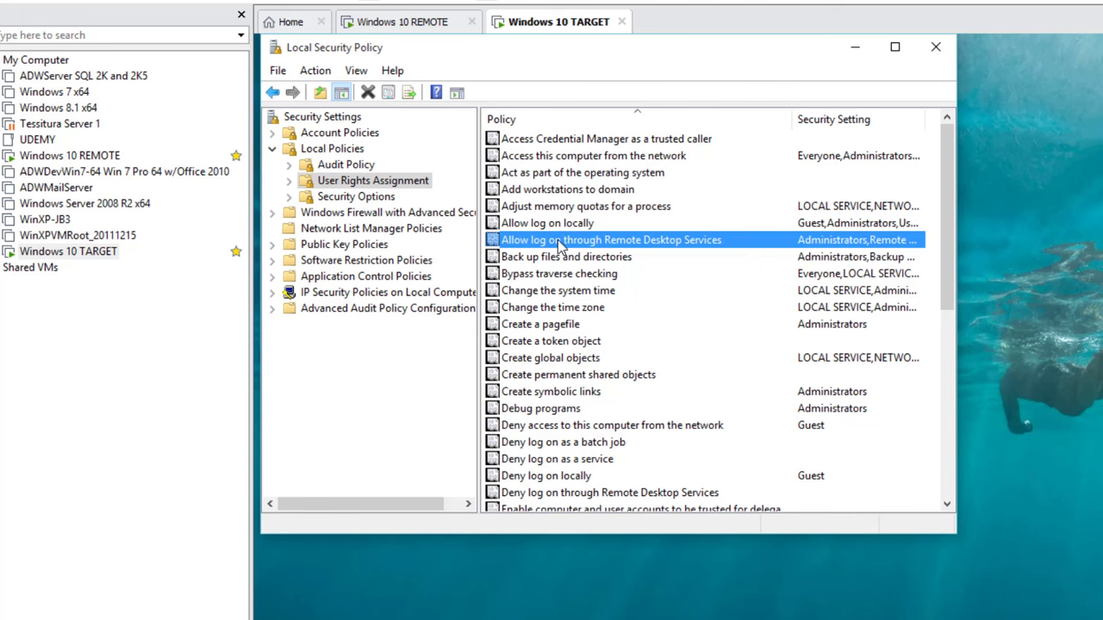
# Remove Administrators and Remote Desktop Users from the Remote Desktop Services logon policy.
pyautogui.doubleClick(558, 241)
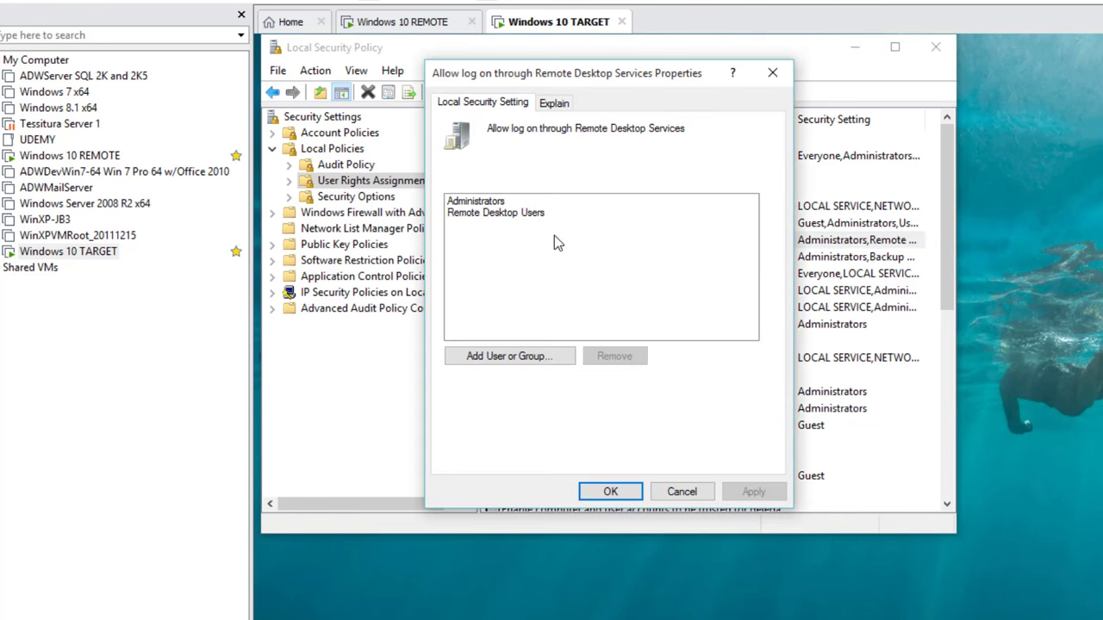
pyautogui.click(482, 201)
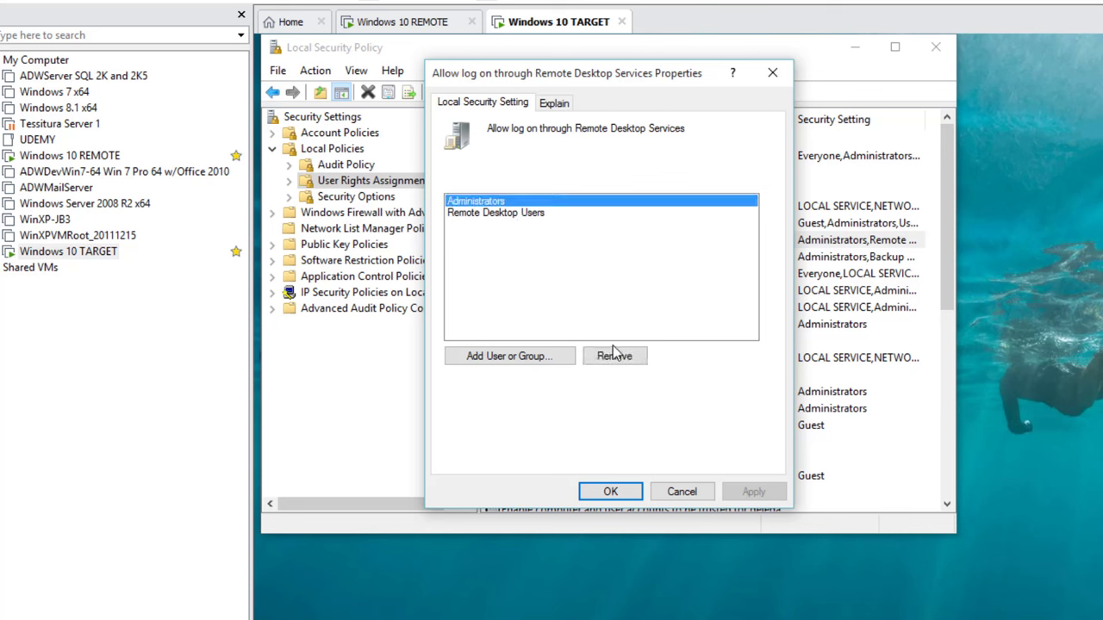
pyautogui.click(613, 356)
pyautogui.click(503, 205)
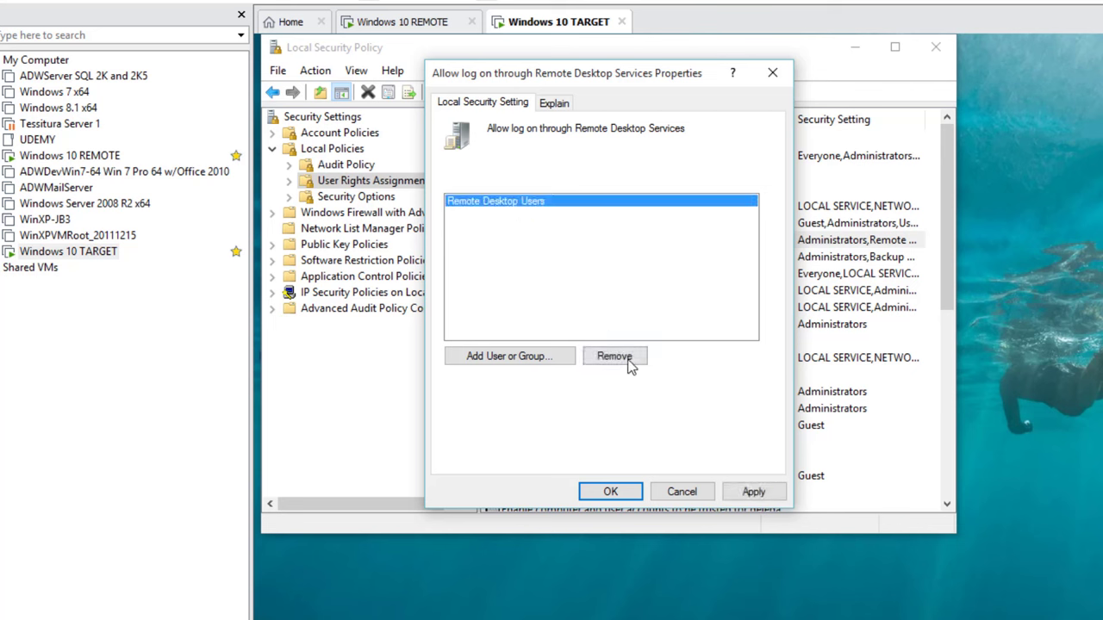
pyautogui.click(615, 357)
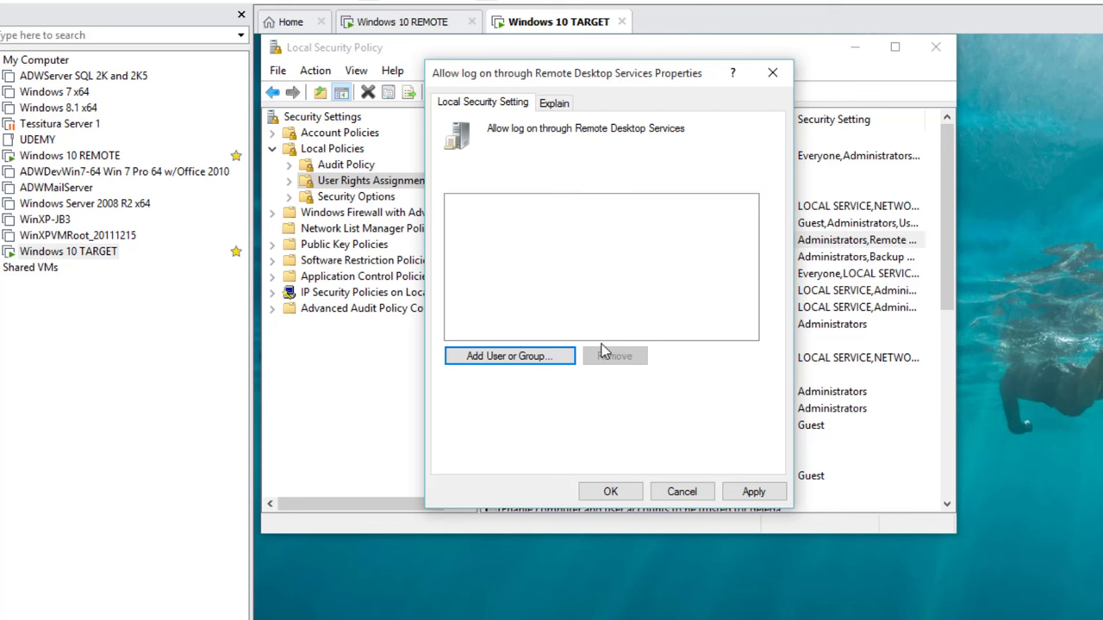
# Add the TARGET PC's local user account to the policy and save it.
pyautogui.click(522, 356)
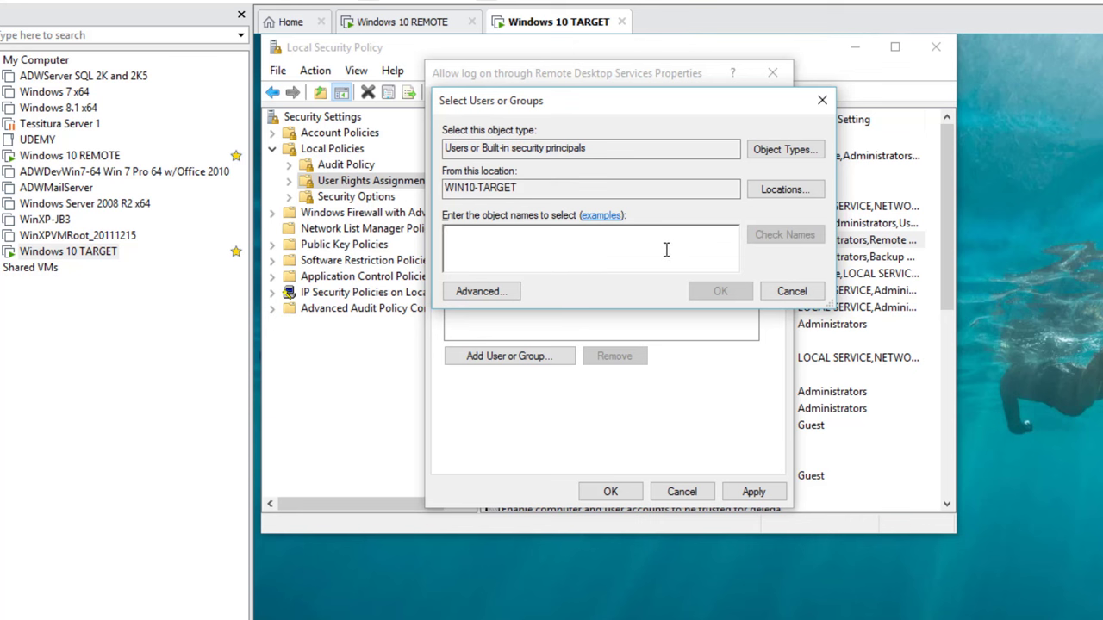
pyautogui.write('Jerry')
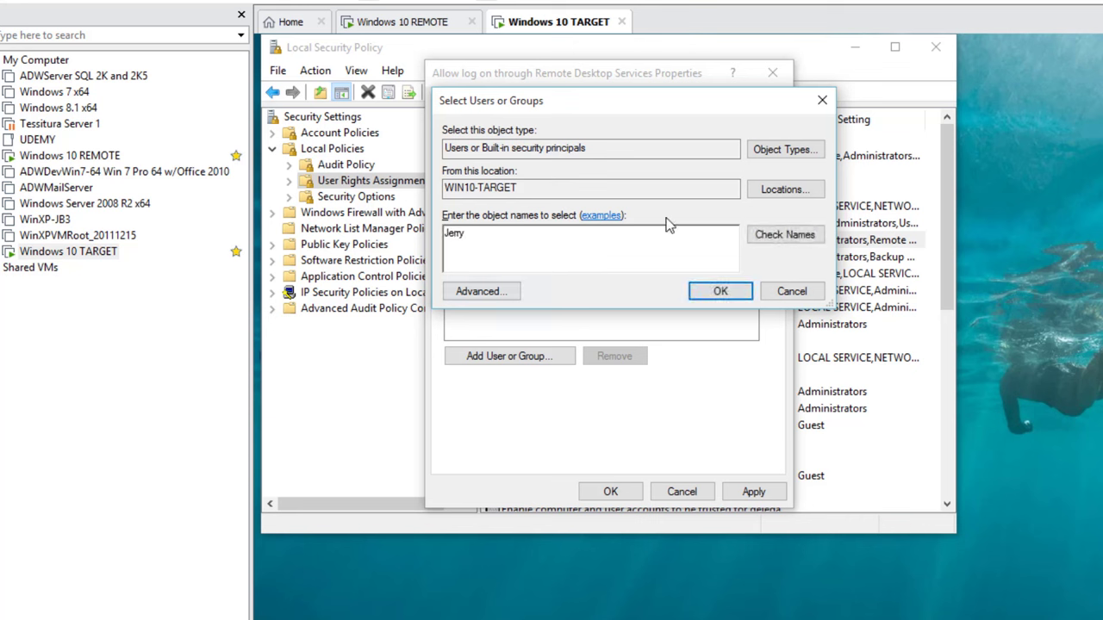
pyautogui.click(769, 235)
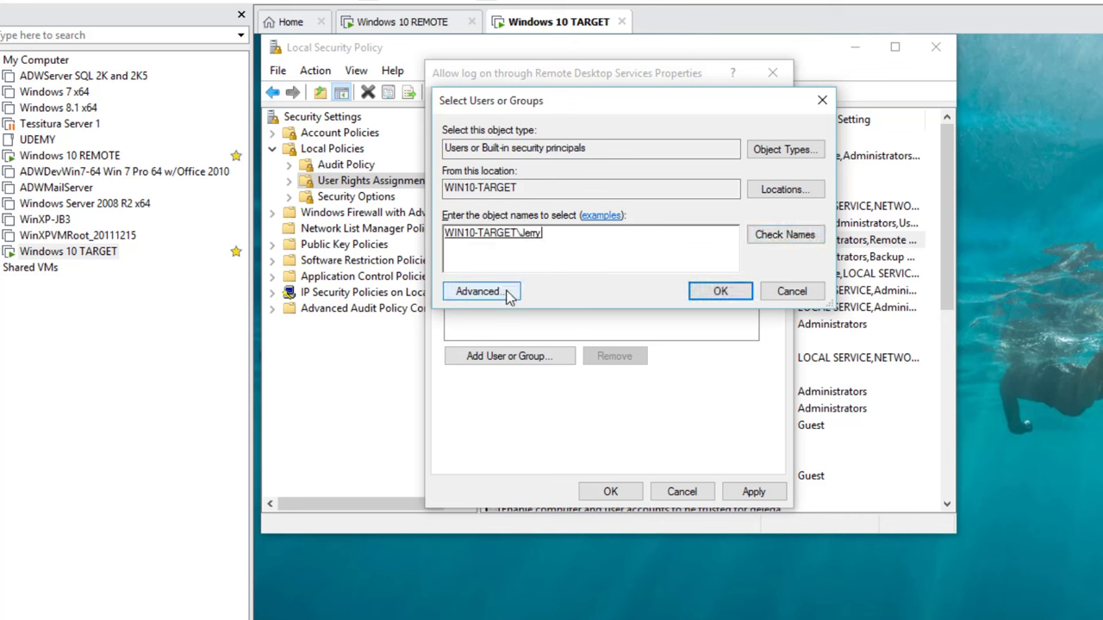
pyautogui.click(721, 292)
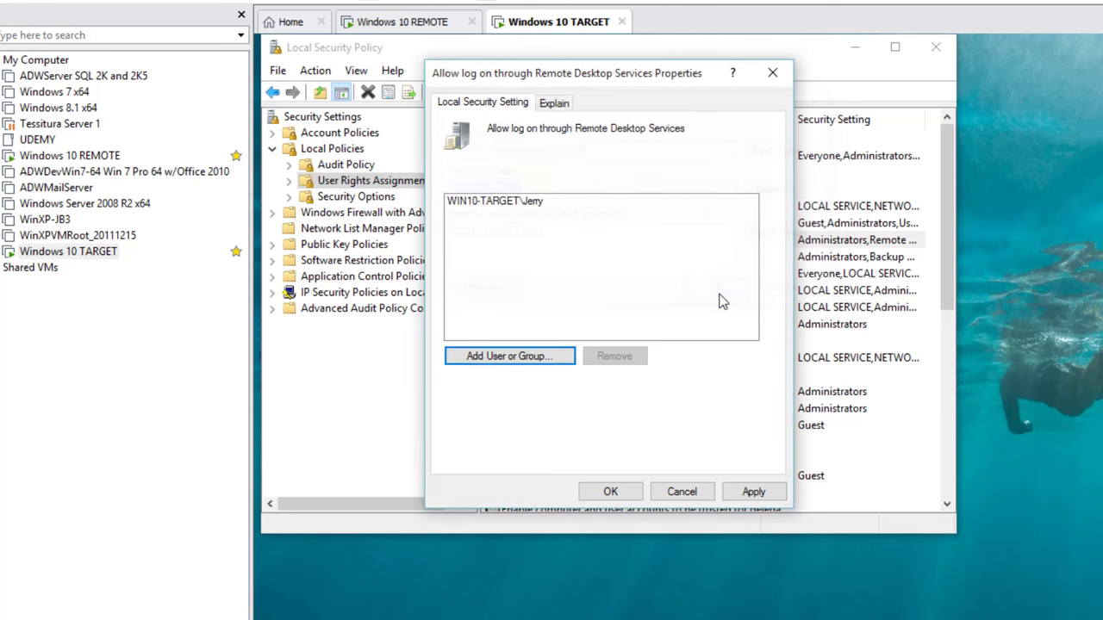
pyautogui.click(611, 496)
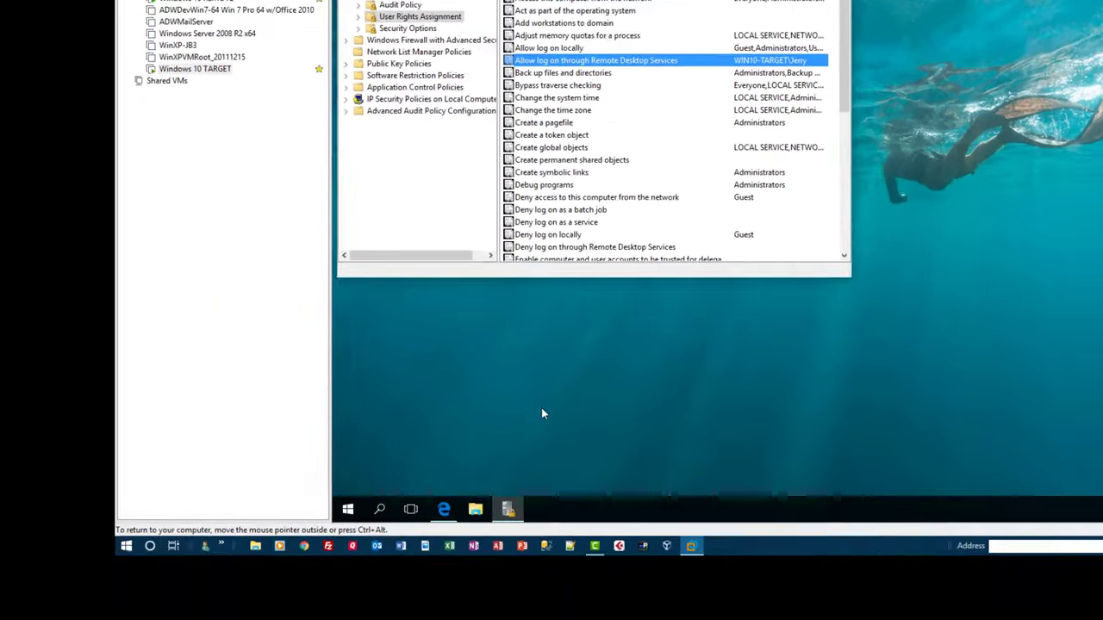
# Run gpedit.msc, maximize it, and browse to Remote Desktop Session Host > Security.
pyautogui.press('super+r')
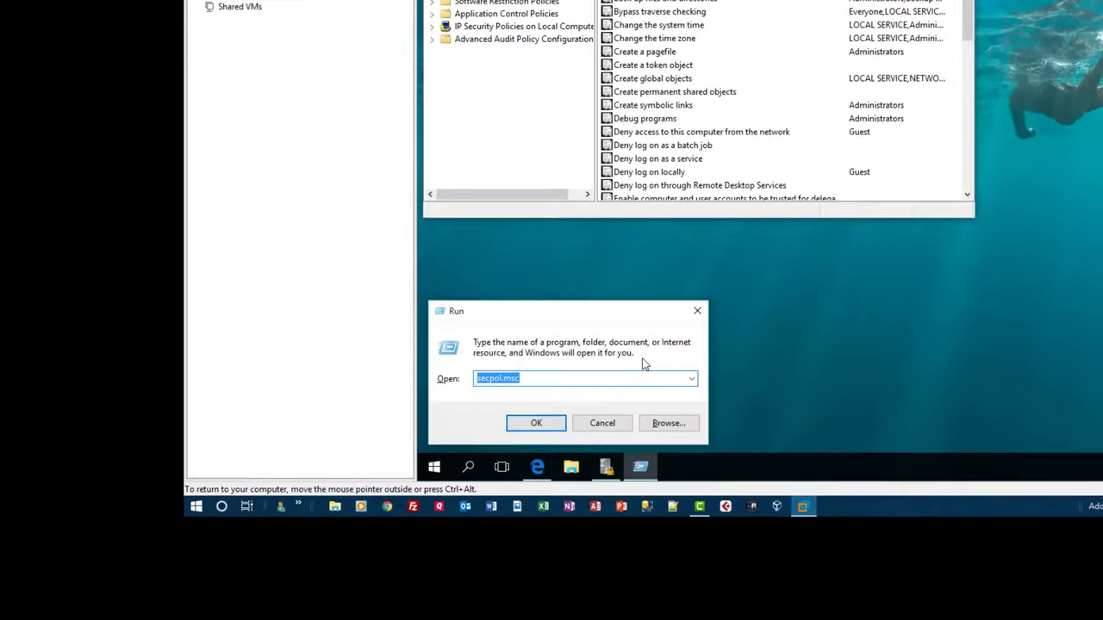
pyautogui.write('g')
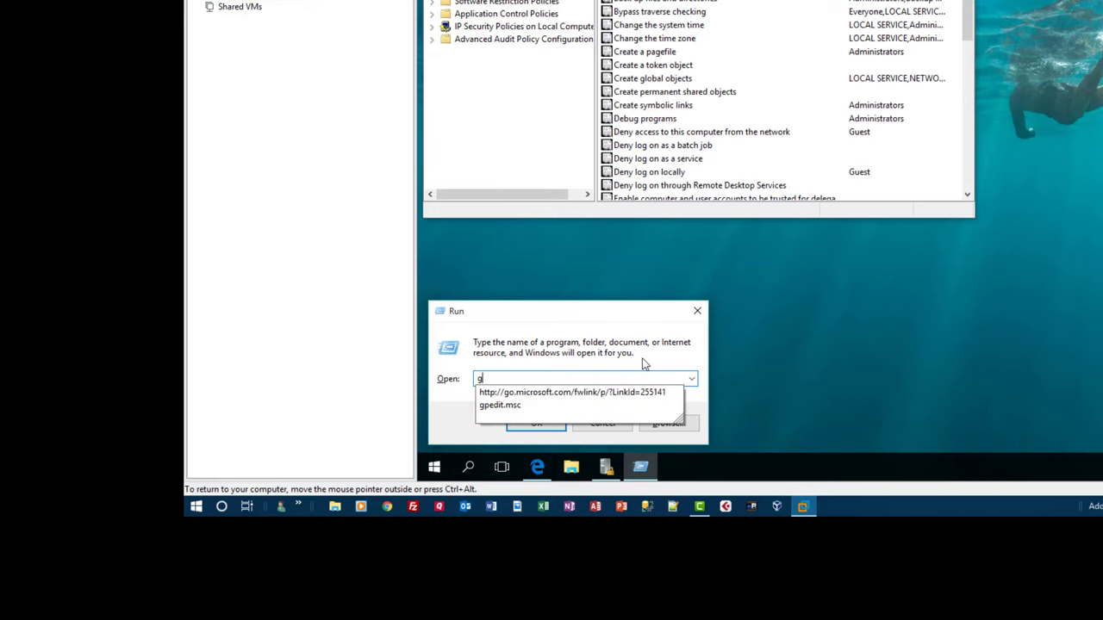
pyautogui.write('pedit.msc')
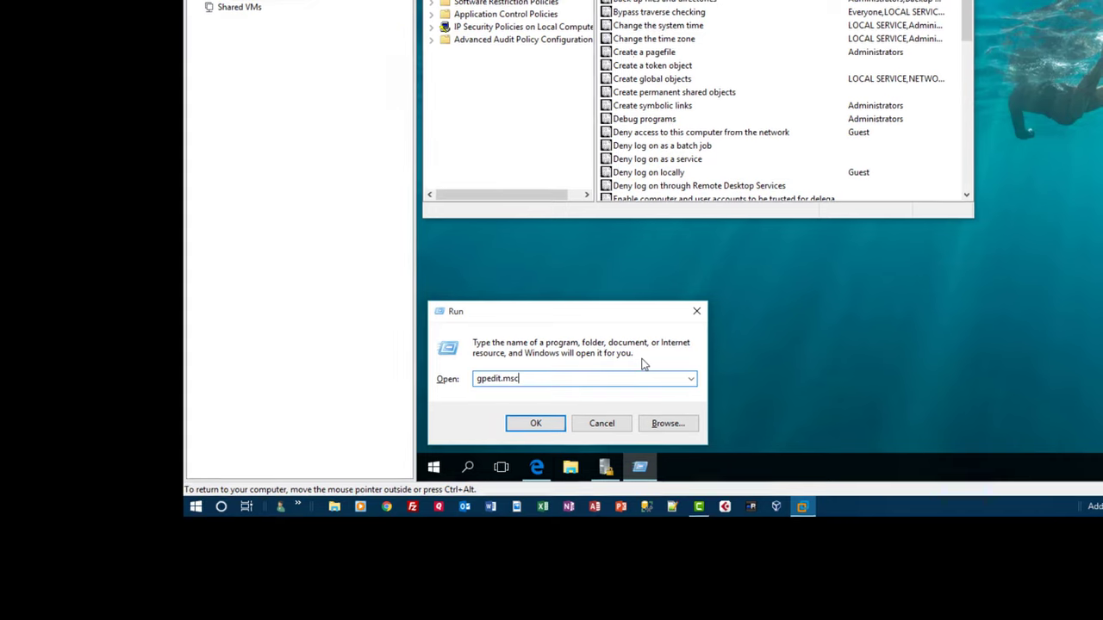
pyautogui.press('Return')
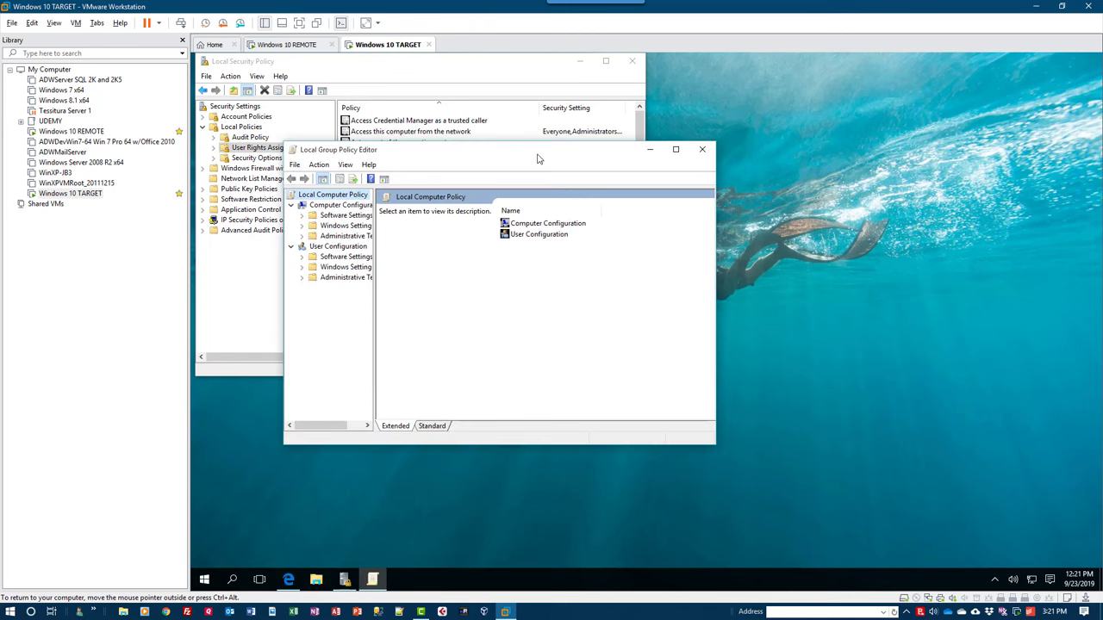
pyautogui.doubleClick(476, 153)
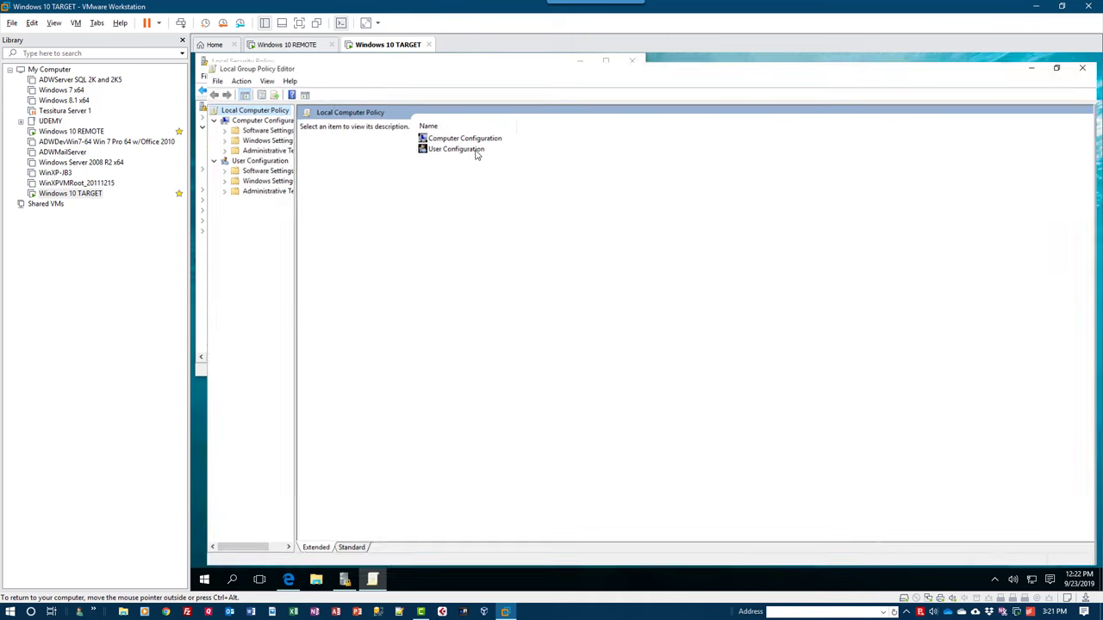
pyautogui.moveTo(280, 165); pyautogui.dragTo(398, 165)
pyautogui.click(210, 144)
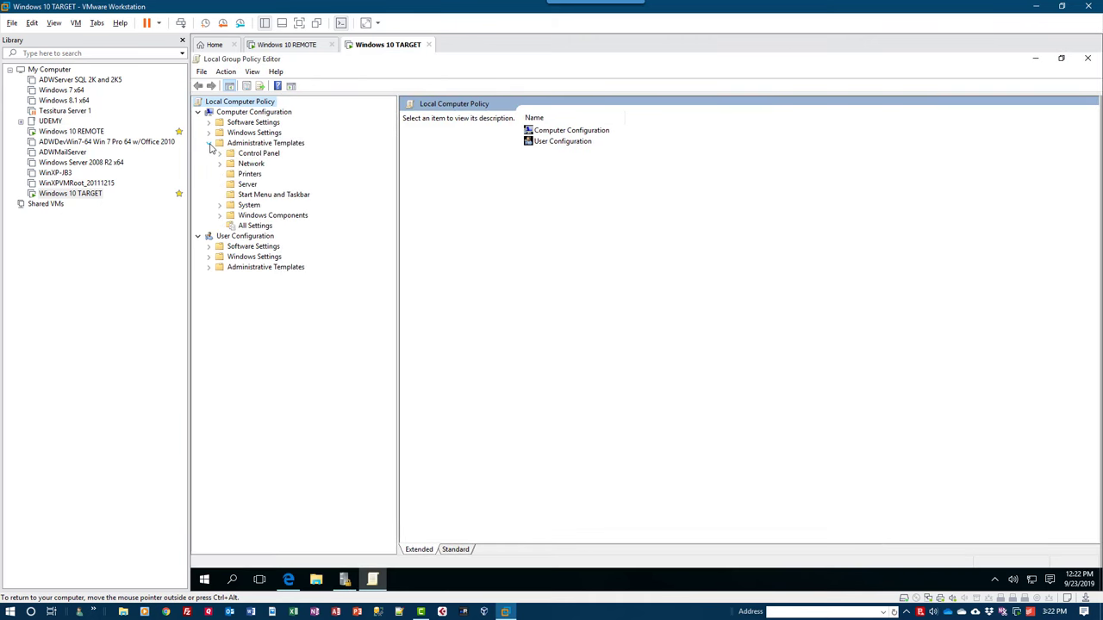
pyautogui.click(222, 215)
pyautogui.scroll(-6, 221, 220)
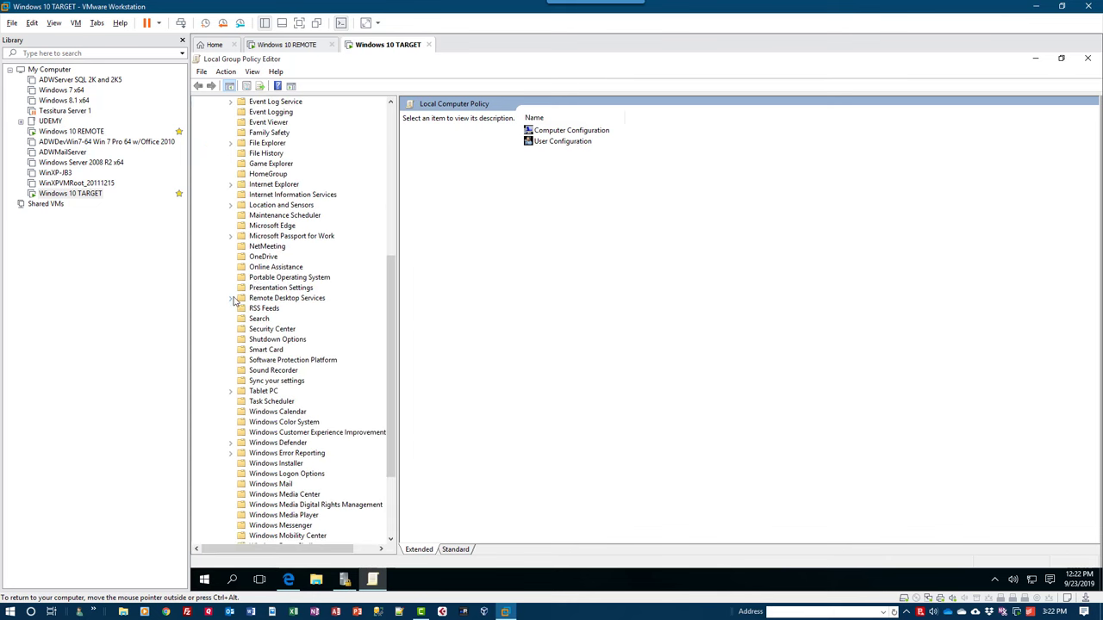
pyautogui.click(230, 298)
pyautogui.click(242, 330)
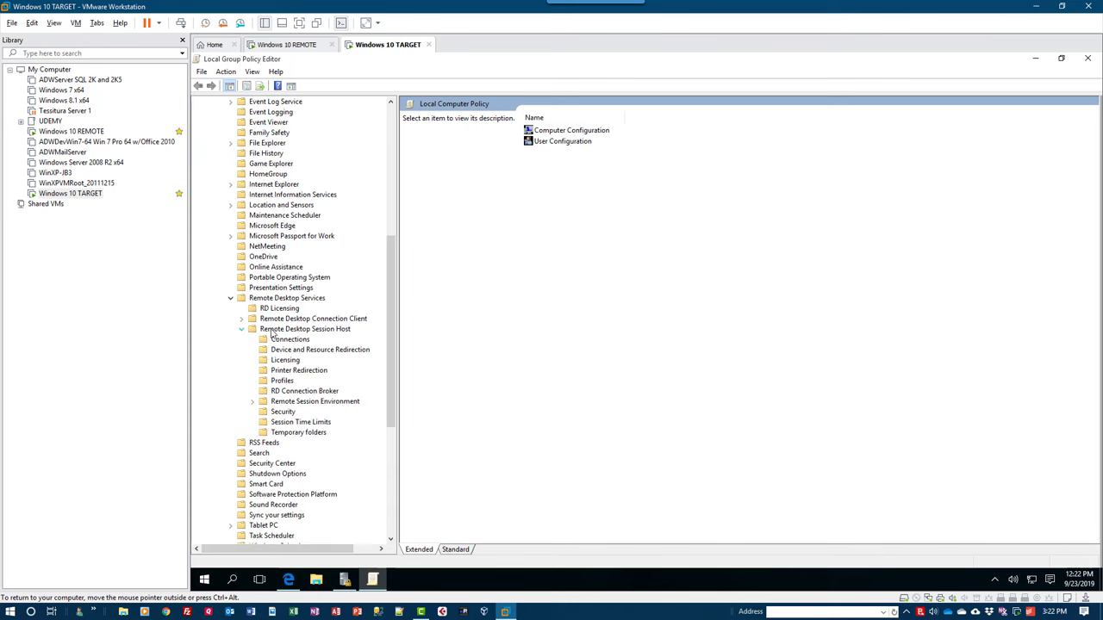
pyautogui.click(284, 412)
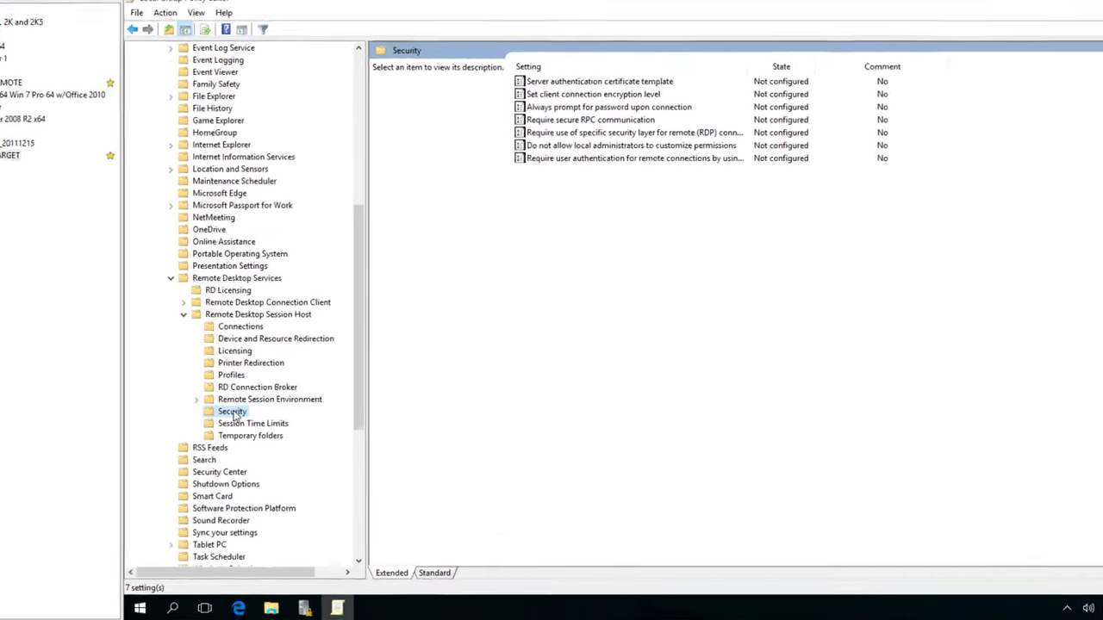
# Enable the client connection encryption level and Require secure RPC communication policies.
pyautogui.click(563, 96)
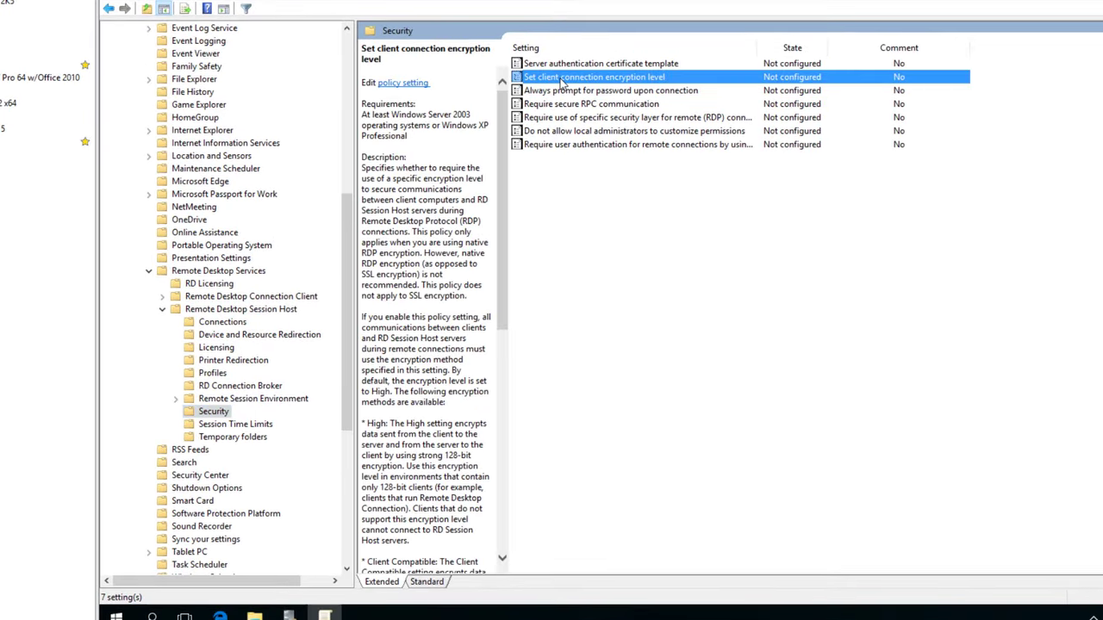
pyautogui.doubleClick(561, 78)
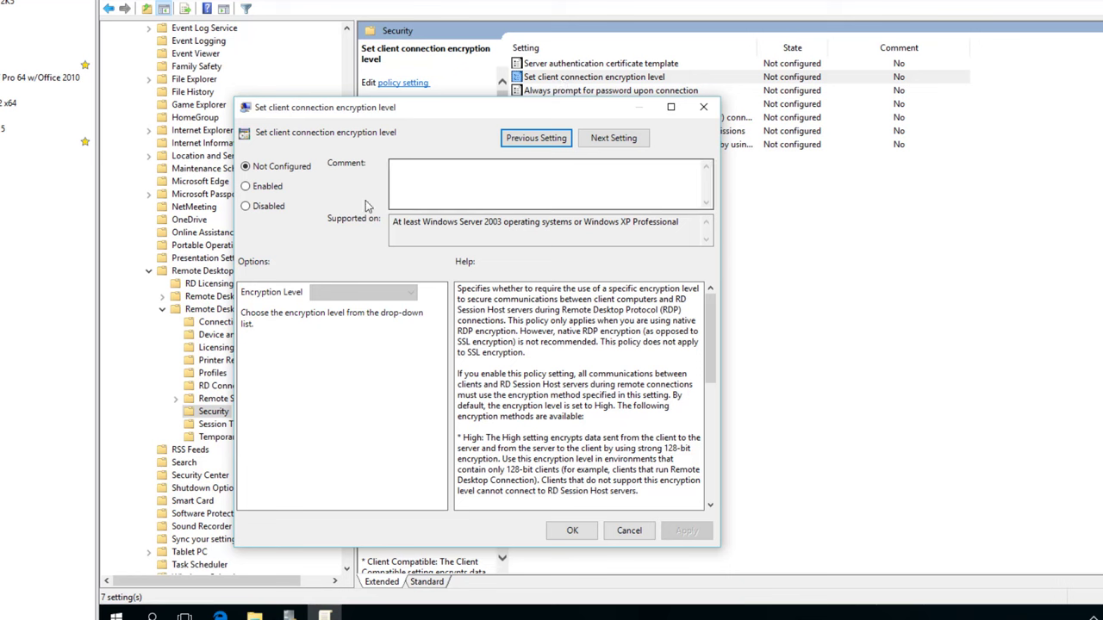
pyautogui.click(274, 188)
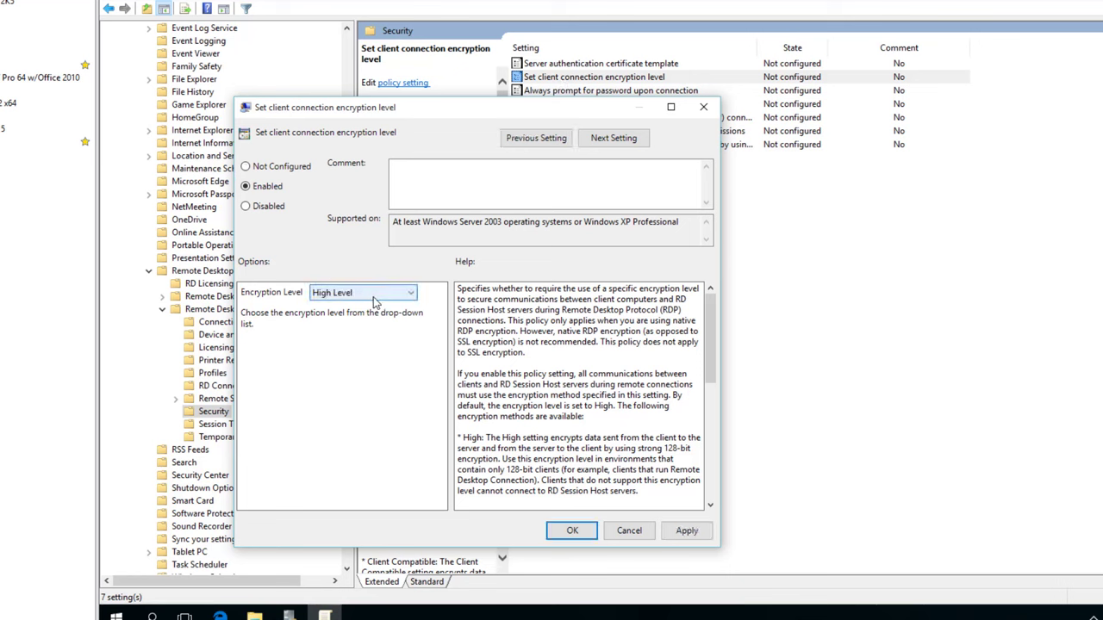
pyautogui.click(572, 530)
pyautogui.click(589, 108)
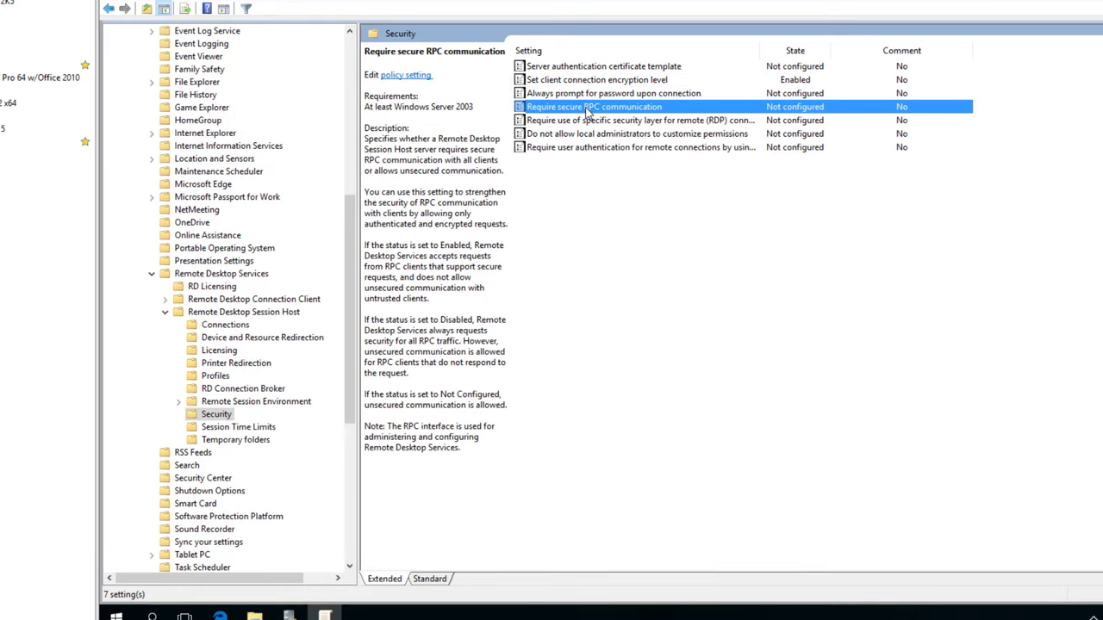
pyautogui.doubleClick(588, 107)
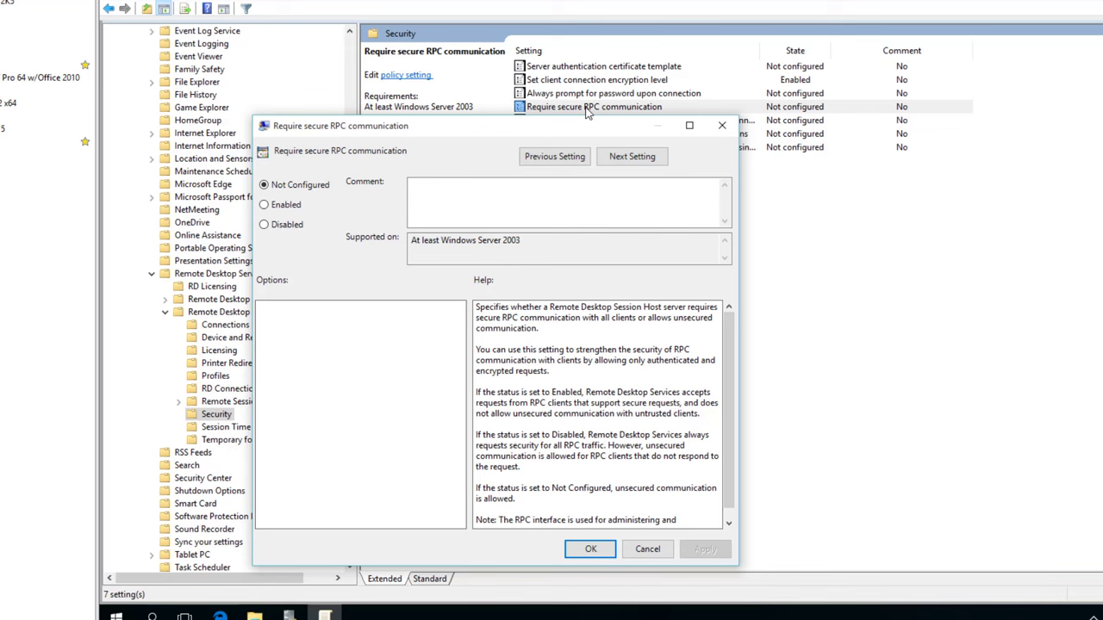
pyautogui.click(282, 207)
pyautogui.click(591, 550)
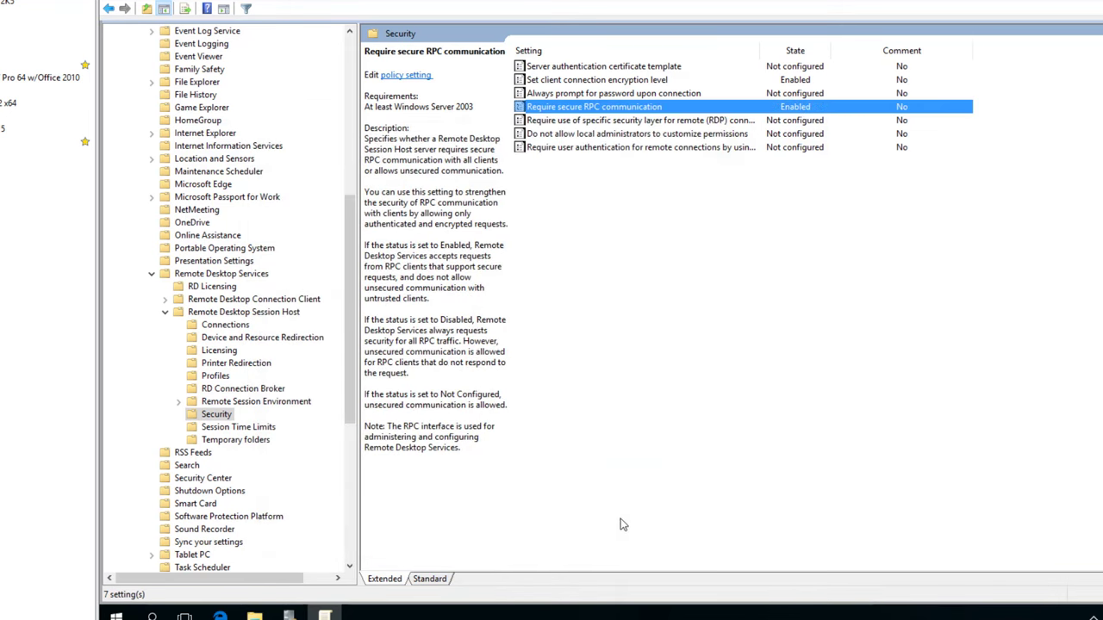
# Enable Require use of specific security layer, set to SSL.
pyautogui.press('Down')
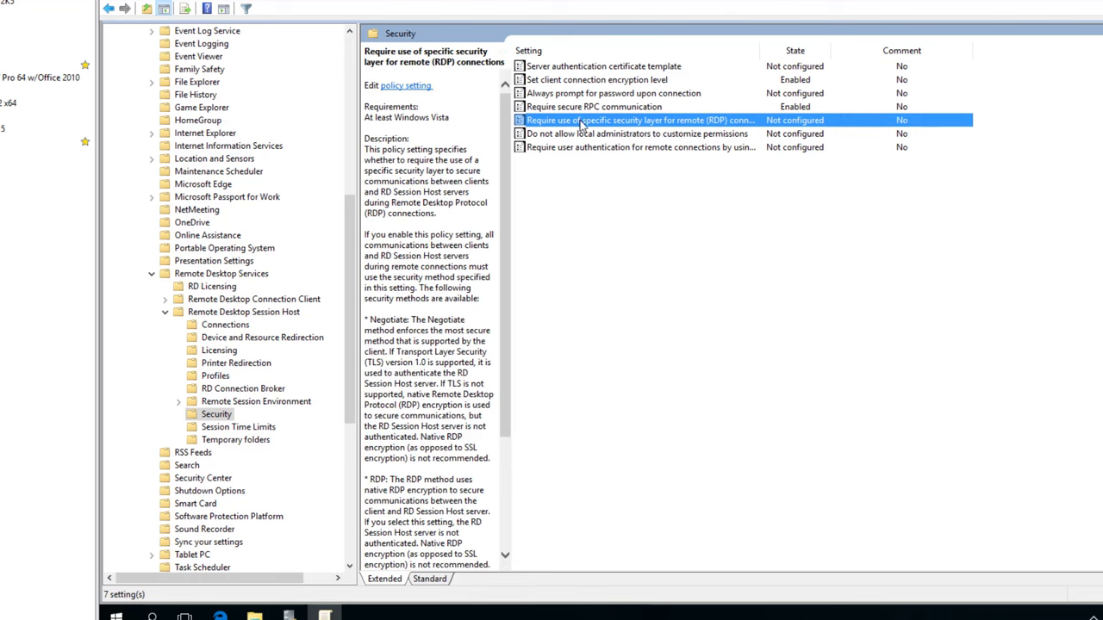
pyautogui.press('Return')
pyautogui.click(155, 76)
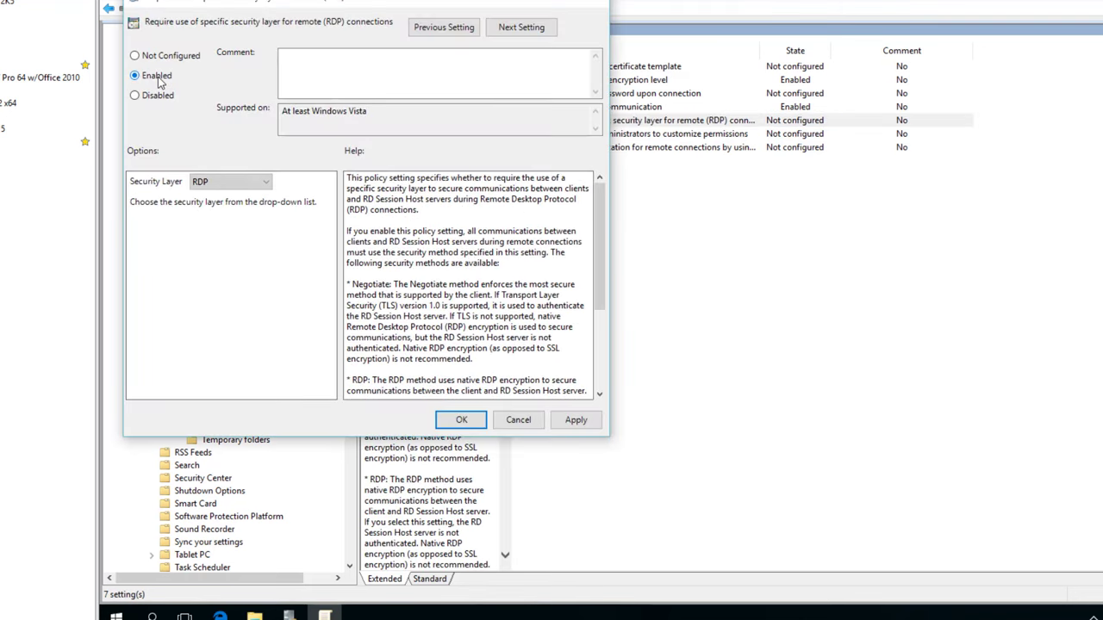
pyautogui.click(245, 181)
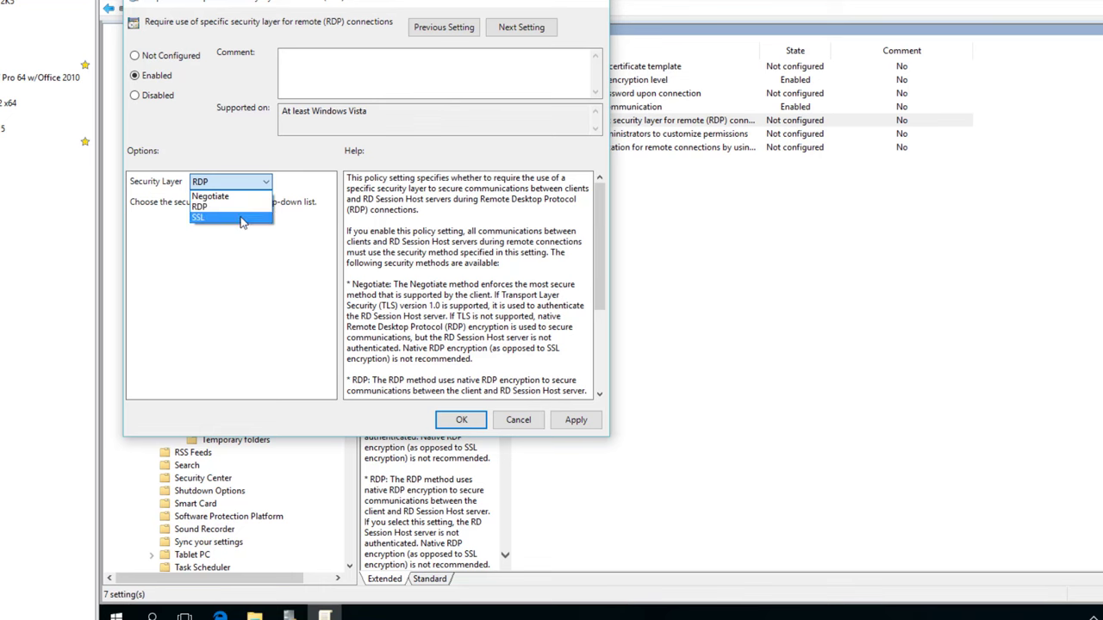
pyautogui.click(245, 217)
pyautogui.click(462, 420)
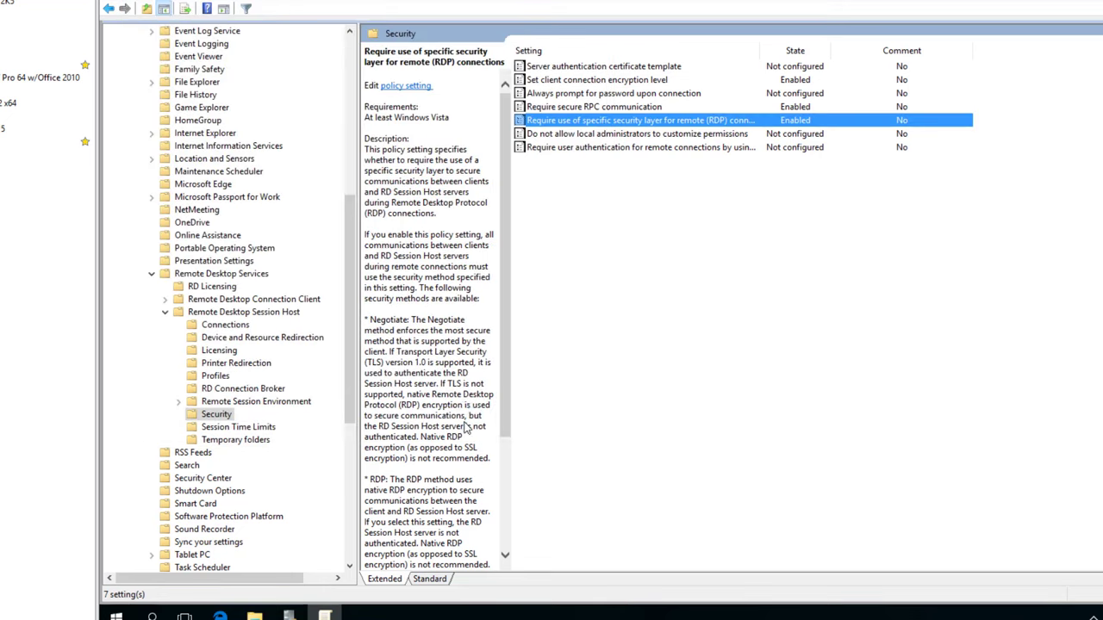
# Enable the Network Level Authentication requirement for remote connections.
pyautogui.press('Down')
pyautogui.press('Down')
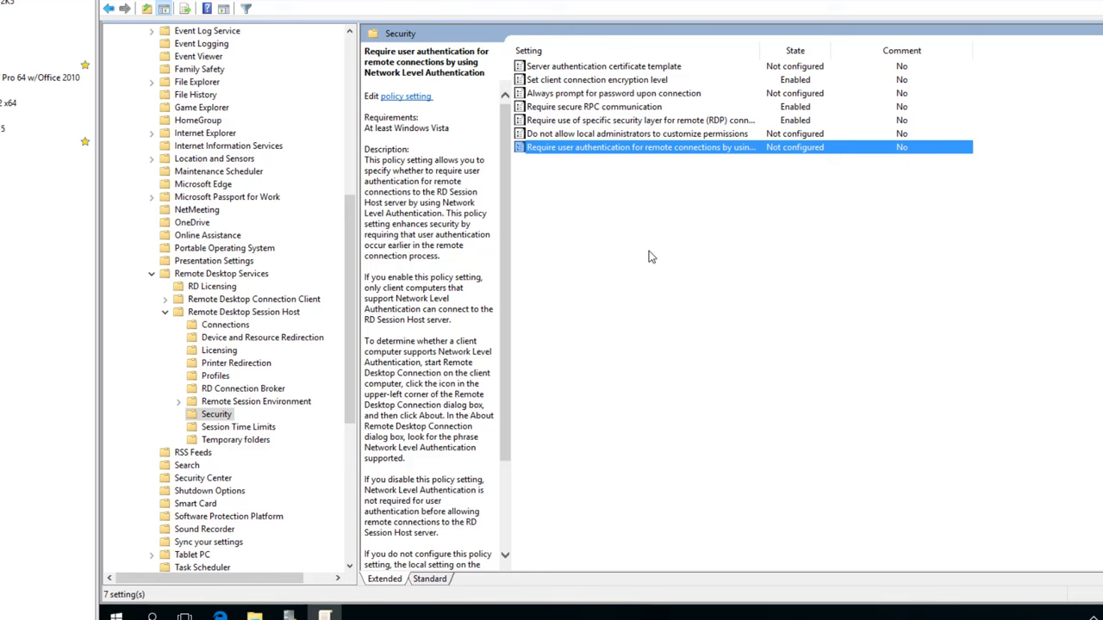
pyautogui.doubleClick(565, 148)
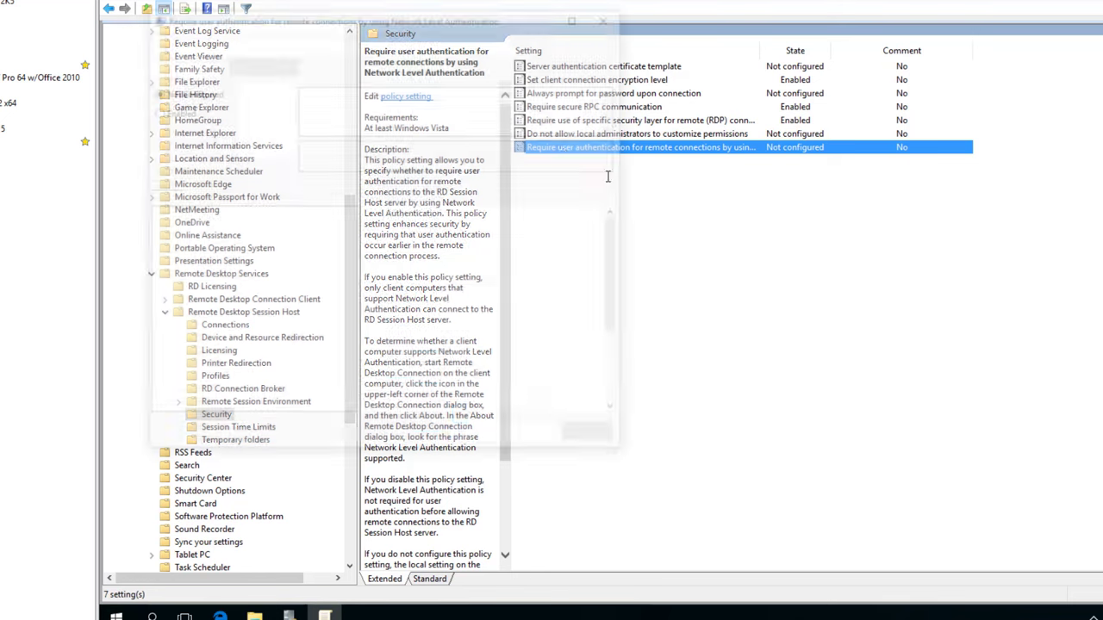
pyautogui.click(173, 111)
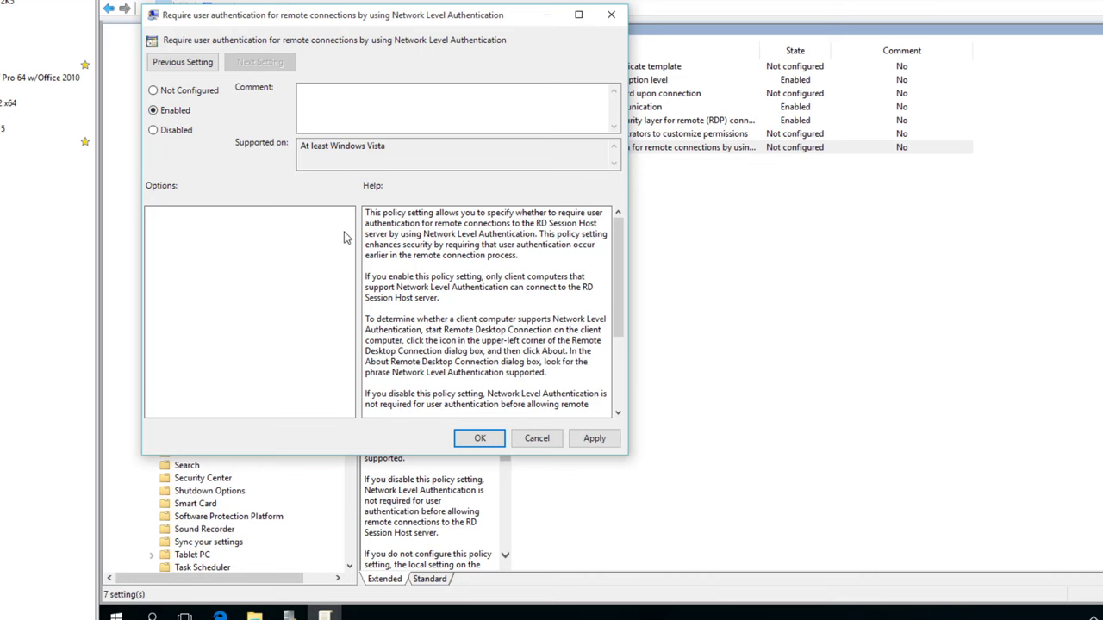
pyautogui.click(479, 438)
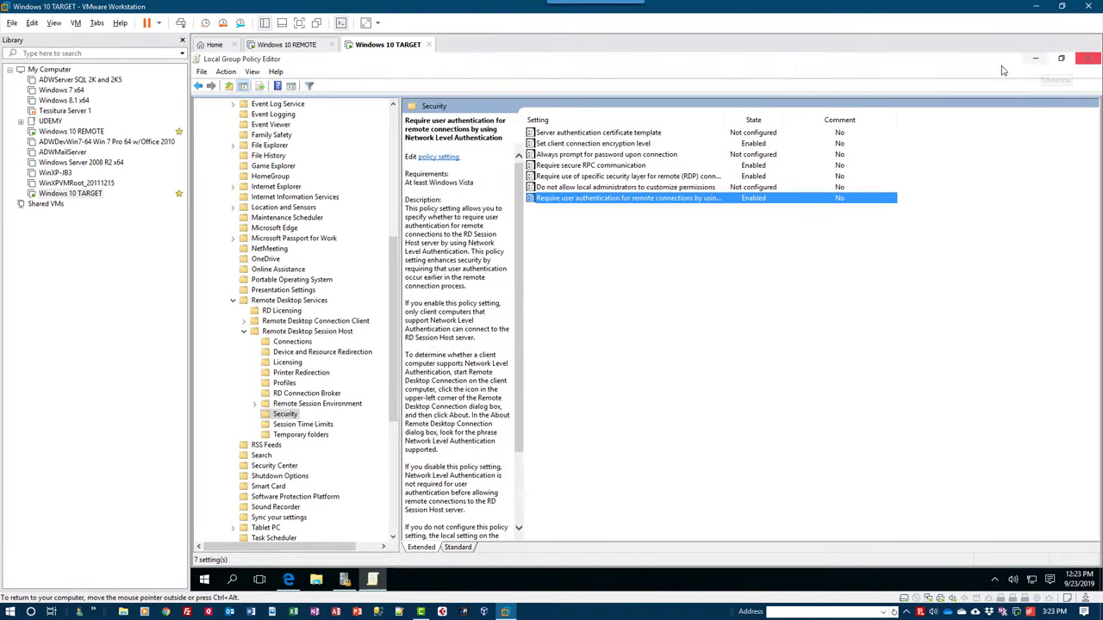
# Close the Local Group Policy Editor and Local Security Policy windows.
pyautogui.doubleClick(989, 62)
pyautogui.click(711, 151)
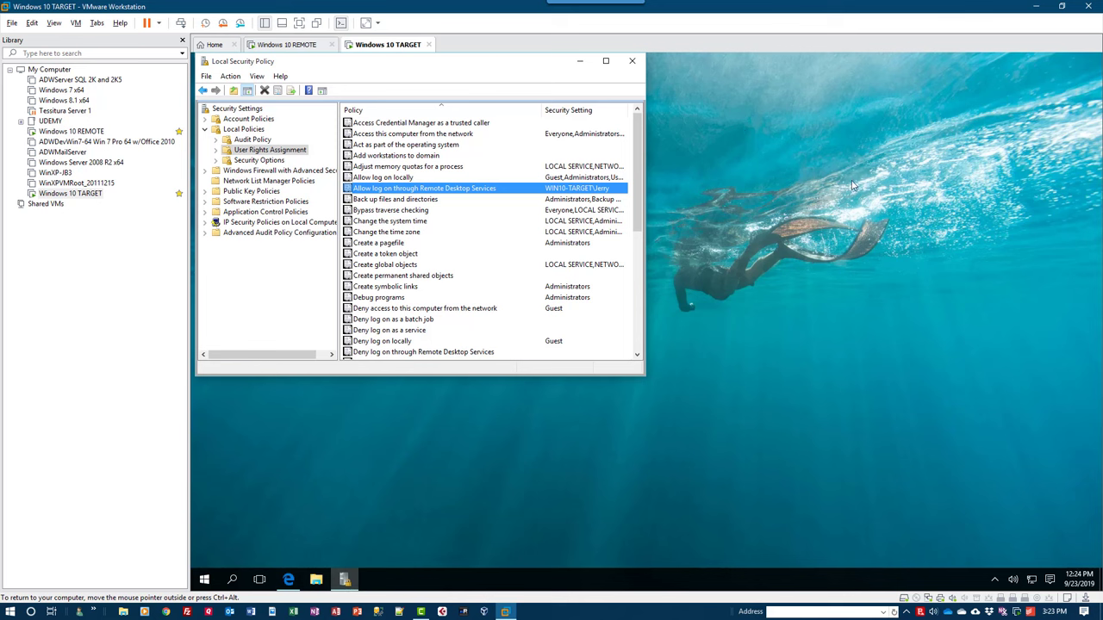
pyautogui.click(634, 63)
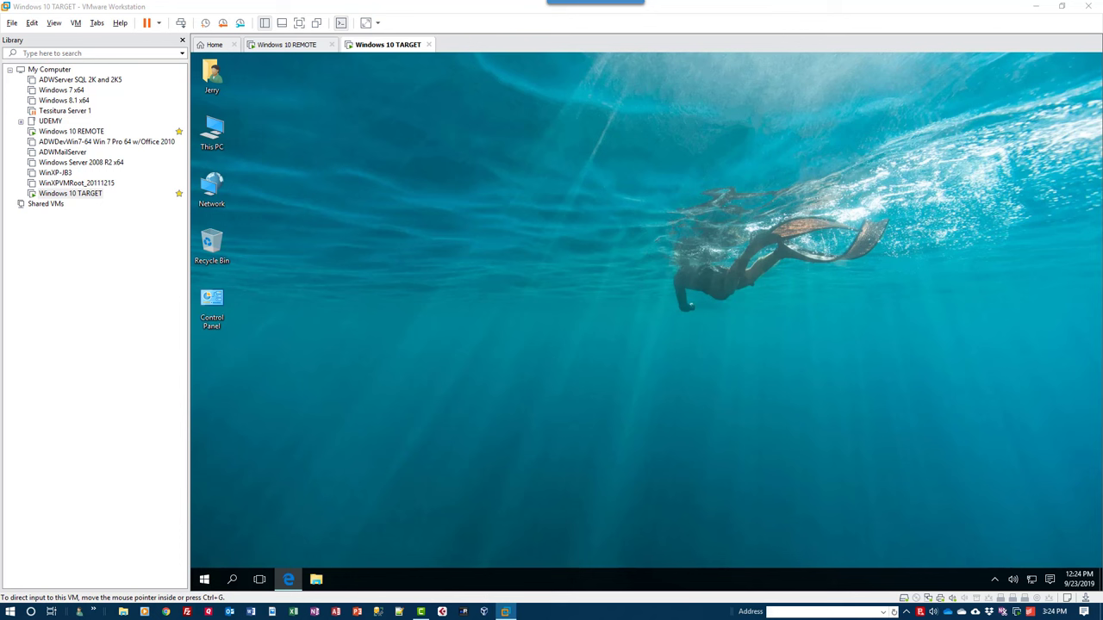
pyautogui.click(363, 483)
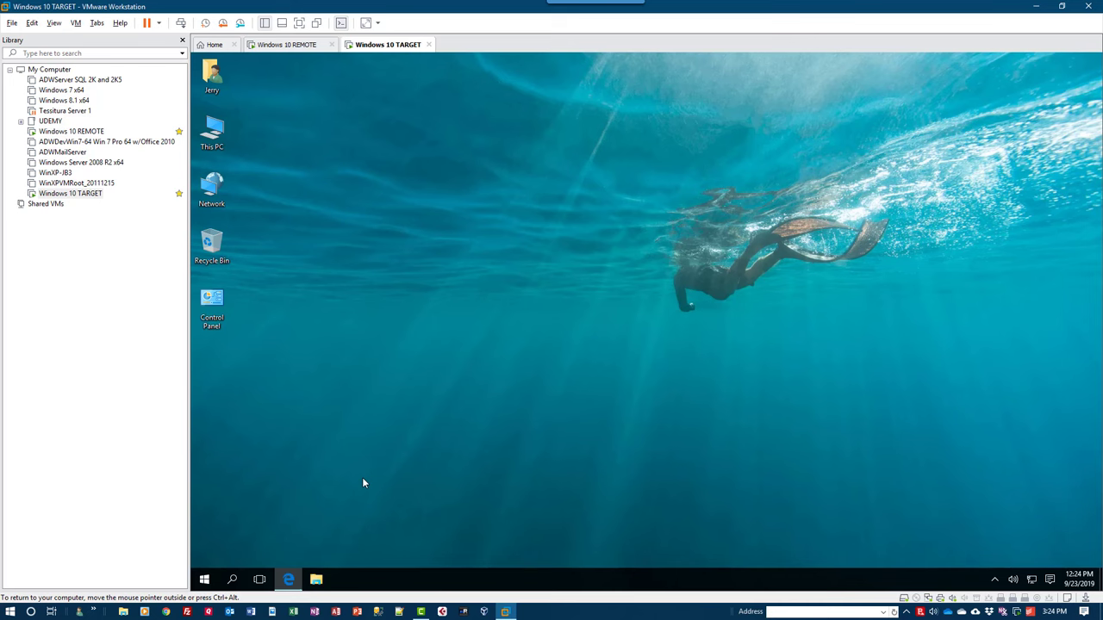
# Launch Registry Editor via regedit and approve its permission prompt.
pyautogui.press('super+r')
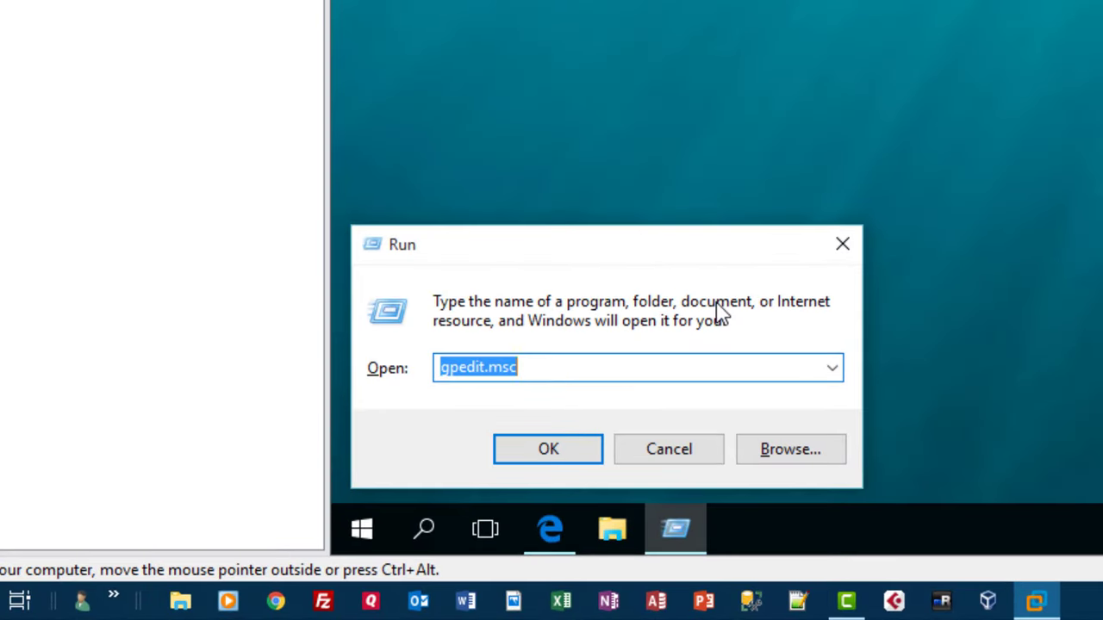
pyautogui.write('regedit')
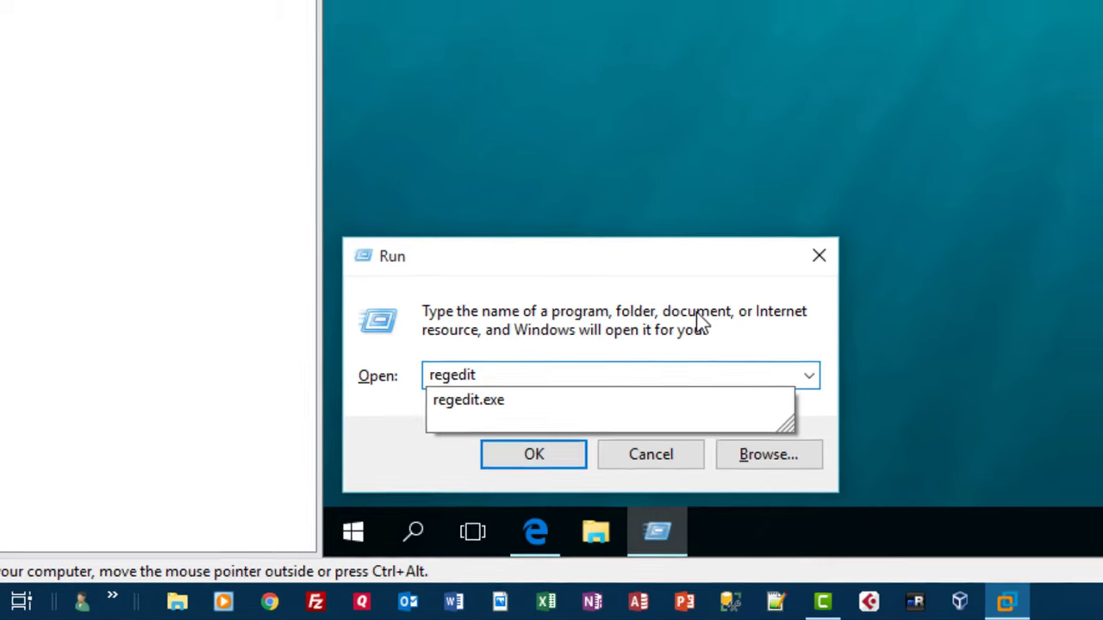
pyautogui.press('Return')
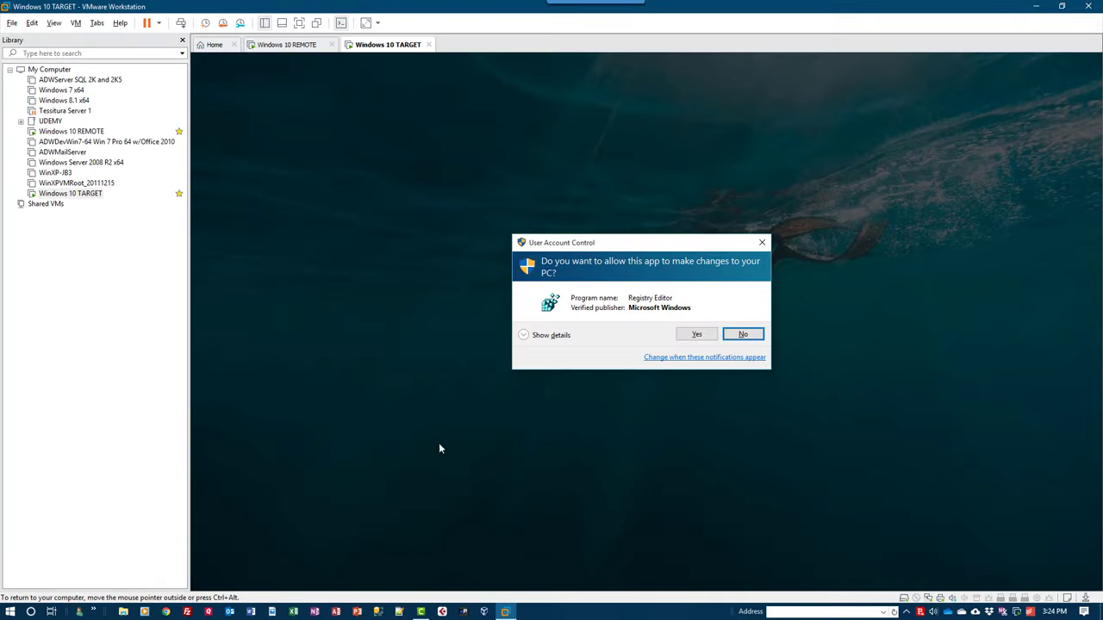
pyautogui.click(696, 334)
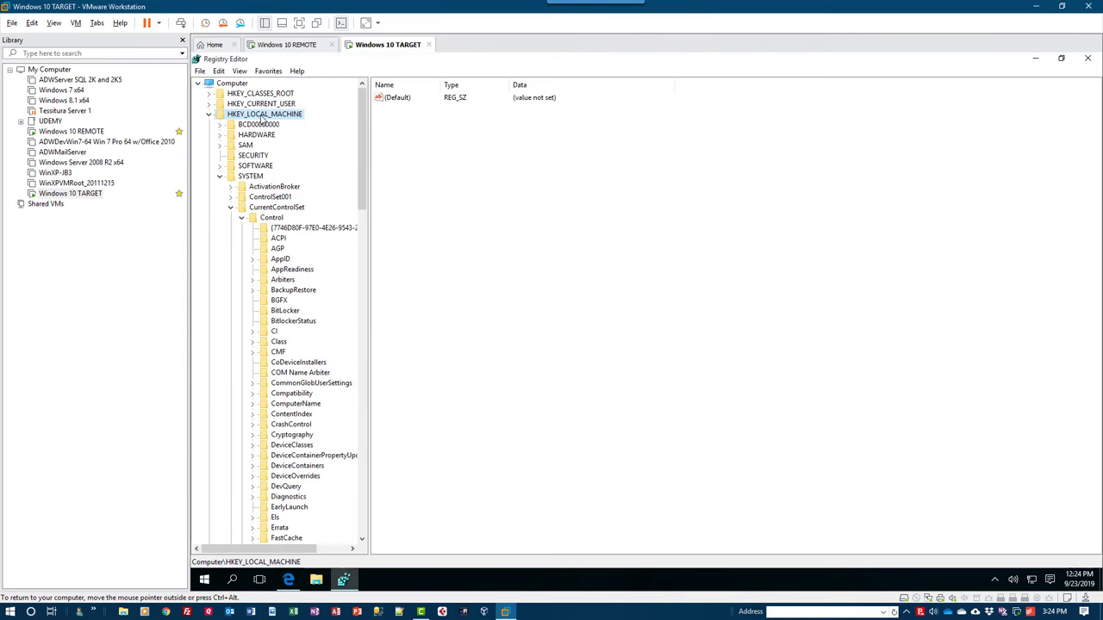
# Navigate SYSTEM > CurrentControlSet > Control > Terminal Server > WinStations > RDP-Tcp and select PortNumber.
pyautogui.click(250, 176)
pyautogui.click(271, 208)
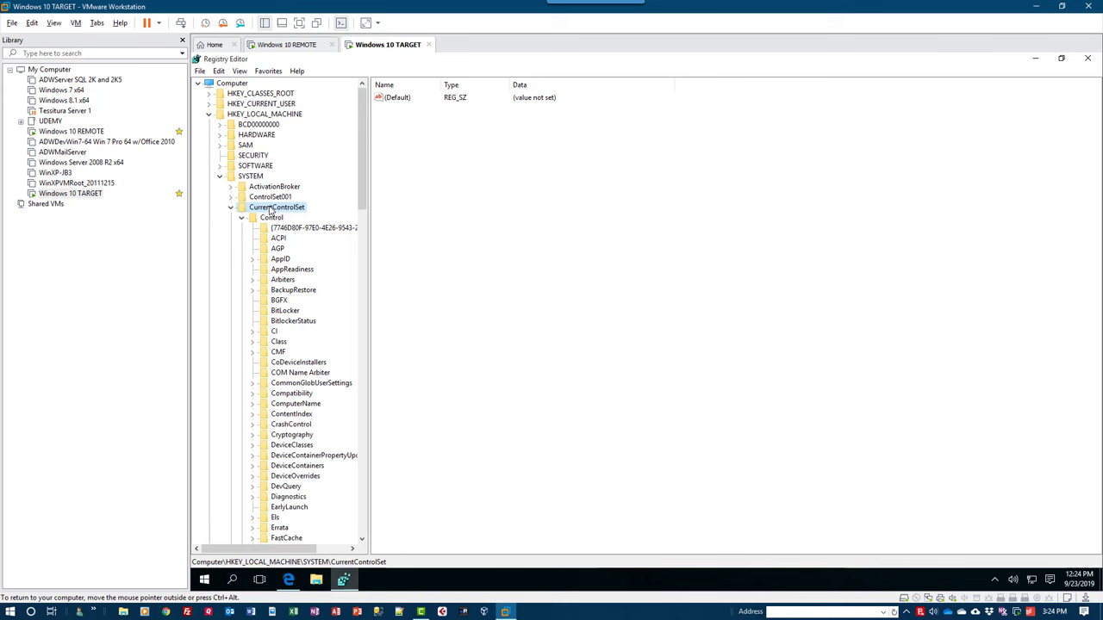
pyautogui.click(272, 218)
pyautogui.scroll(-15, 276, 327)
pyautogui.click(278, 353)
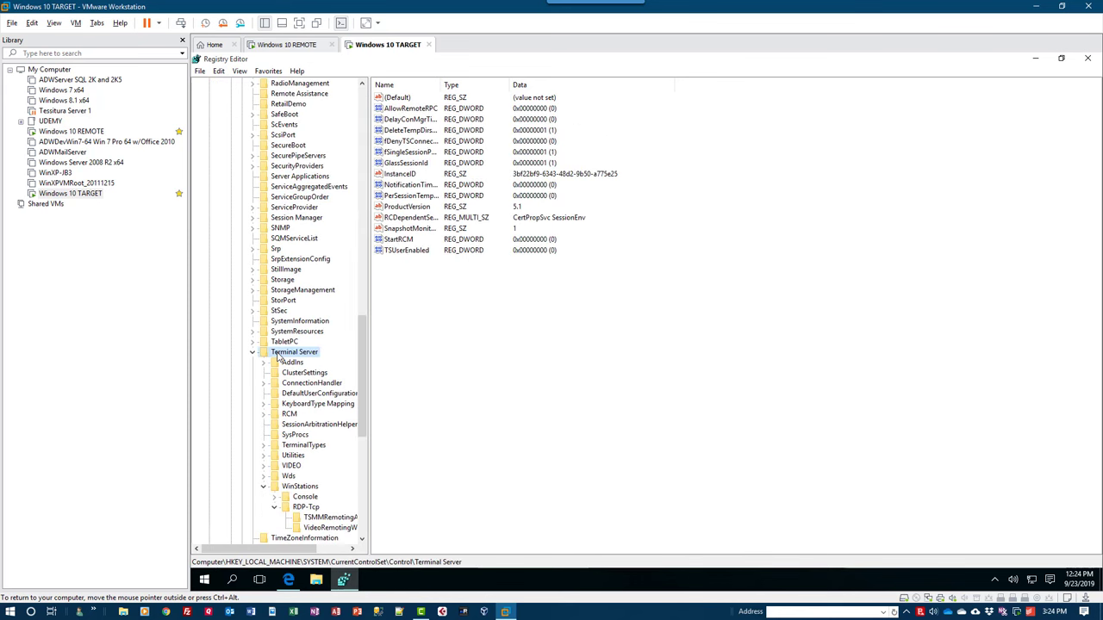
pyautogui.scroll(-3, 285, 379)
pyautogui.click(297, 394)
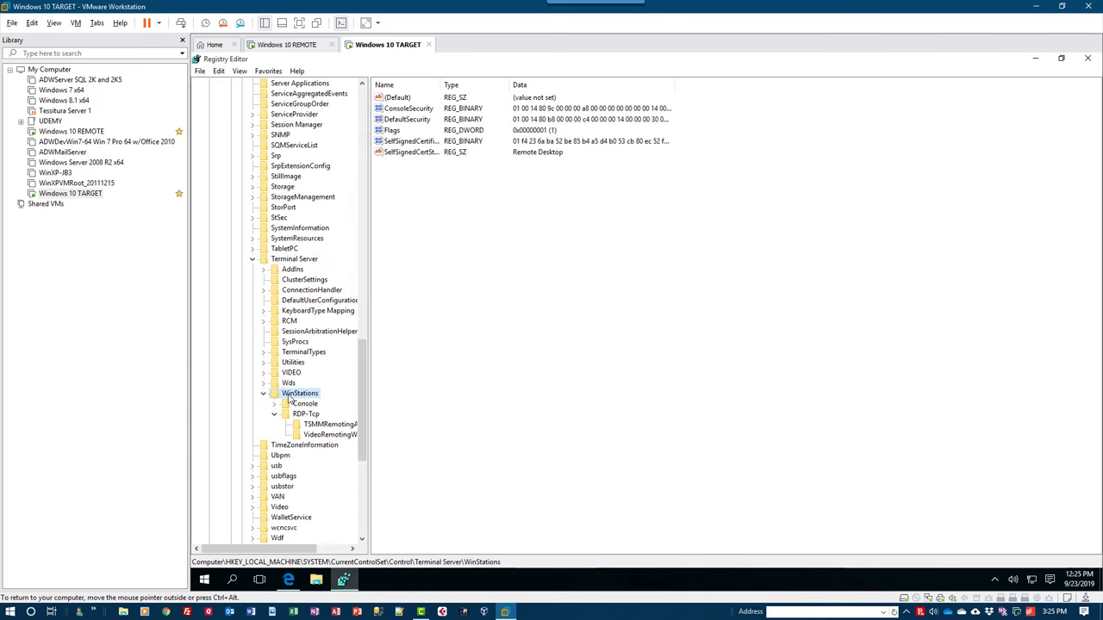
pyautogui.scroll(-2, 291, 401)
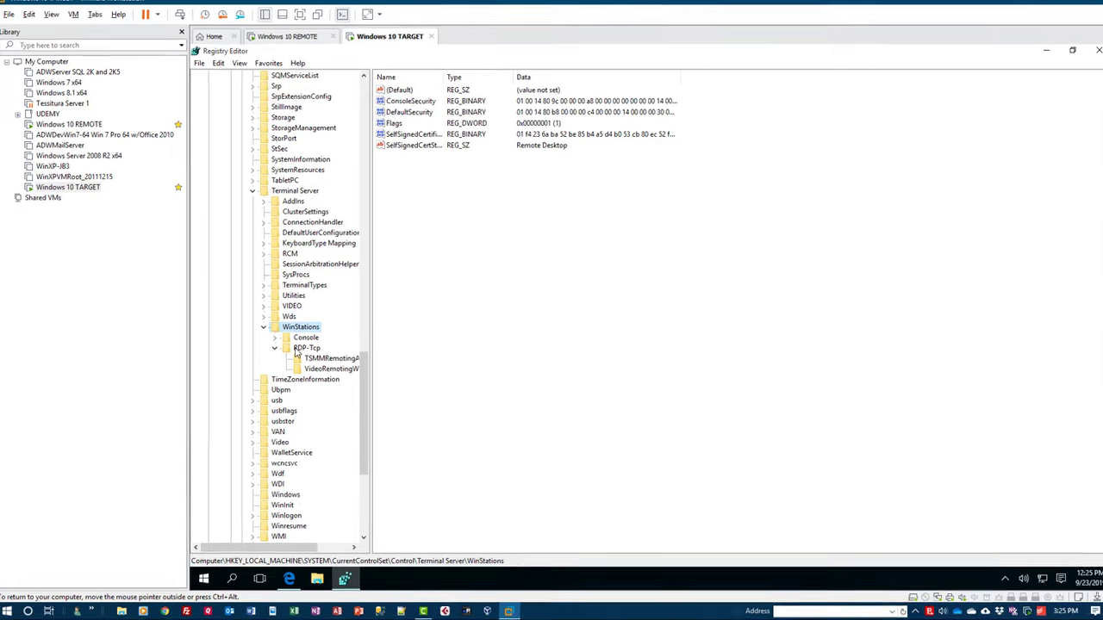
pyautogui.click(297, 349)
pyautogui.scroll(-5, 603, 301)
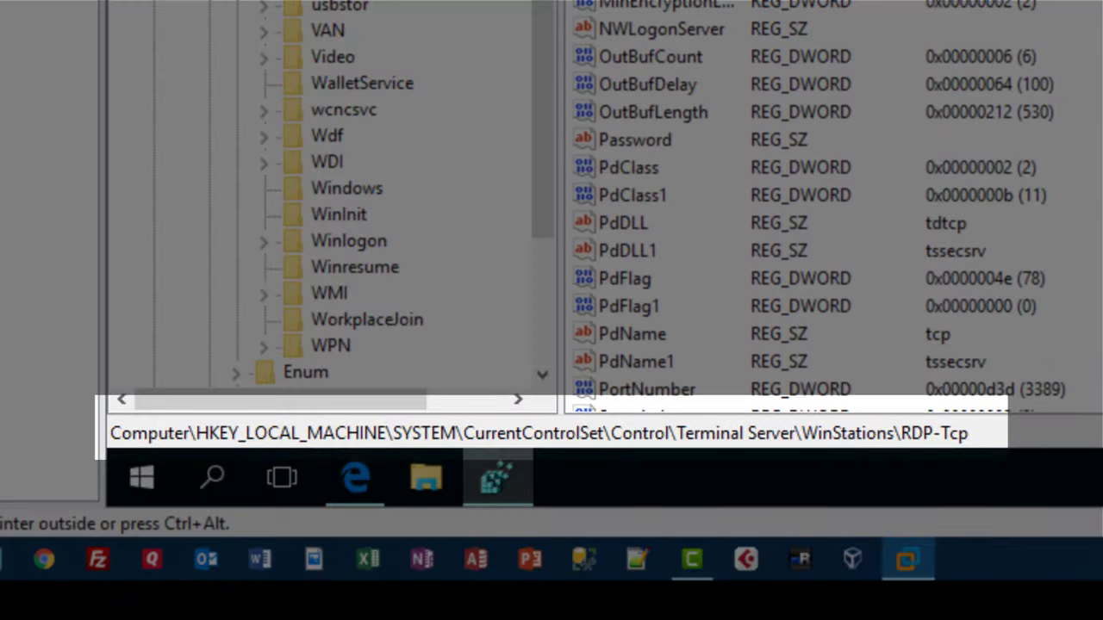
pyautogui.scroll(-3, 655, 259)
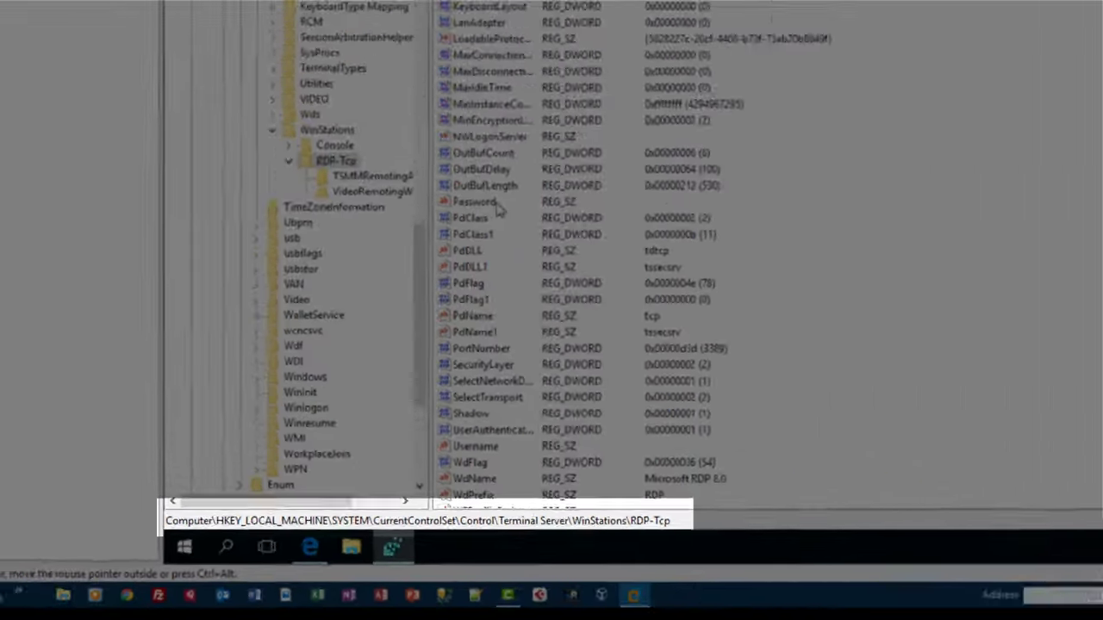
pyautogui.click(475, 349)
# Change PortNumber in Decimal from 3389 to 23456.
pyautogui.doubleClick(476, 350)
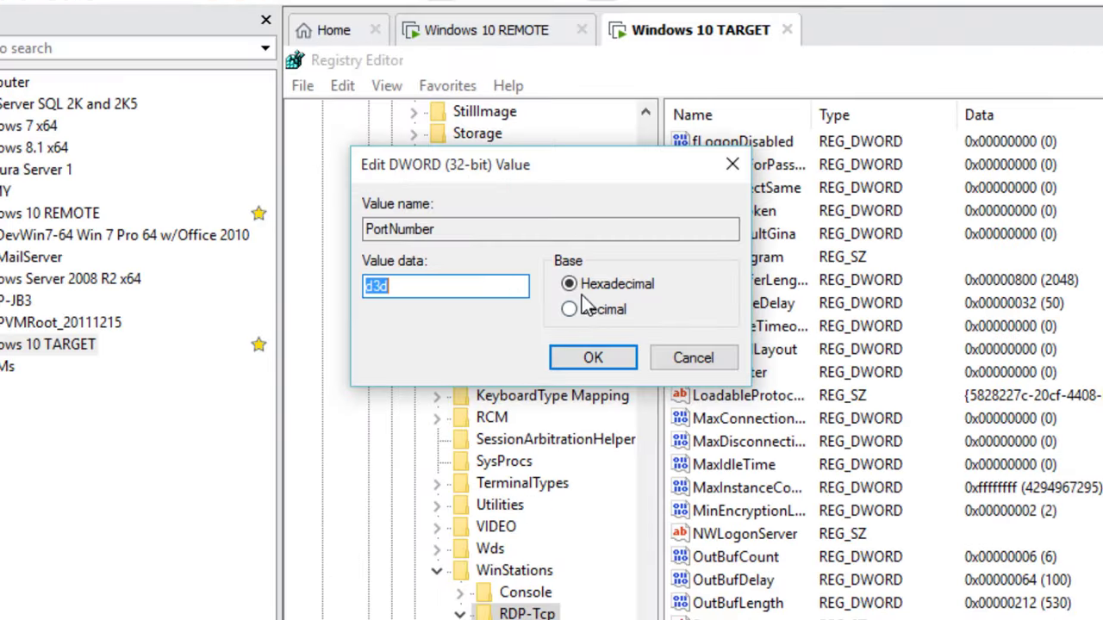
pyautogui.click(325, 176)
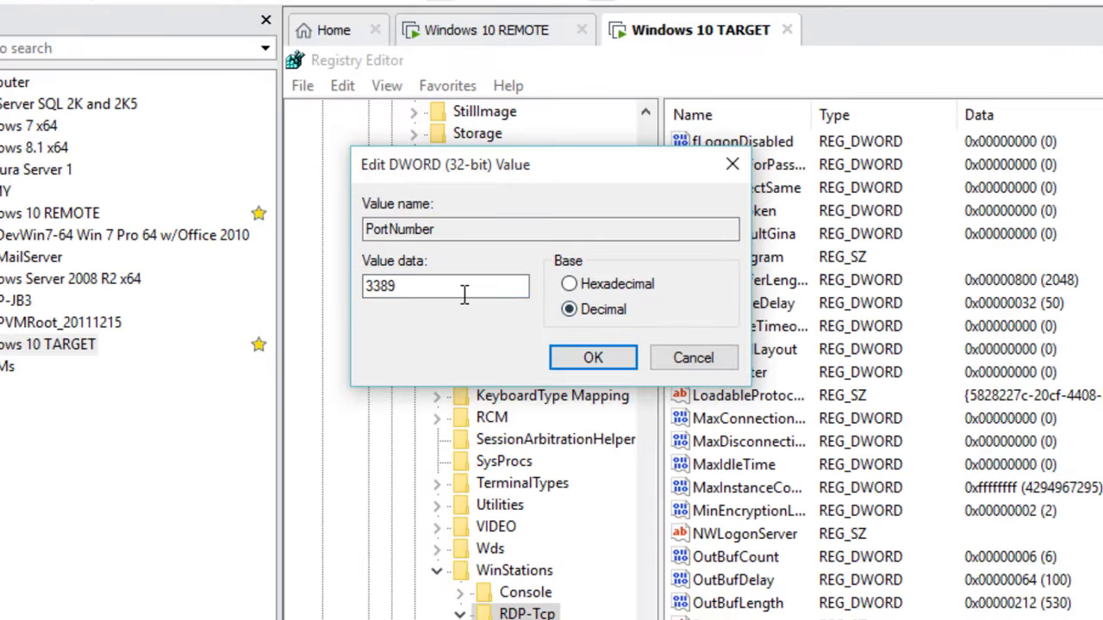
pyautogui.moveTo(456, 287); pyautogui.dragTo(327, 301)
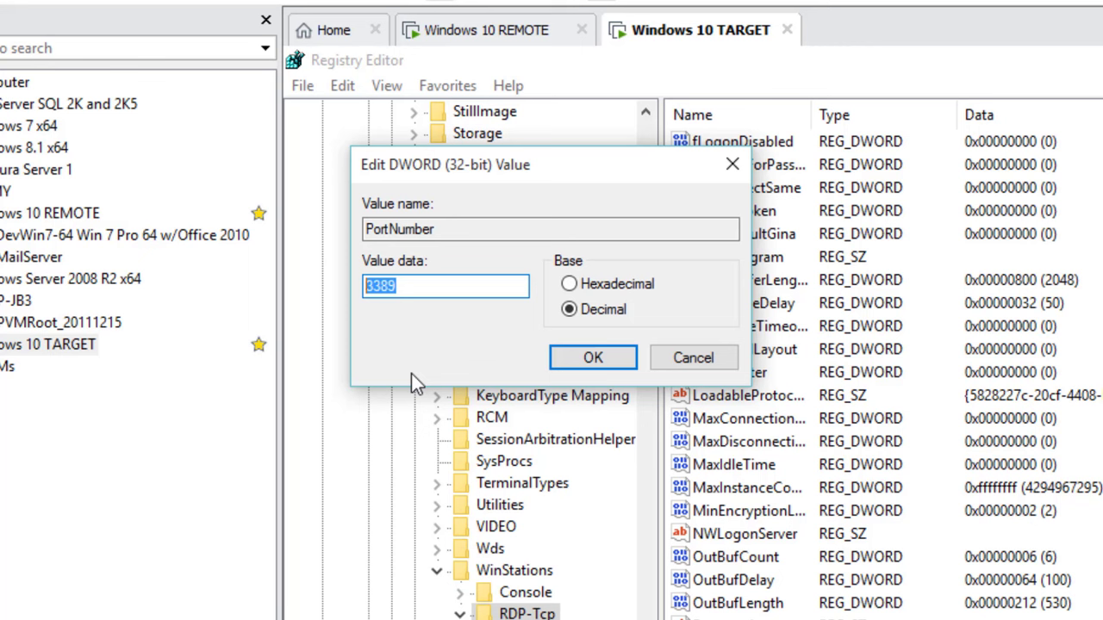
pyautogui.write('23456')
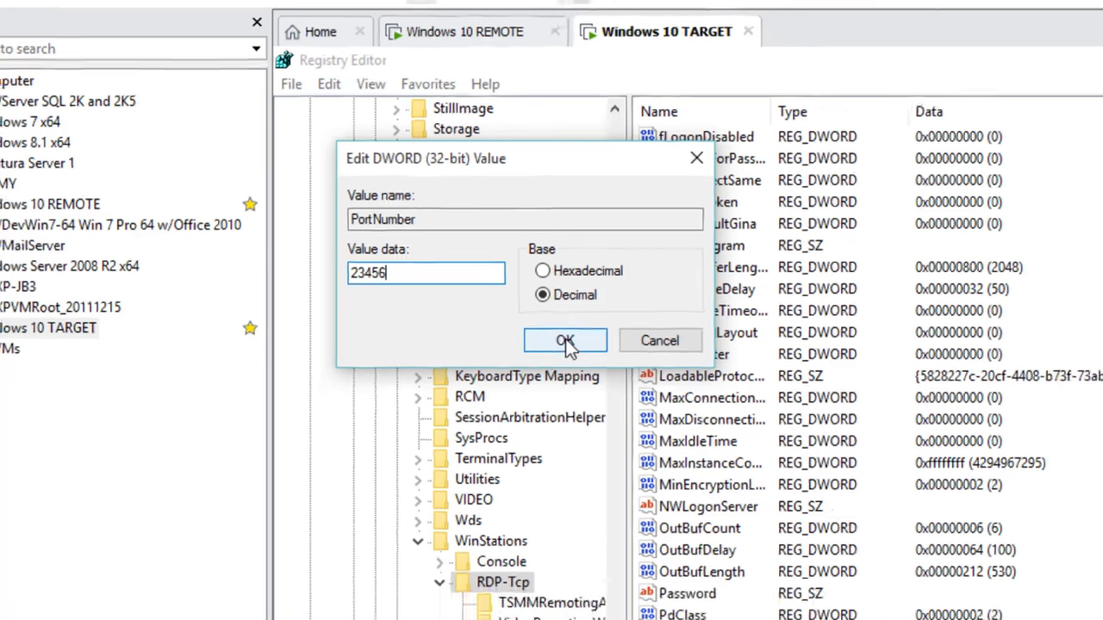
pyautogui.click(592, 360)
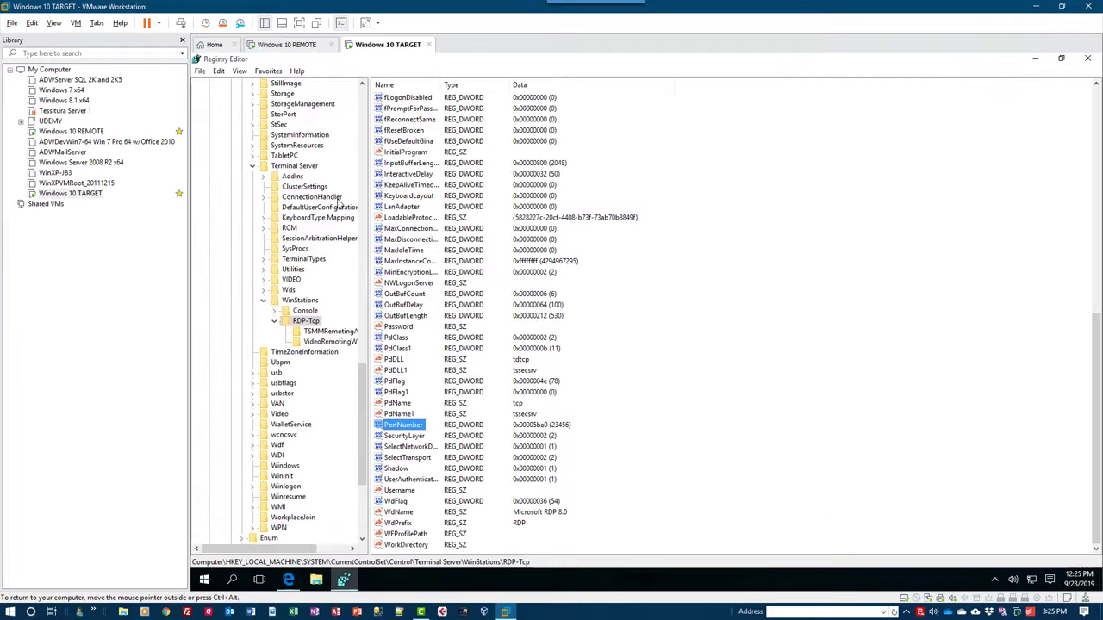
# Close Registry Editor and open the Start menu search in the TARGET VM.
pyautogui.click(1087, 60)
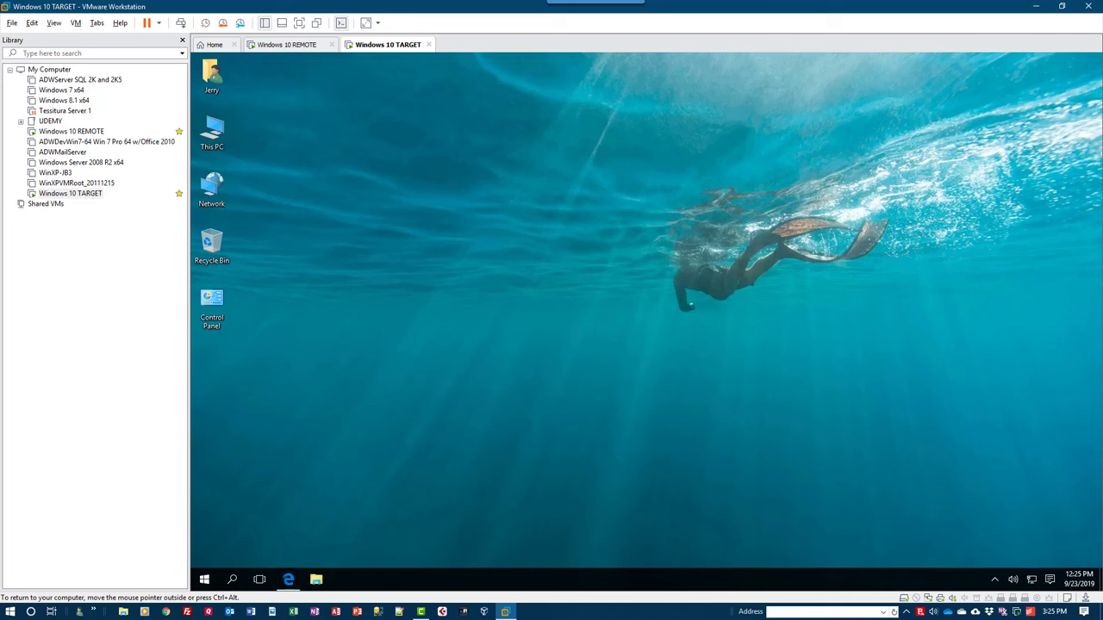
pyautogui.hotkey('ctrl', 'alt')
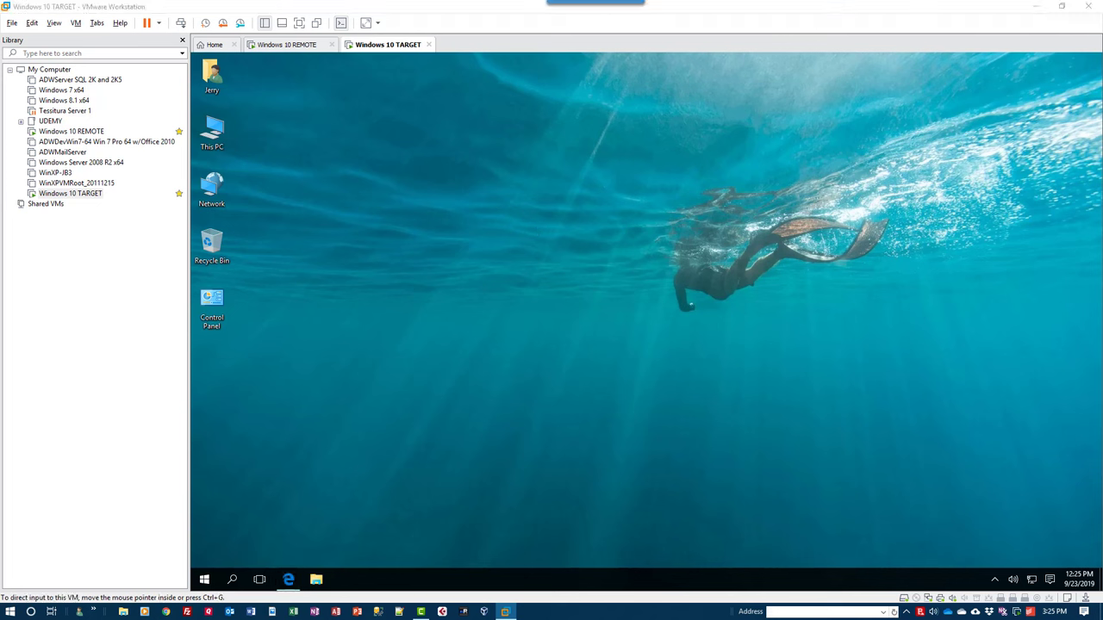
pyautogui.click(204, 583)
pyautogui.click(204, 583)
pyautogui.click(204, 583)
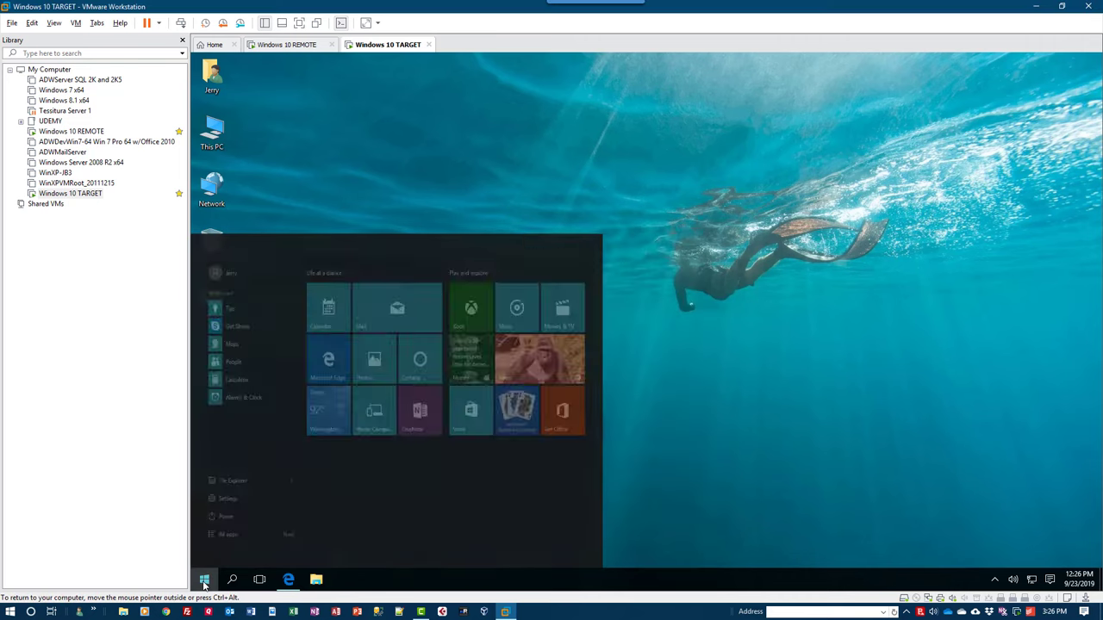
# Search 'windows firewall', open Advanced settings, and start a Port-type New Inbound Rule.
pyautogui.write('windows firewall')
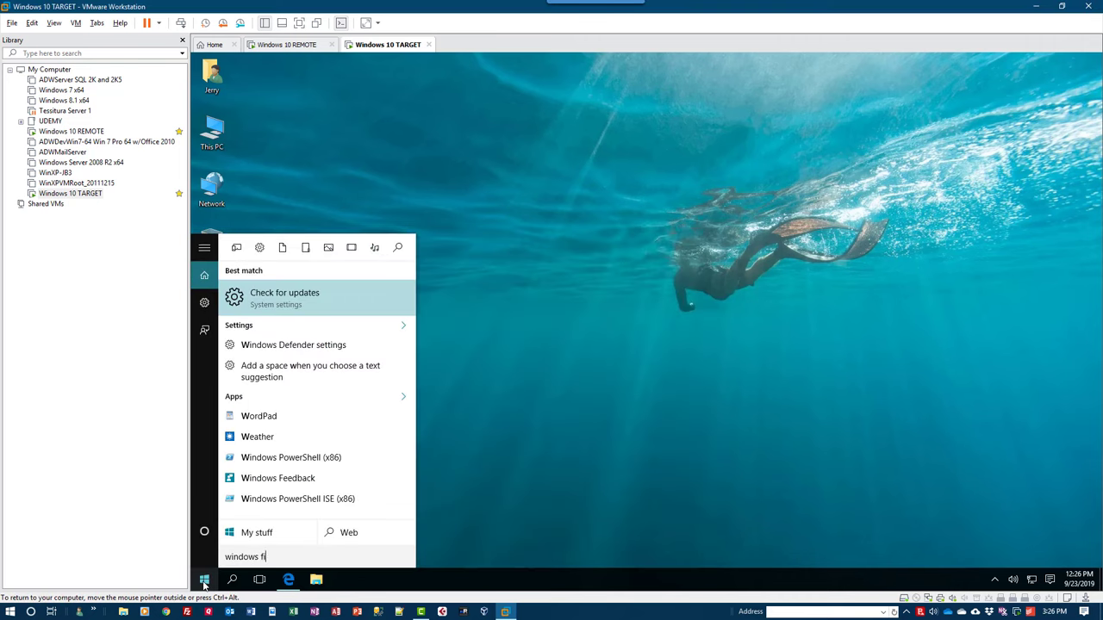
pyautogui.click(289, 298)
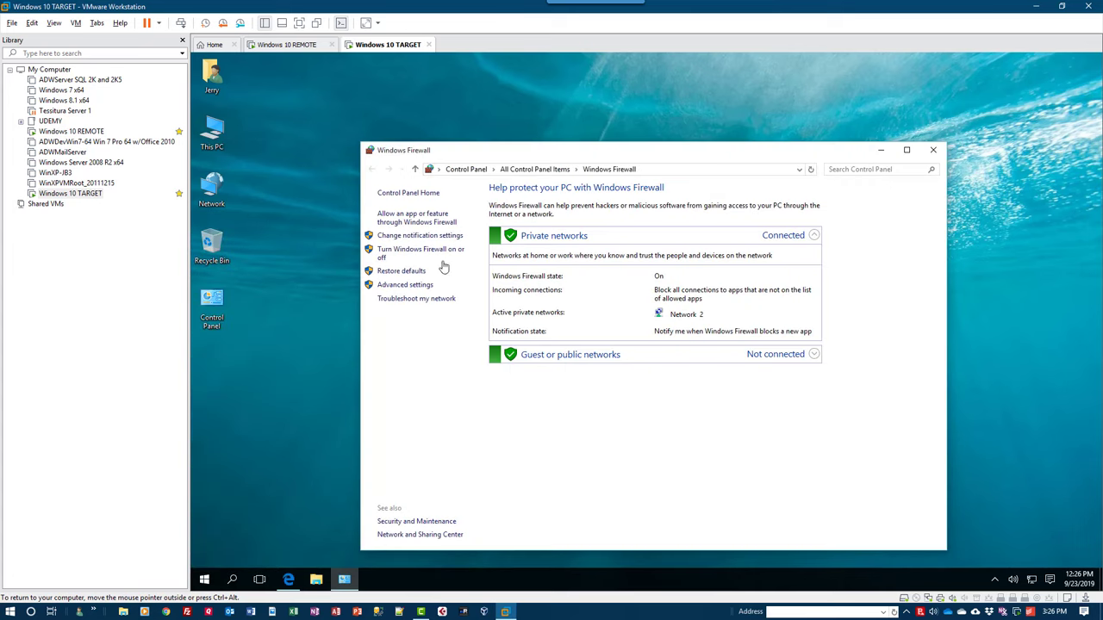
pyautogui.click(396, 286)
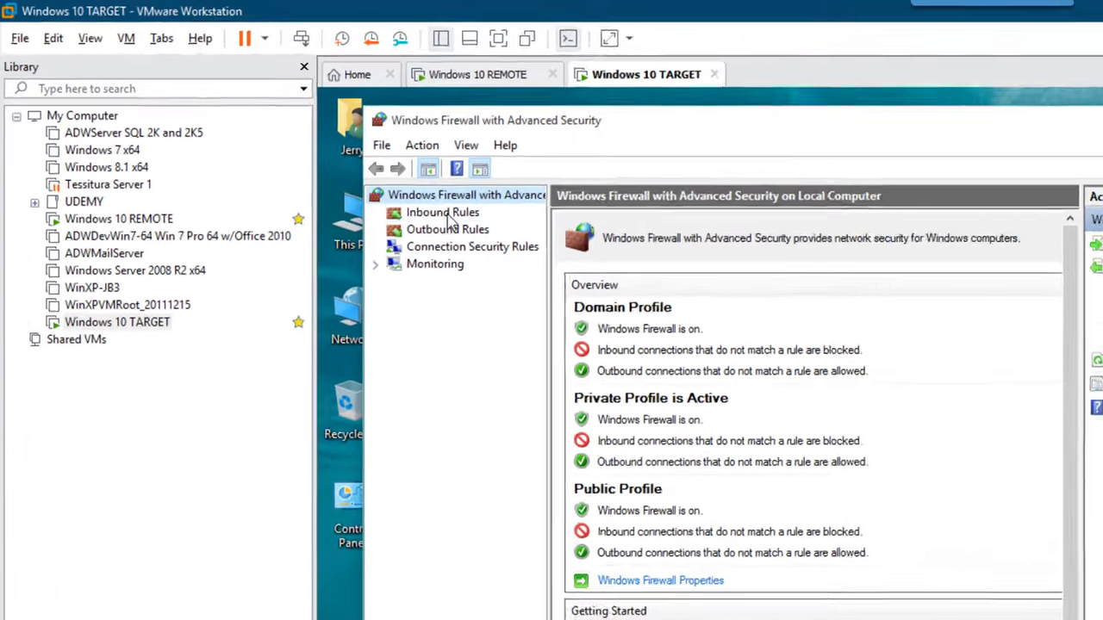
pyautogui.click(292, 140)
pyautogui.rightClick(478, 227)
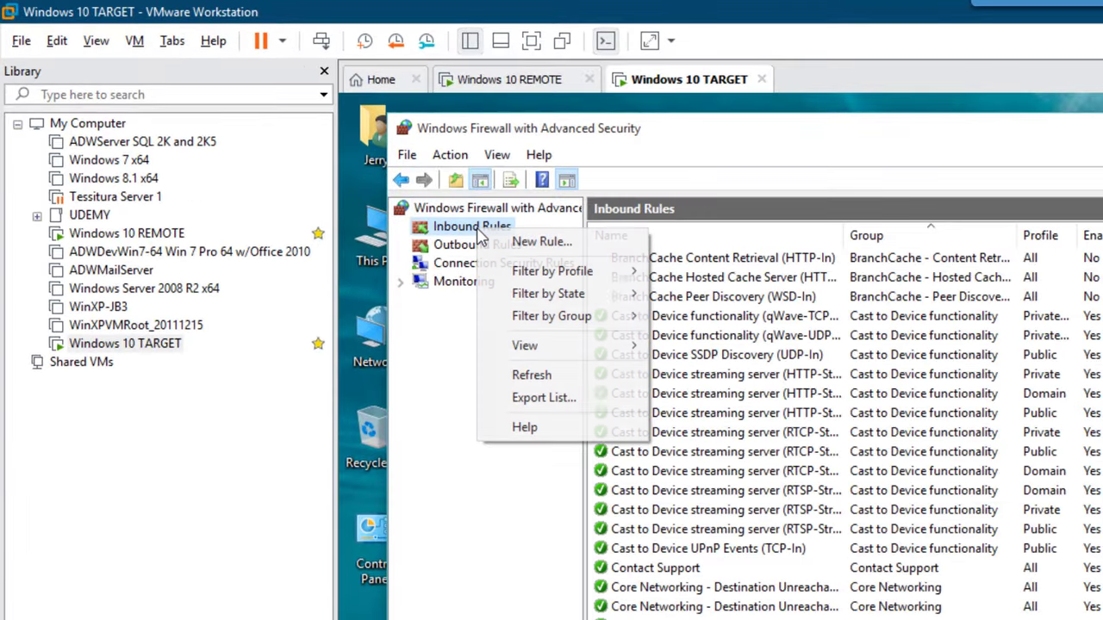
pyautogui.click(519, 246)
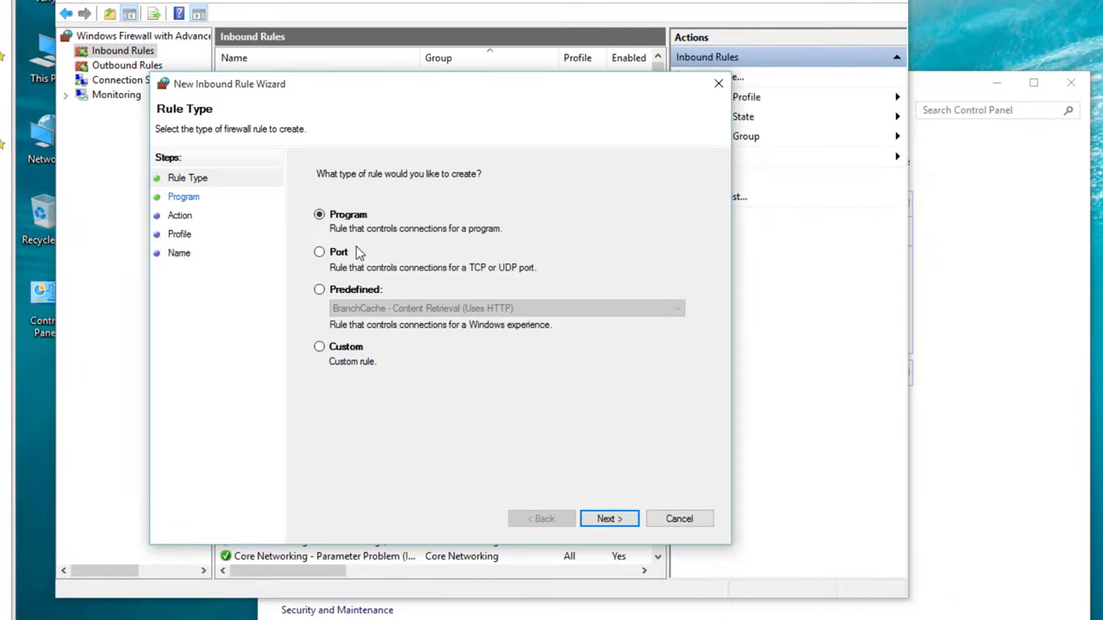
pyautogui.click(354, 252)
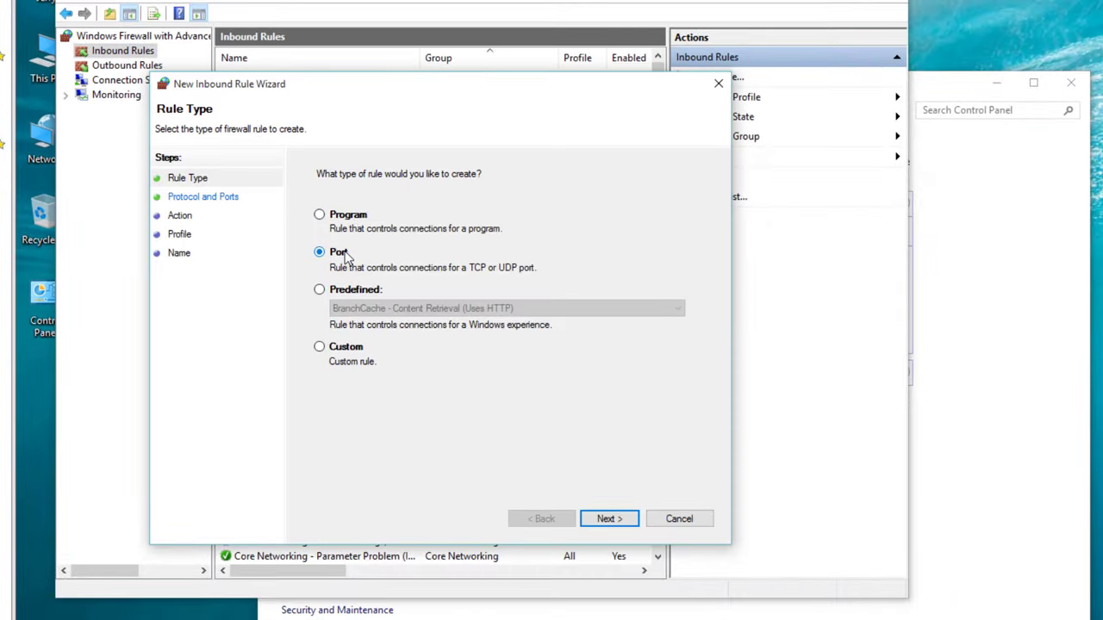
# Create inbound rule 'Custom RDP Port' allowing TCP port 23456 on Domain and Private profiles only.
pyautogui.click(608, 518)
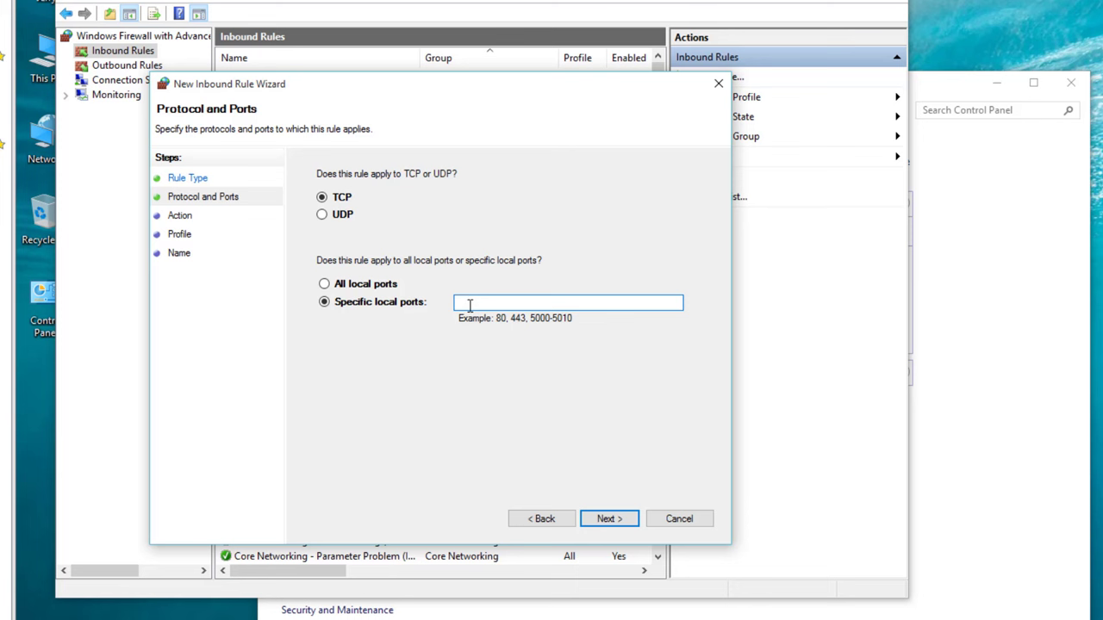
pyautogui.write('23456')
pyautogui.click(619, 521)
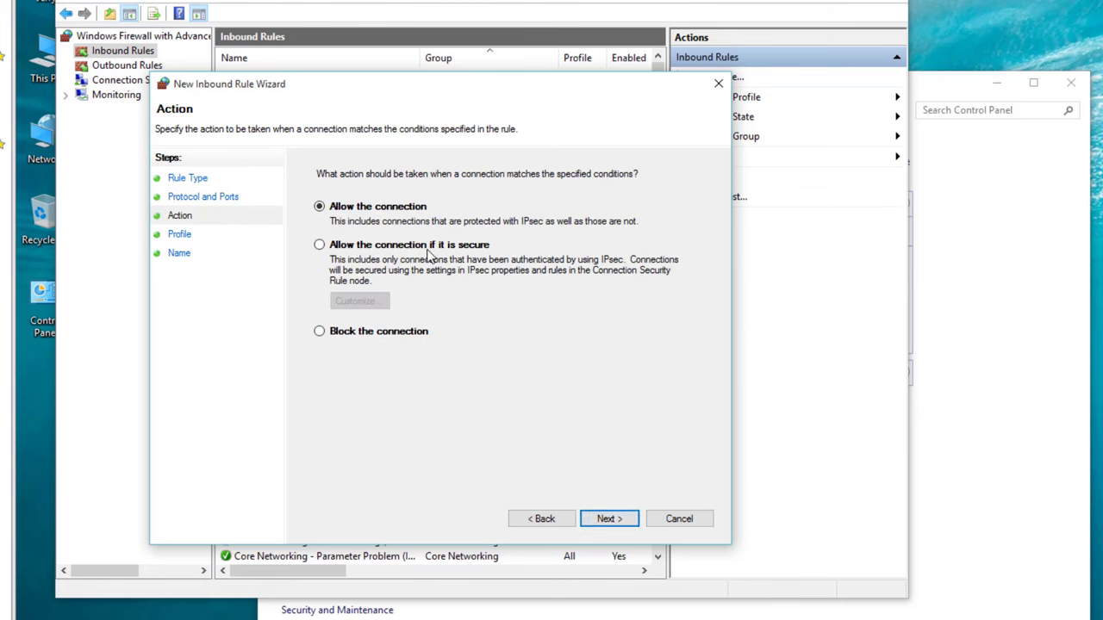
pyautogui.click(605, 519)
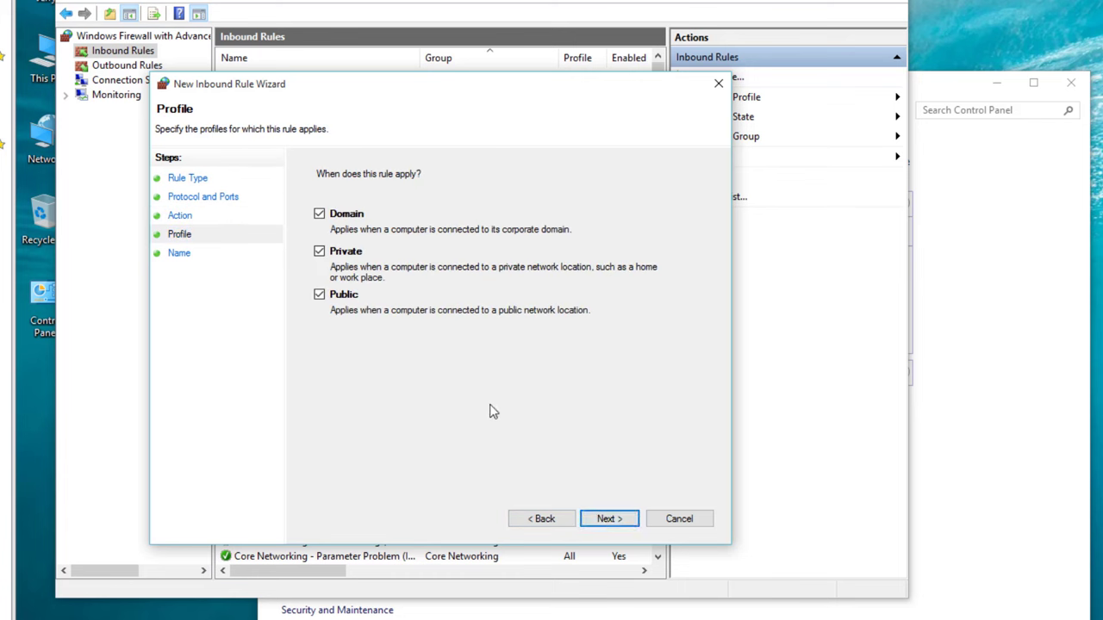
pyautogui.click(338, 295)
pyautogui.click(586, 517)
pyautogui.write('Custom RDP P')
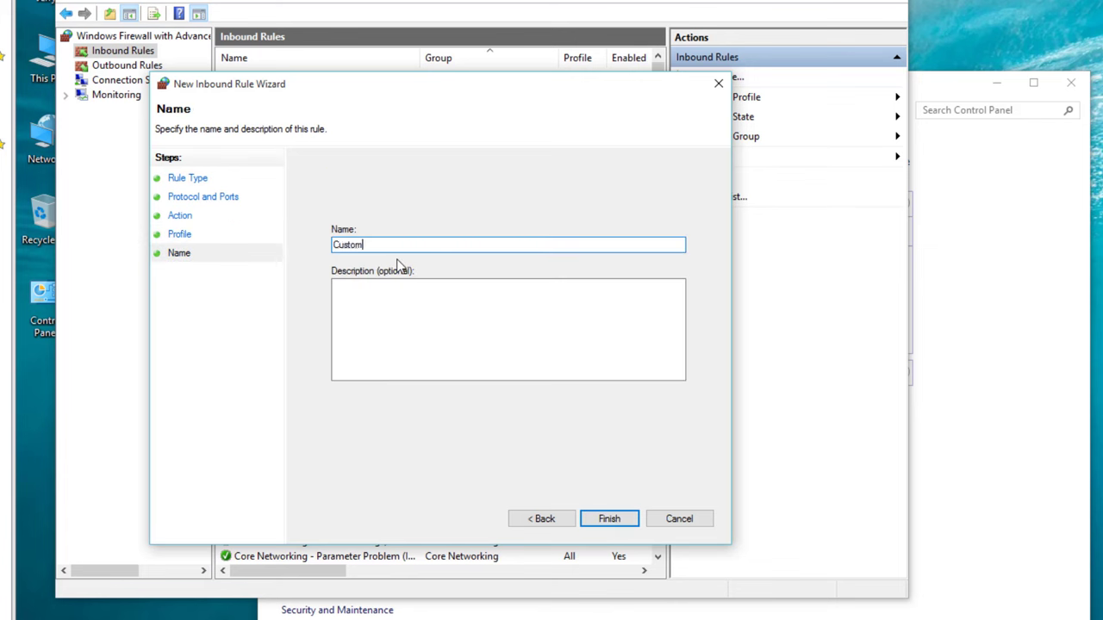
pyautogui.write('ort')
pyautogui.click(610, 519)
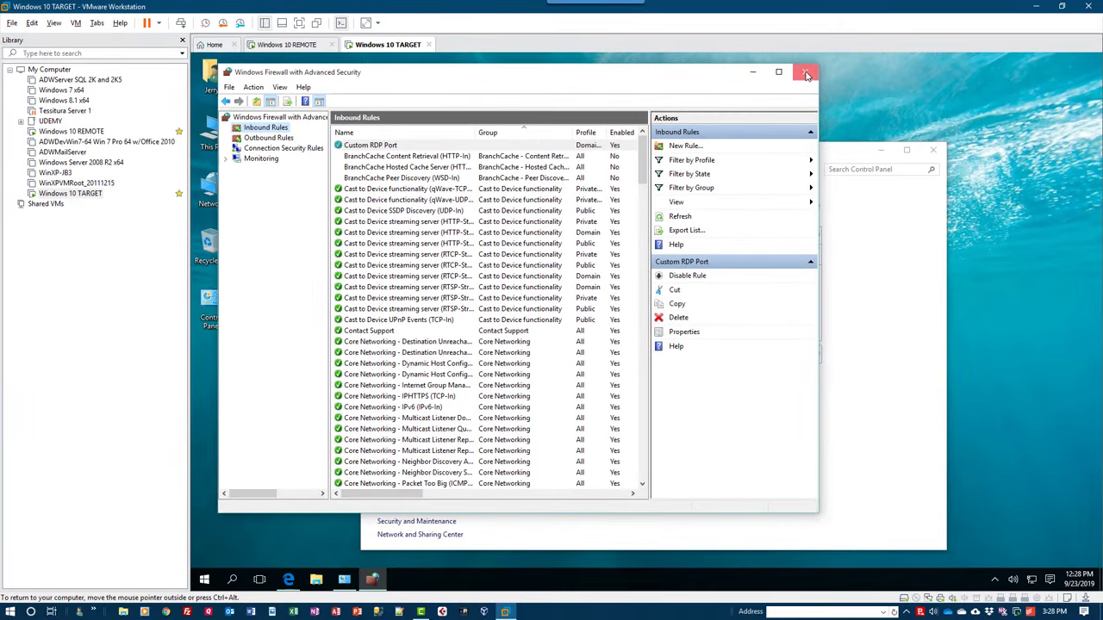
# Close the firewall windows, restart the TARGET VM, and switch to the Windows 10 REMOTE VM.
pyautogui.click(806, 74)
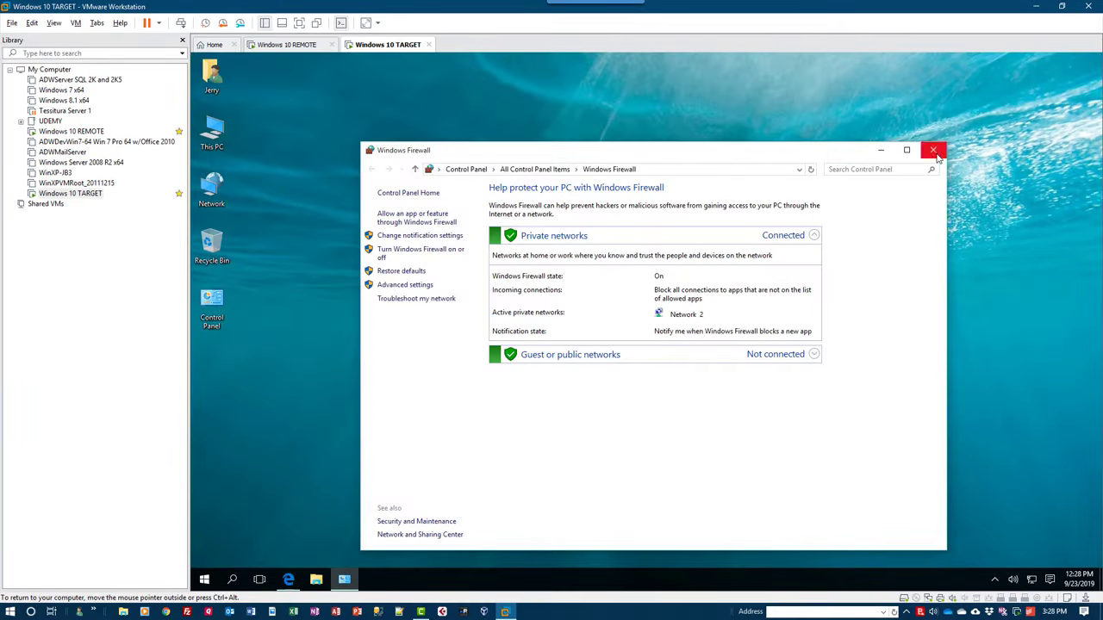
pyautogui.click(932, 149)
pyautogui.click(204, 579)
pyautogui.click(219, 536)
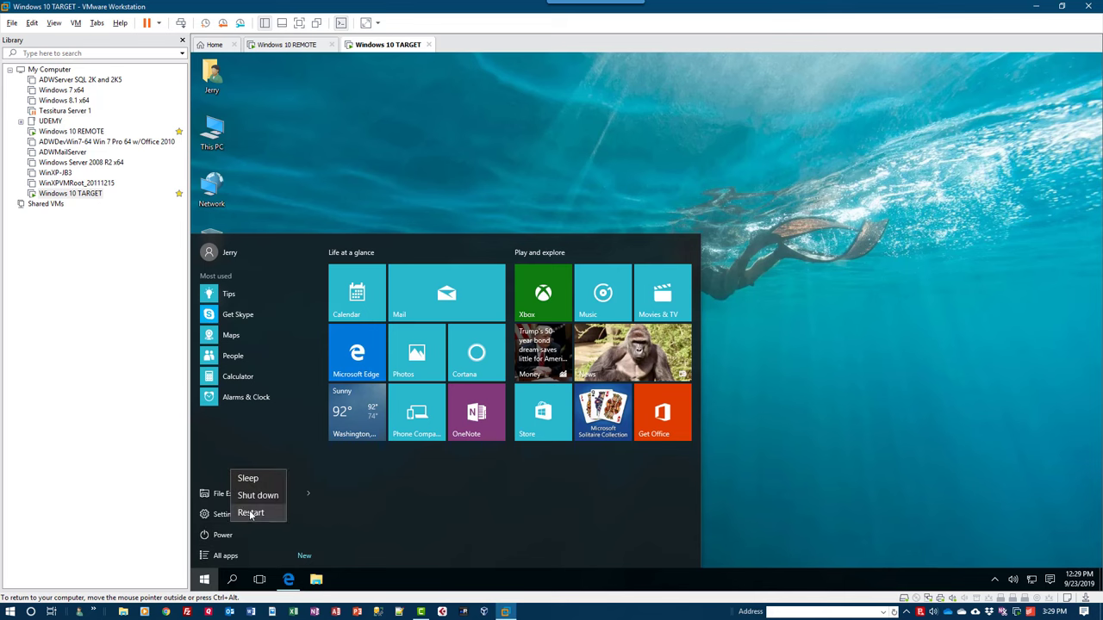
pyautogui.click(249, 512)
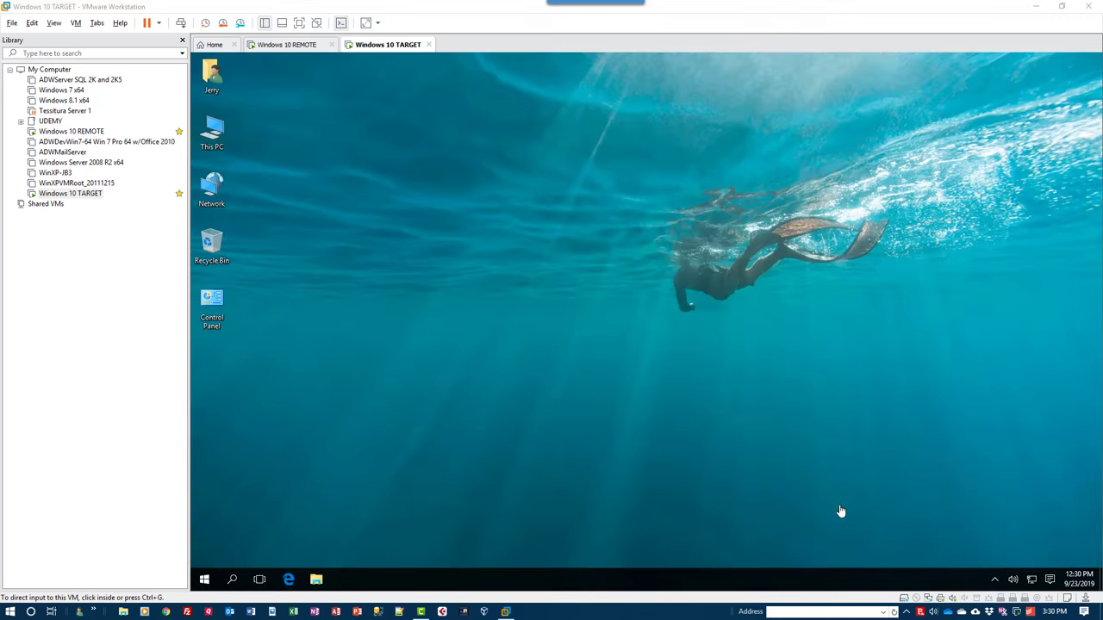
pyautogui.click(294, 46)
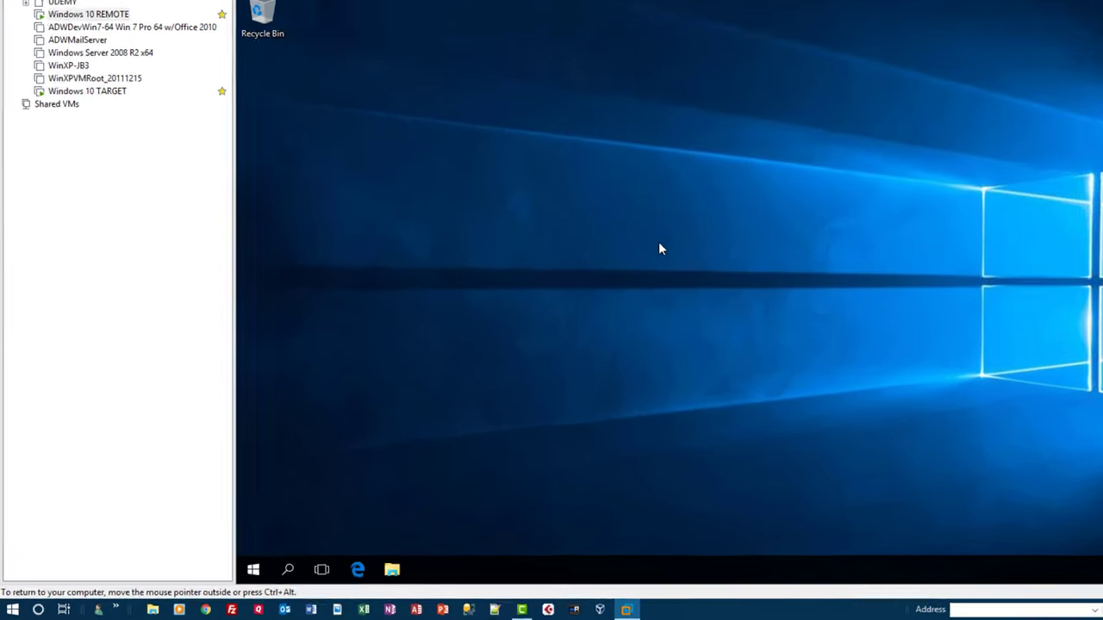
# Launch Remote Desktop Connection with mstsc from the Run dialog.
pyautogui.press('super+r')
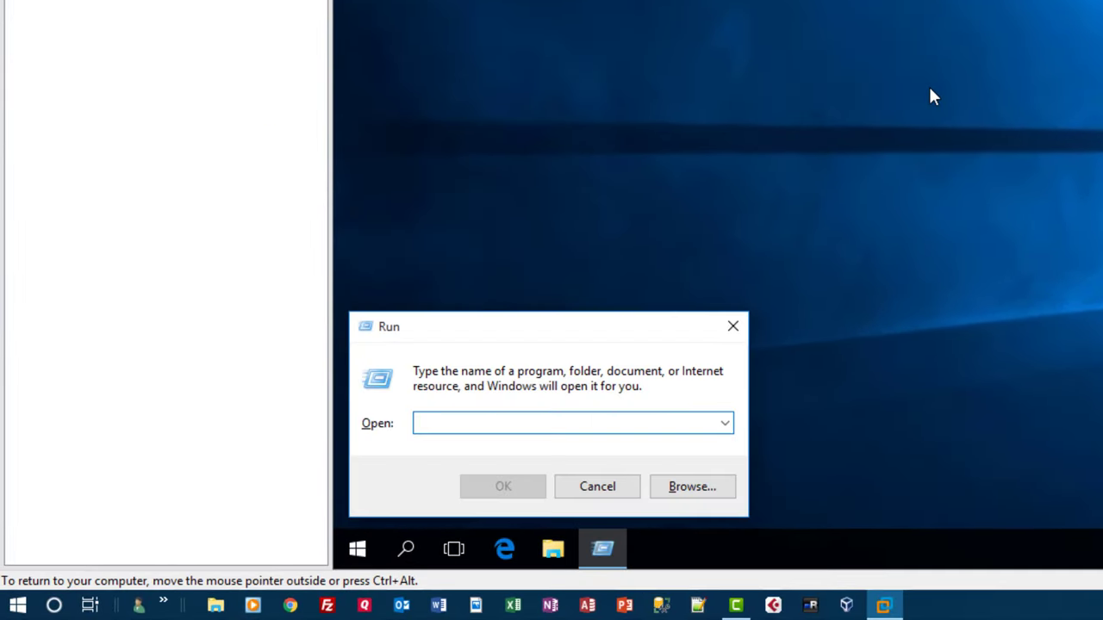
pyautogui.write('mst')
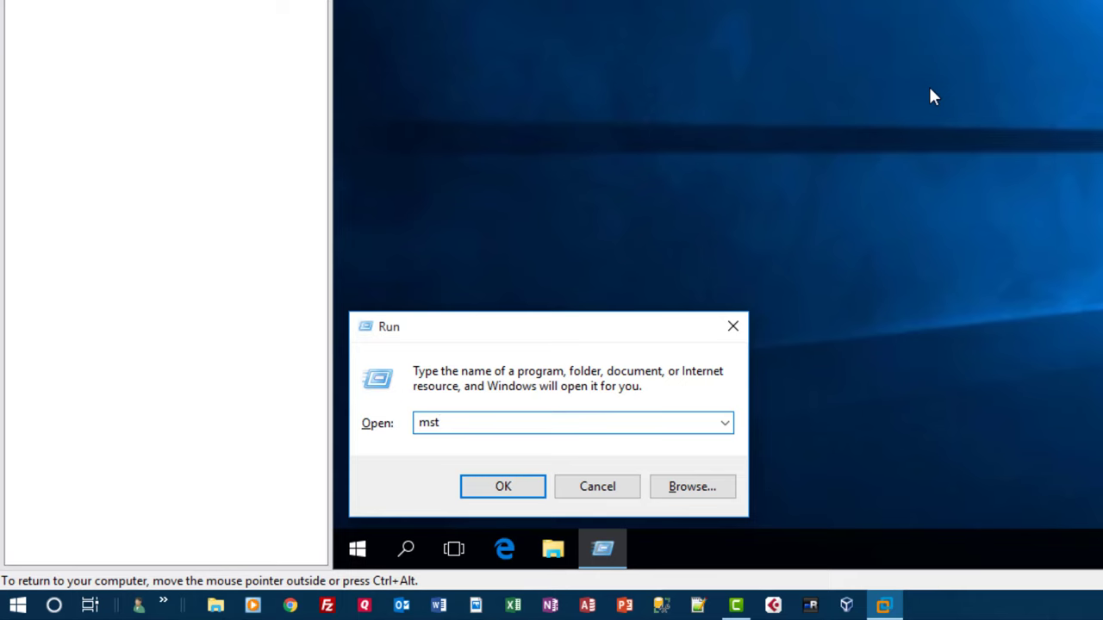
pyautogui.write('sc')
pyautogui.press('Return')
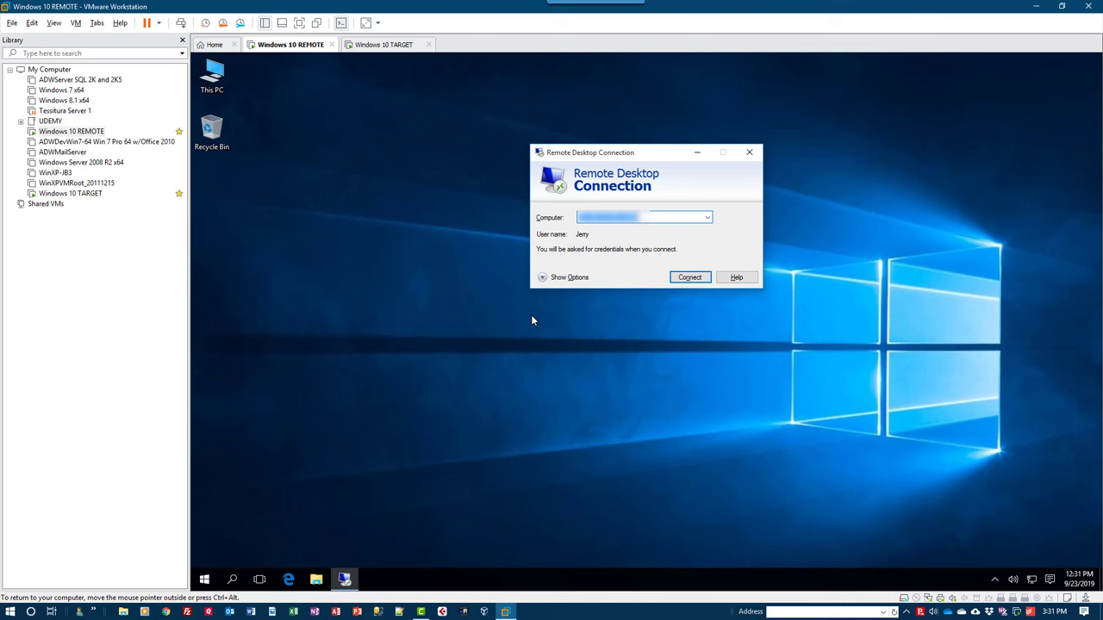
# Connect to WIN10-TARGET on port 23456, enter the account password, and accept the certificate.
pyautogui.write('W')
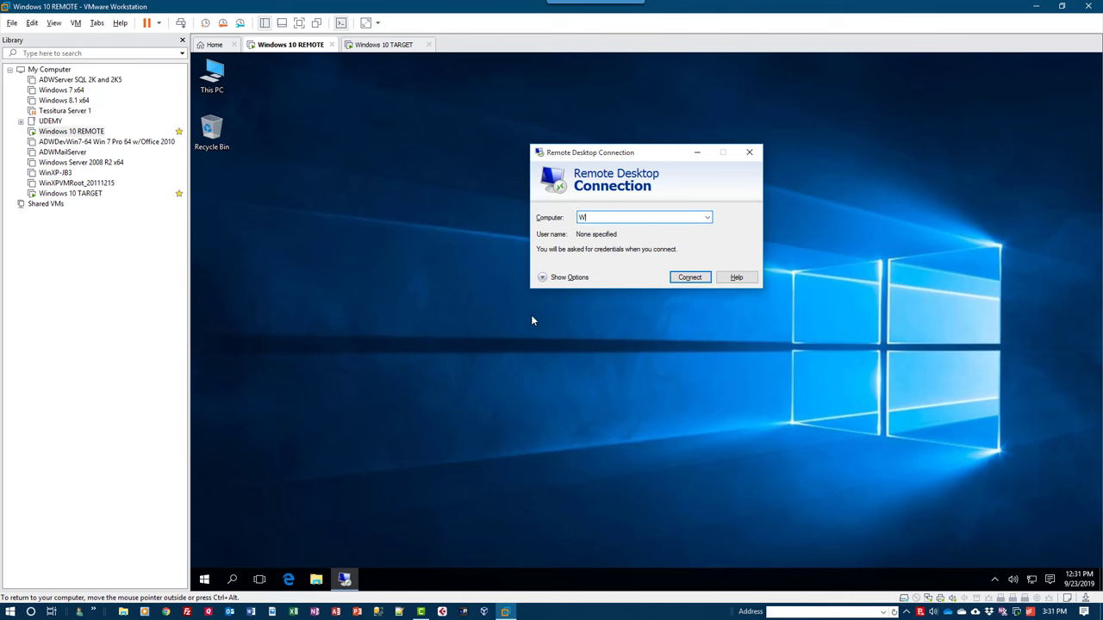
pyautogui.write('IN10-TARGET 23456')
pyautogui.press('Return')
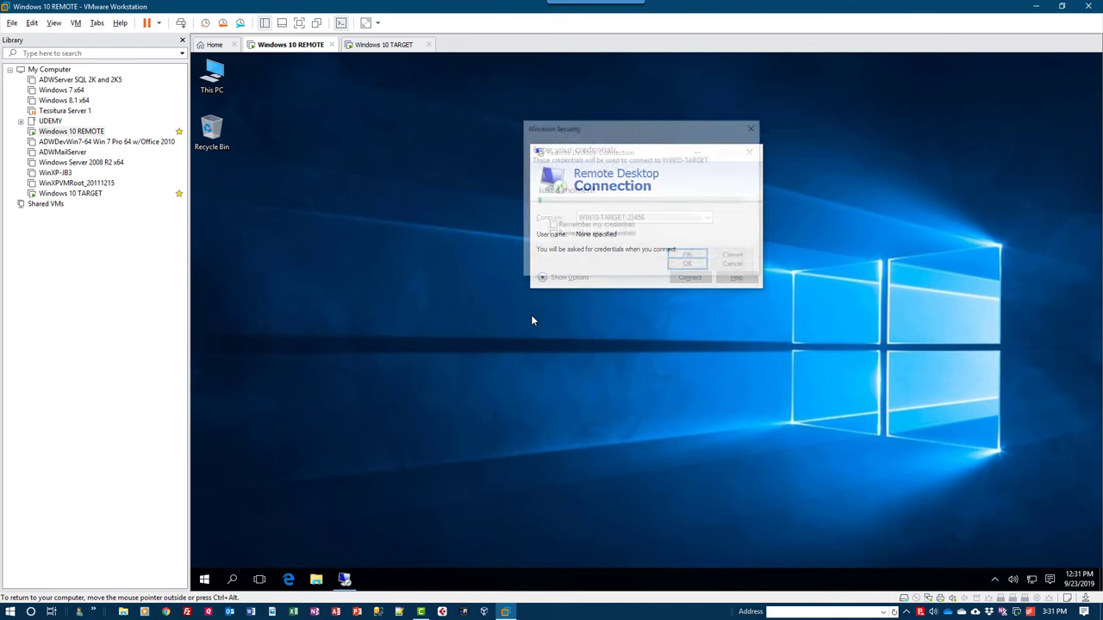
pyautogui.hotkey('ctrl', 'v')
pyautogui.press('Return')
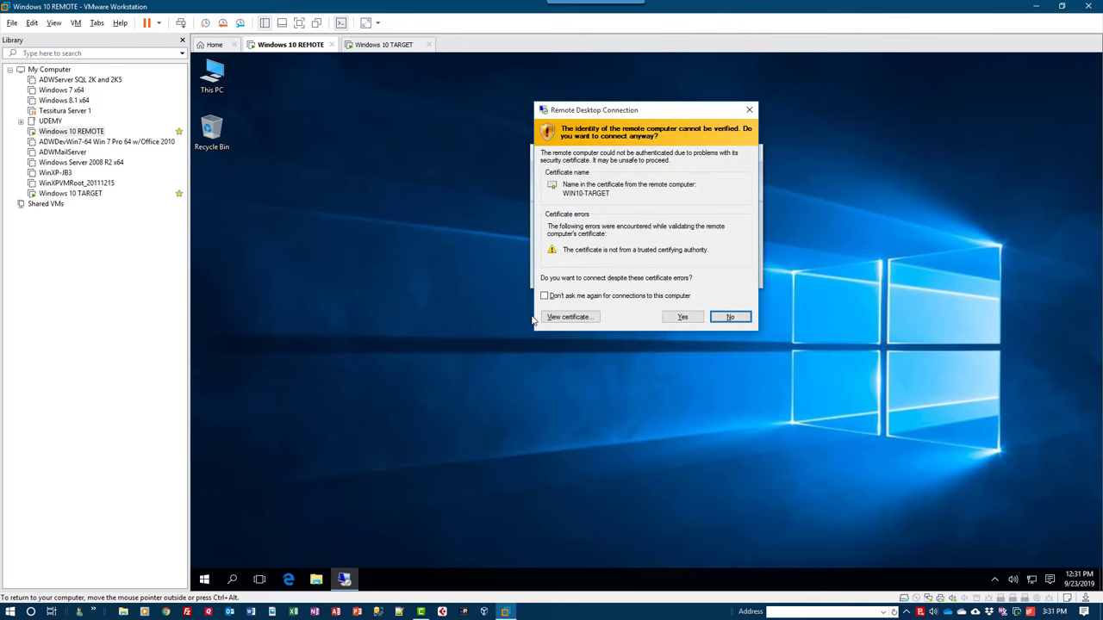
pyautogui.click(681, 317)
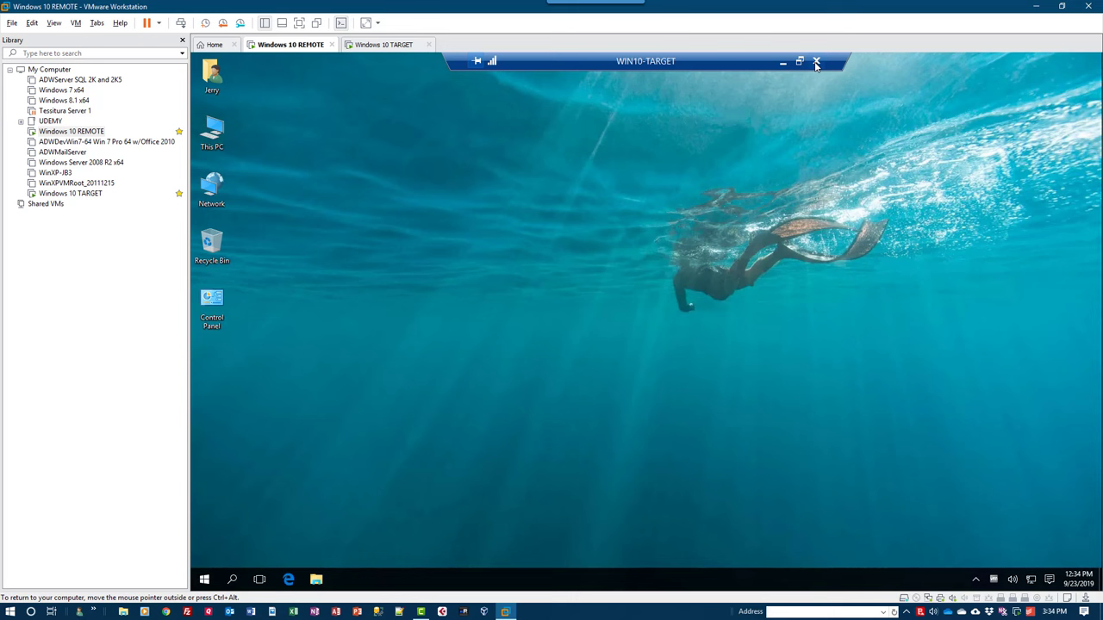
# Disconnect the Remote Desktop session and return to the Windows 10 TARGET VM's console.
pyautogui.click(816, 62)
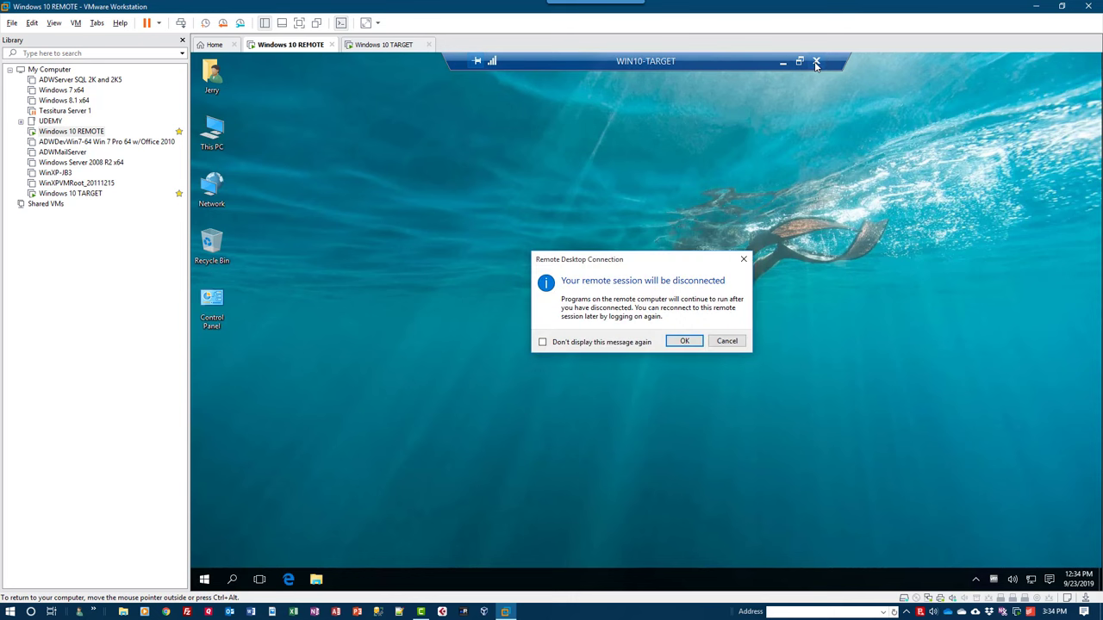
pyautogui.click(684, 342)
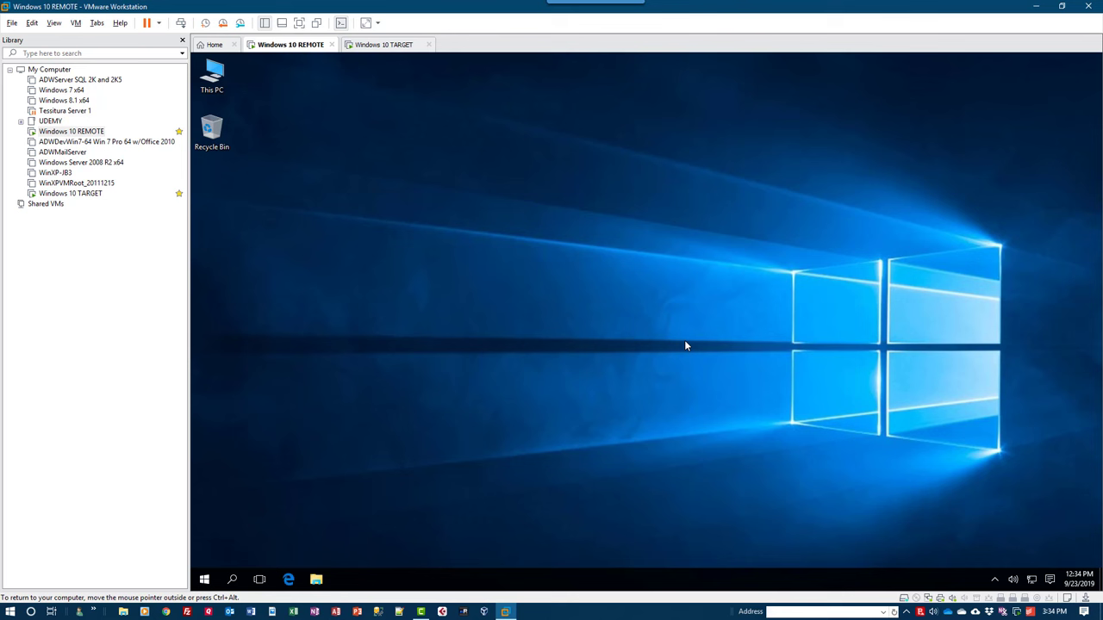
pyautogui.click(388, 44)
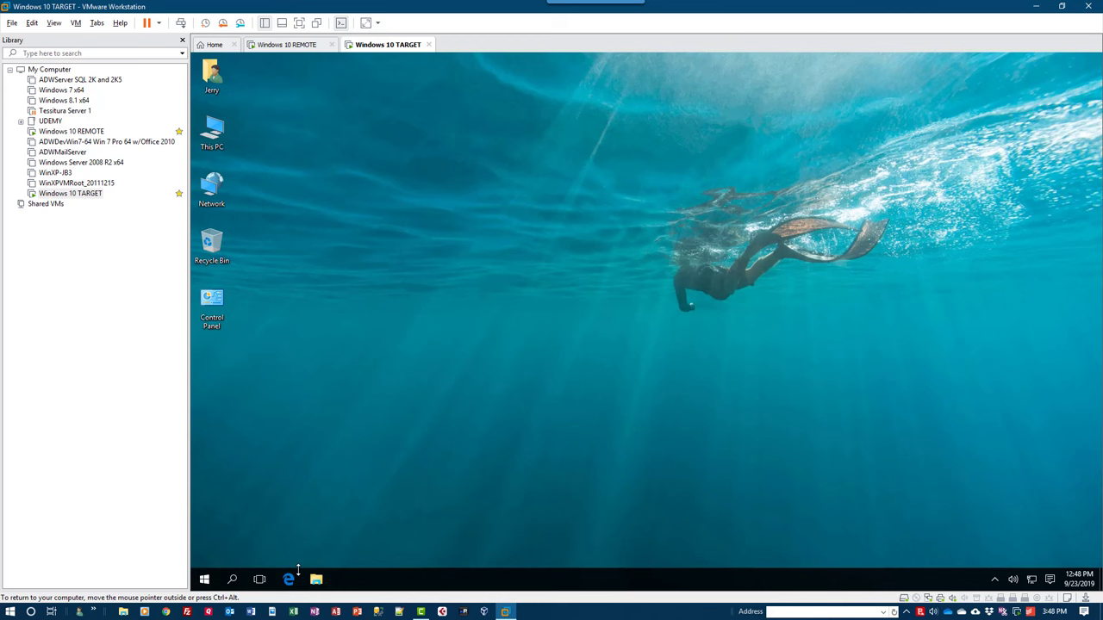
# Open Edge and log in to the NETGEAR router admin page at 192.168.1.1.
pyautogui.click(289, 579)
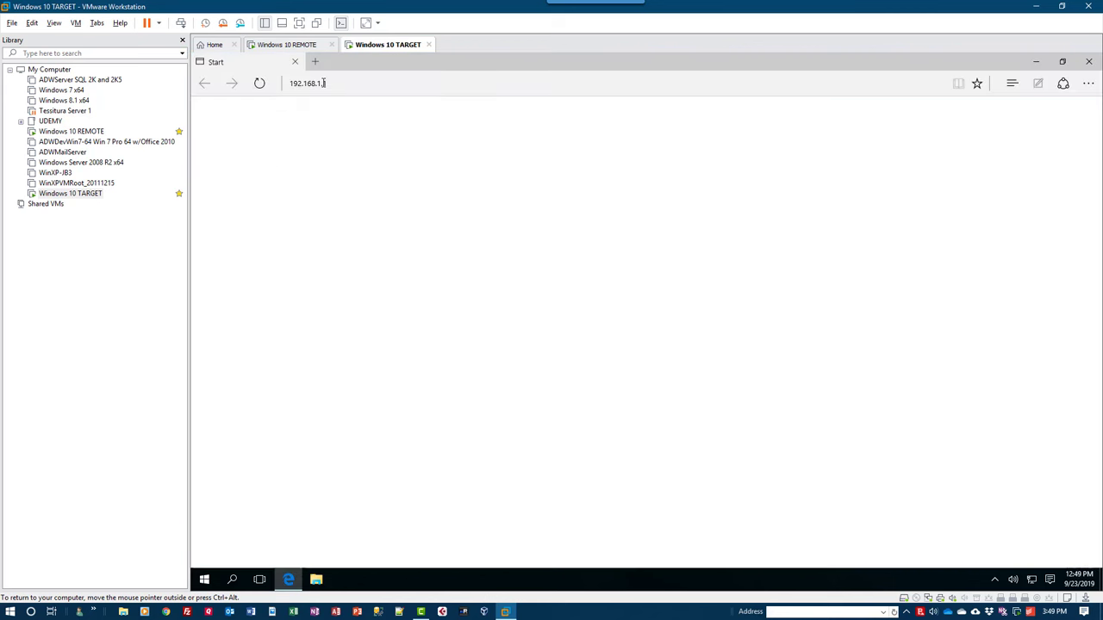
pyautogui.write('admin')
pyautogui.press('Tab')
pyautogui.hotkey('ctrl', 'v')
pyautogui.press('Return')
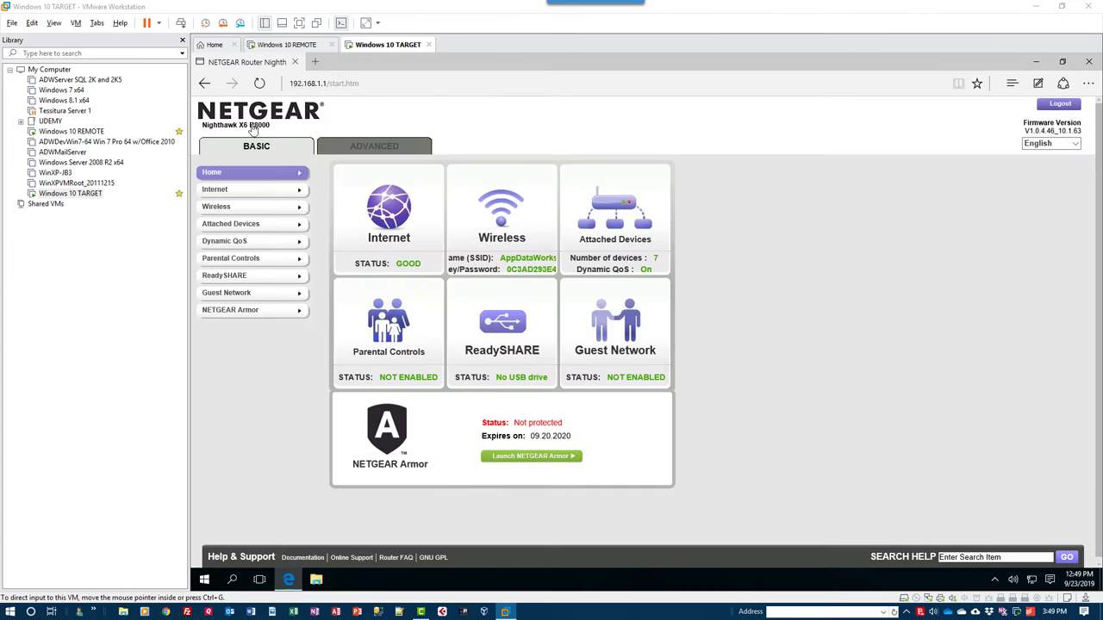
# Edit the RDA port-forwarding rule, changing its internal port from 3389 to 23456, and apply.
pyautogui.click(344, 145)
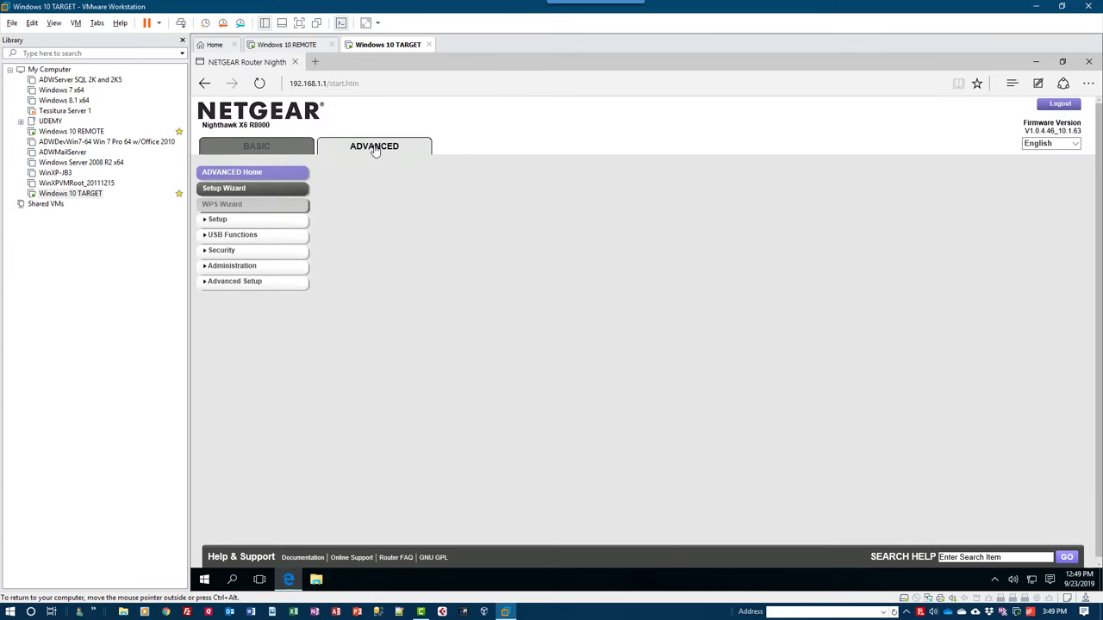
pyautogui.click(244, 320)
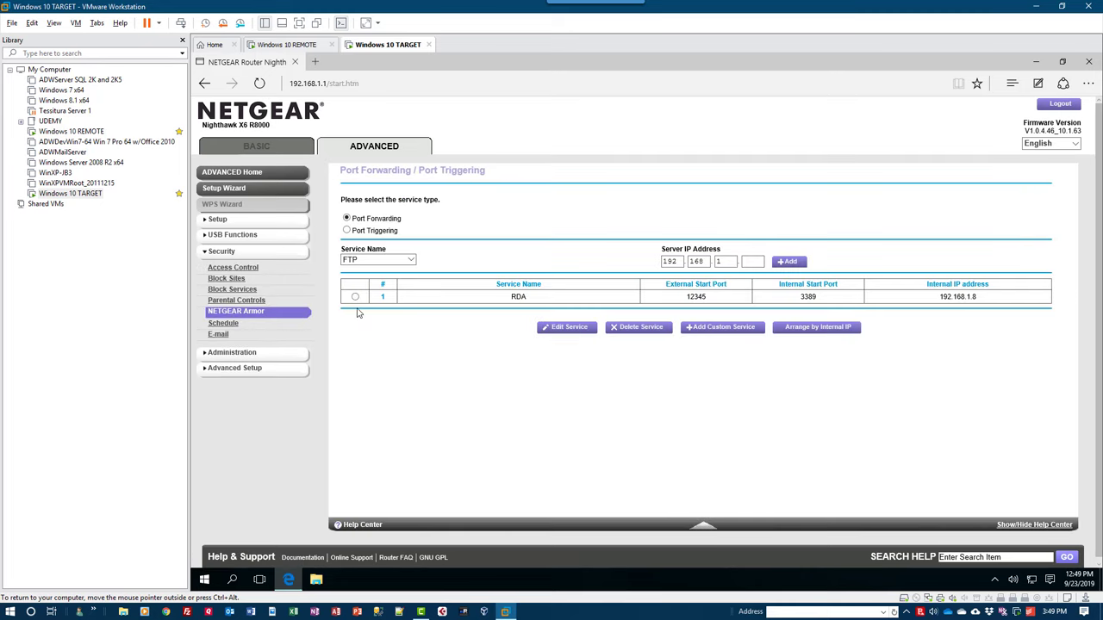
pyautogui.click(355, 296)
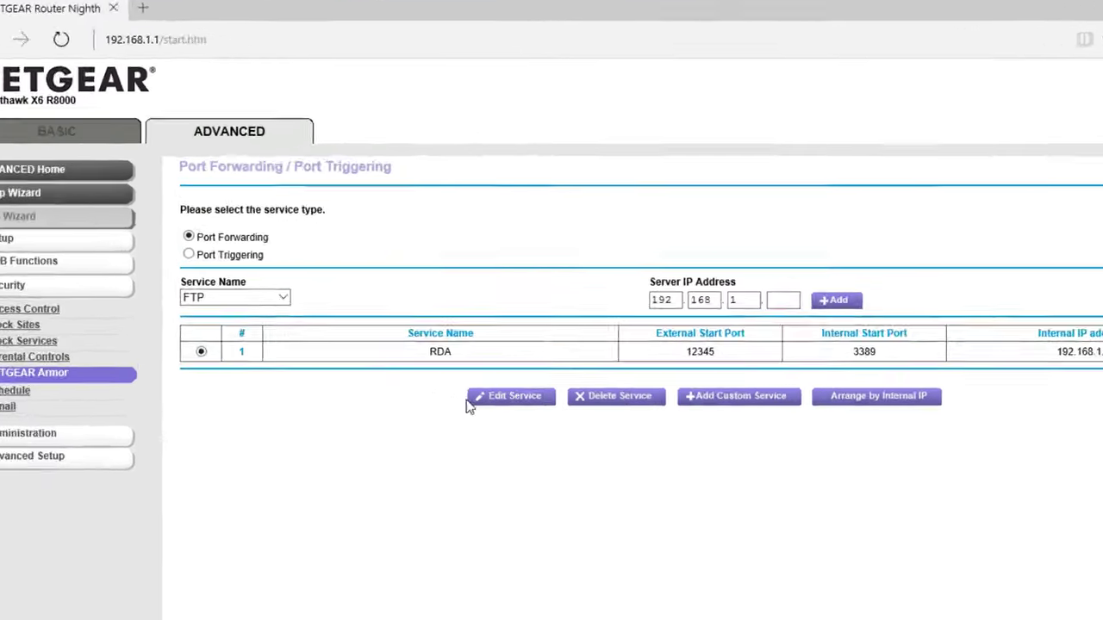
pyautogui.click(543, 328)
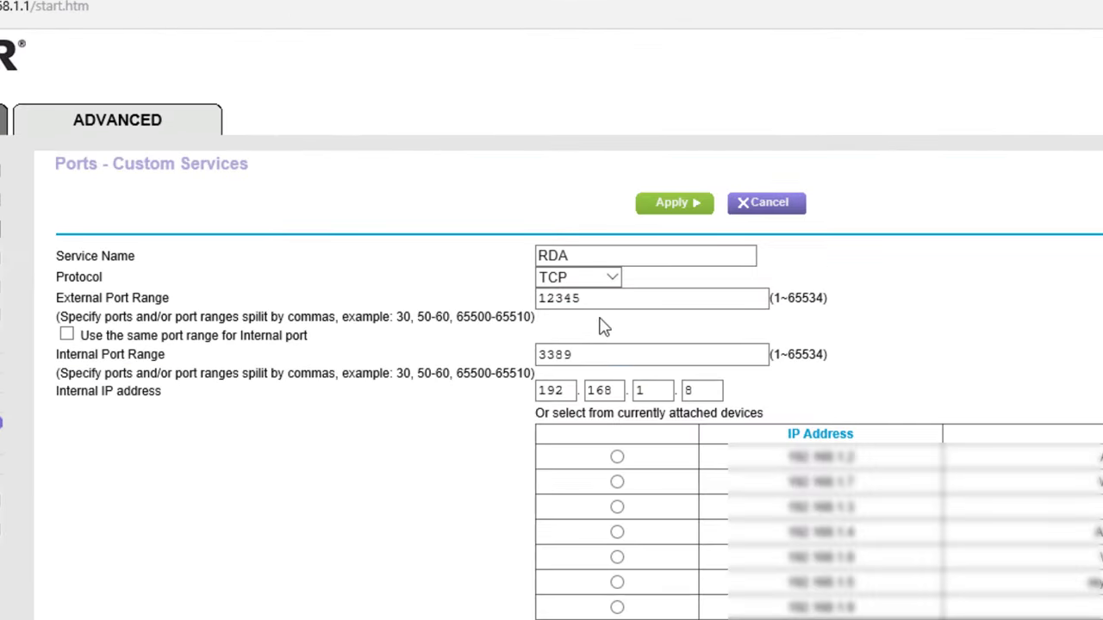
pyautogui.click(626, 353)
pyautogui.moveTo(608, 354); pyautogui.dragTo(473, 361)
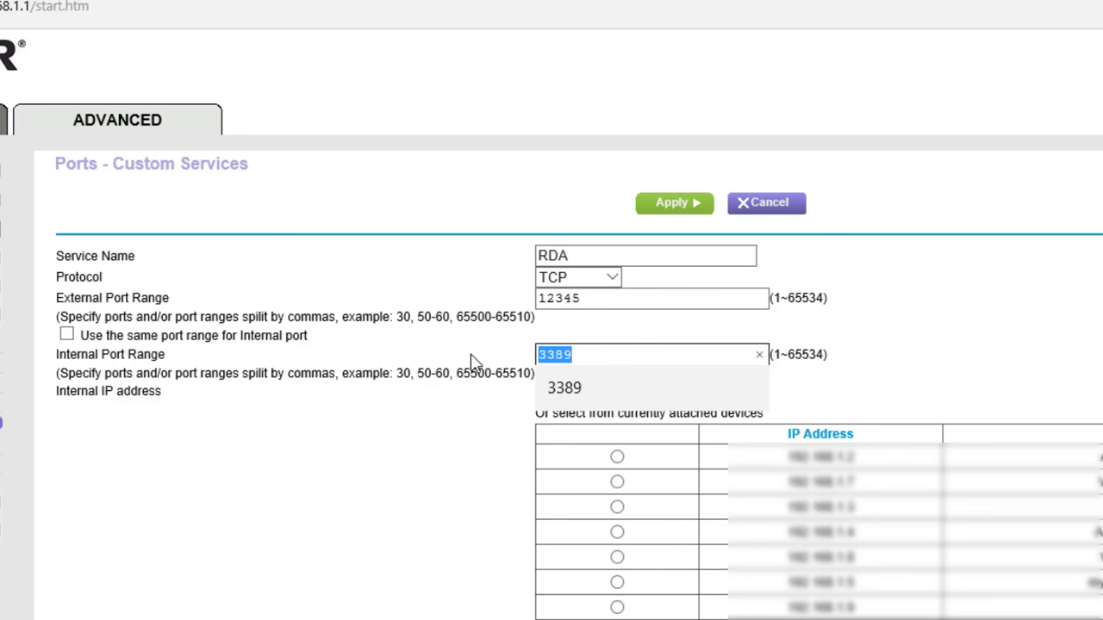
pyautogui.write('23456')
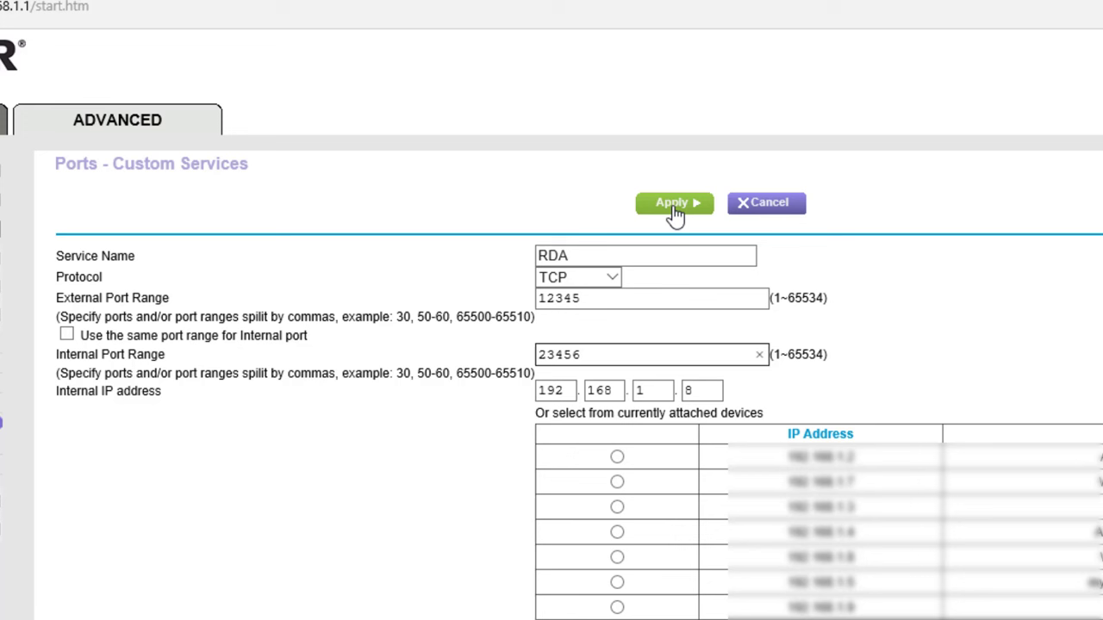
pyautogui.click(672, 206)
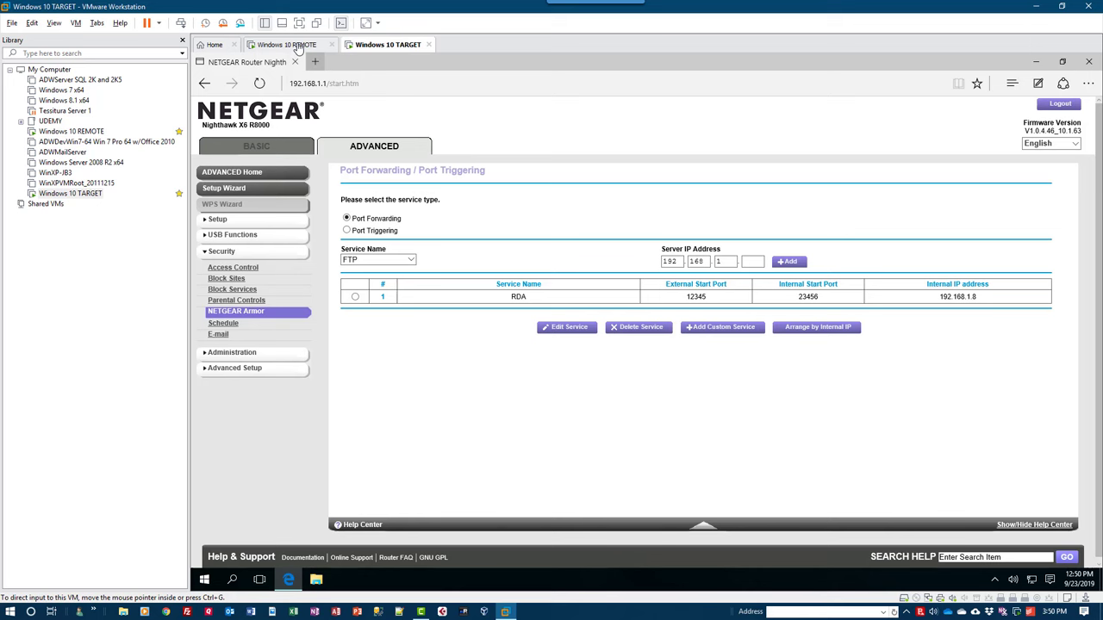
# Select the Windows 10 REMOTE tab to show that VM's desktop.
pyautogui.click(289, 44)
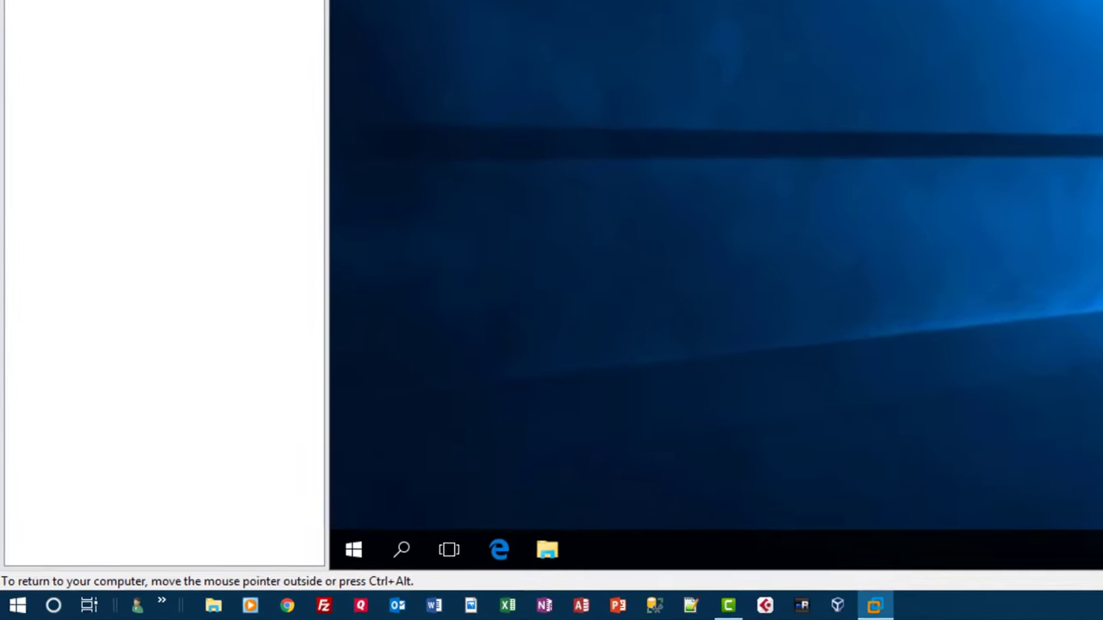
# Run mstsc, connect to the second remembered computer, and submit the account password.
pyautogui.press('super+r')
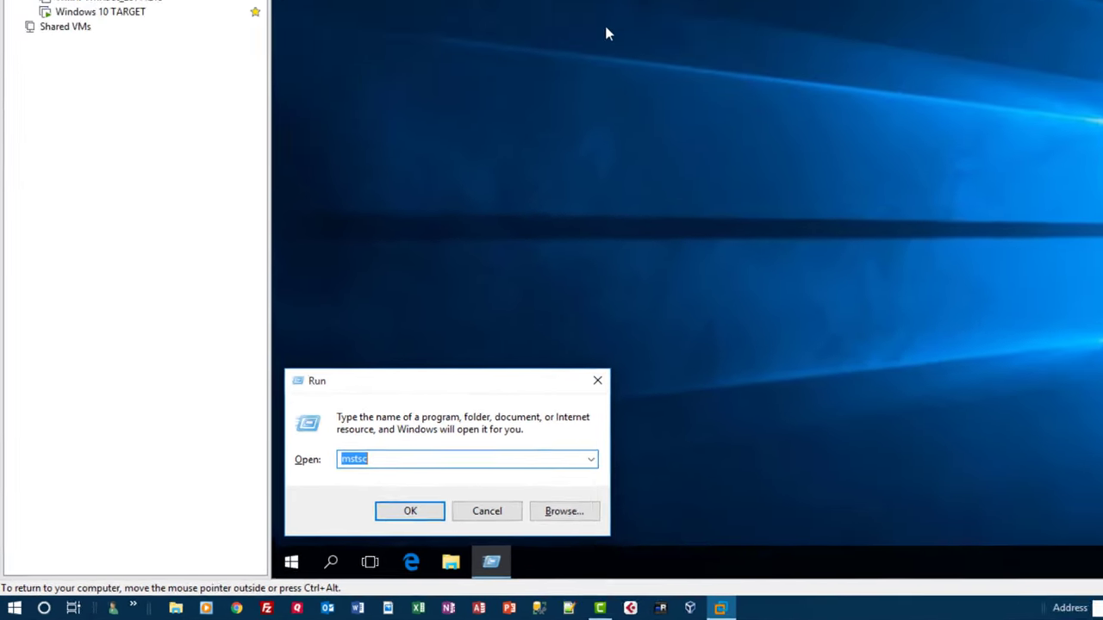
pyautogui.press('Return')
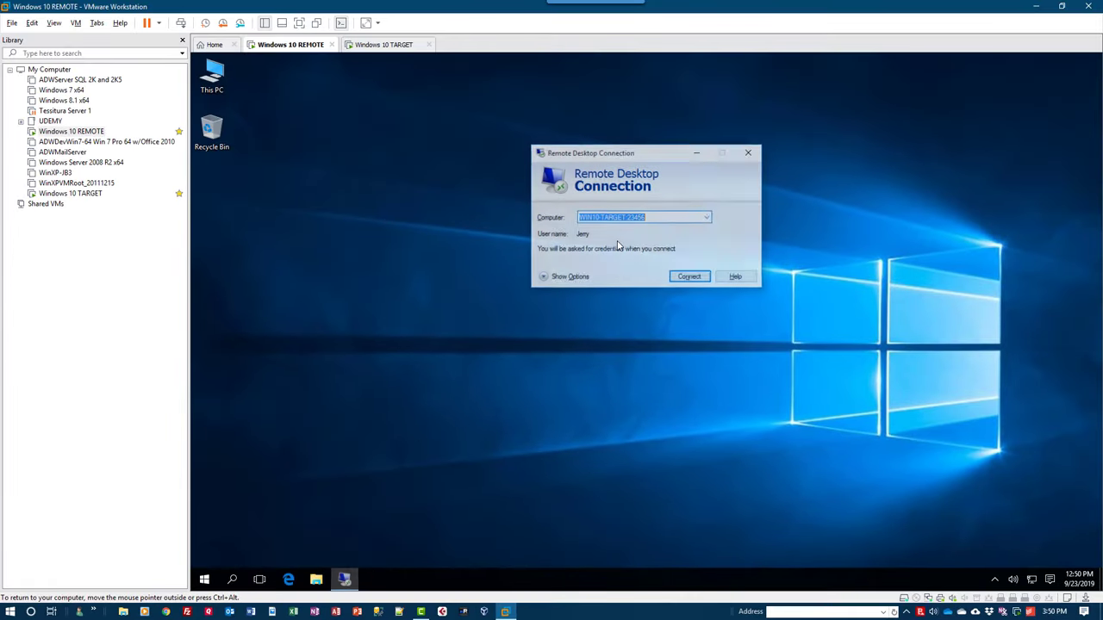
pyautogui.click(707, 217)
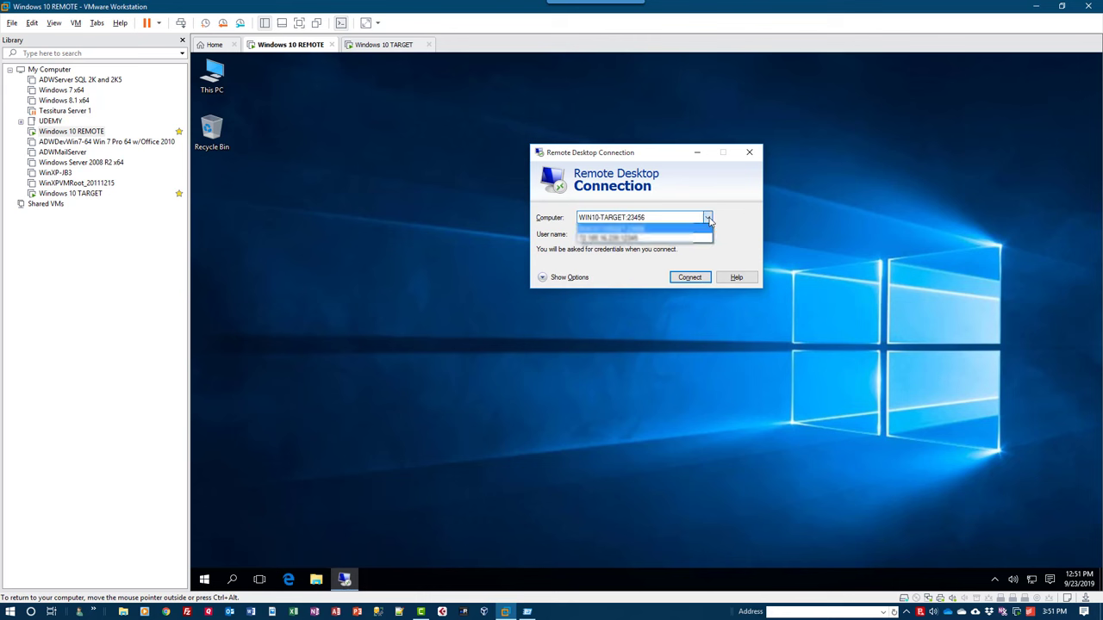
pyautogui.click(633, 238)
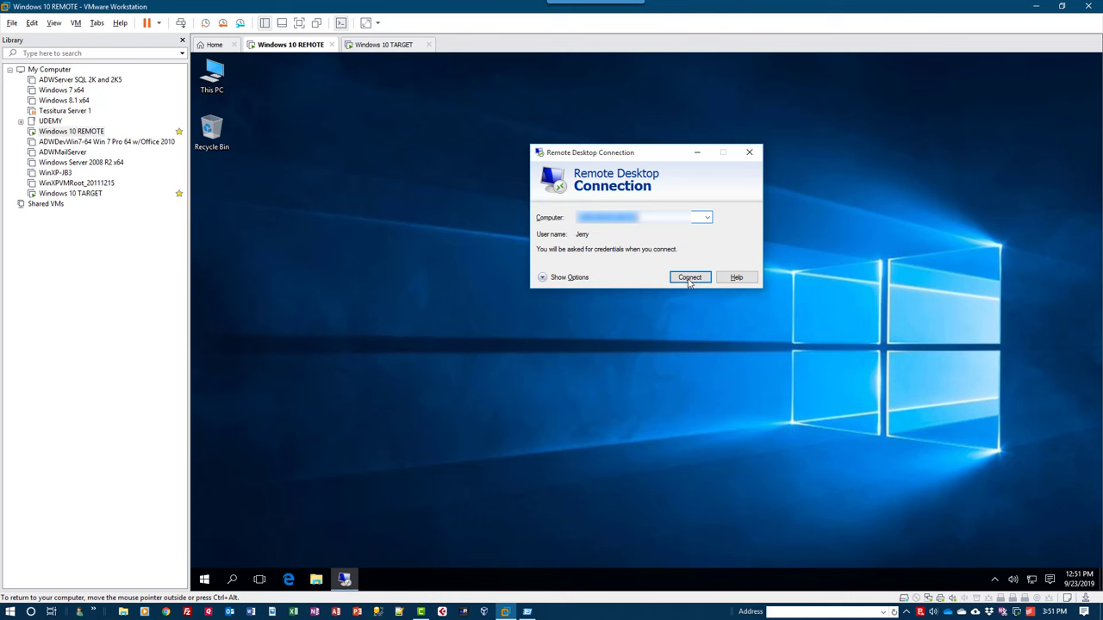
pyautogui.click(689, 277)
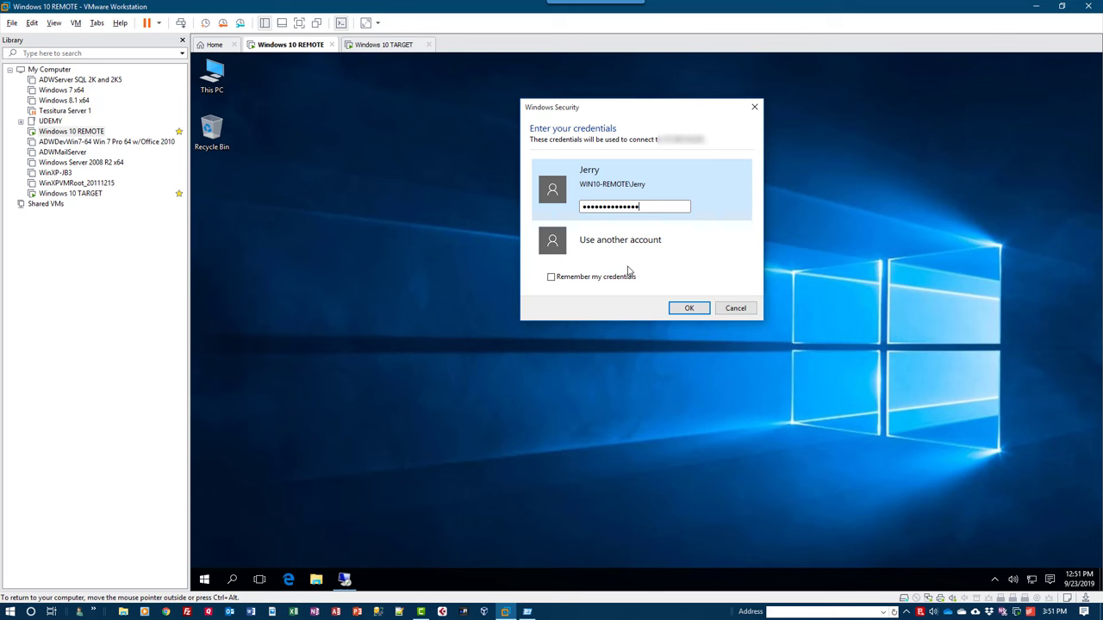
pyautogui.press('Return')
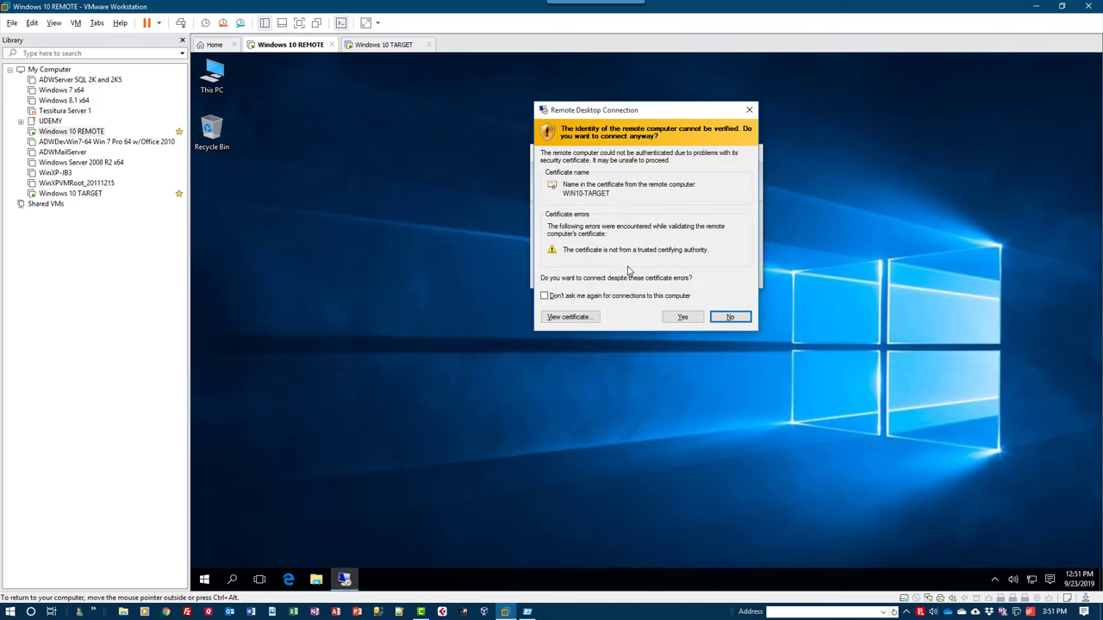
# Accept the certificate warning, then close the Edge router page on WIN10-TARGET.
pyautogui.click(682, 317)
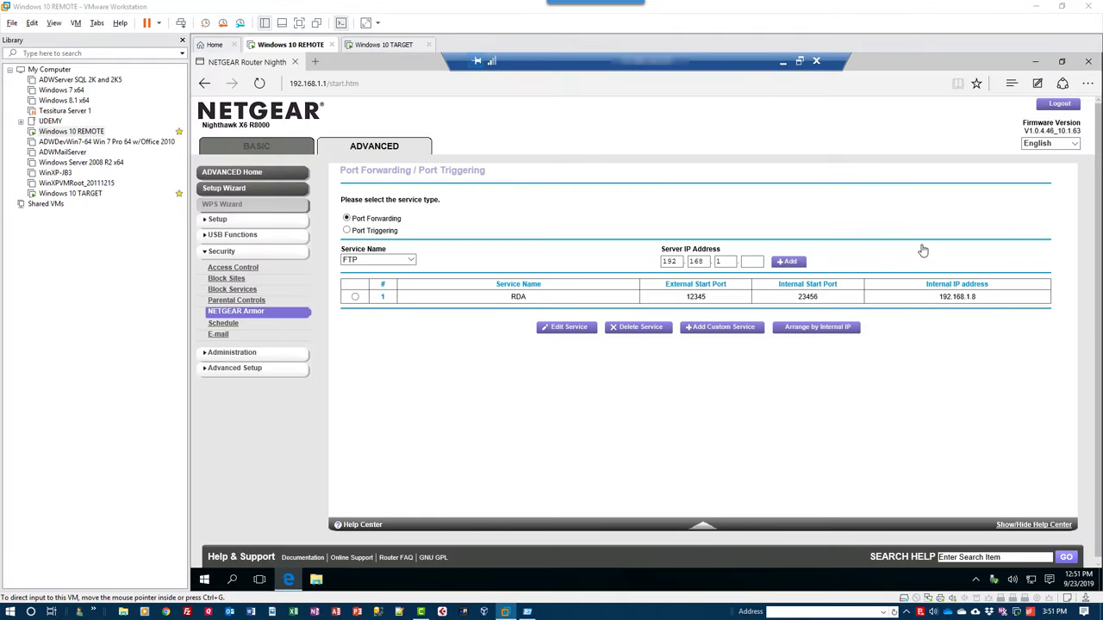
pyautogui.click(1088, 67)
pyautogui.click(1088, 67)
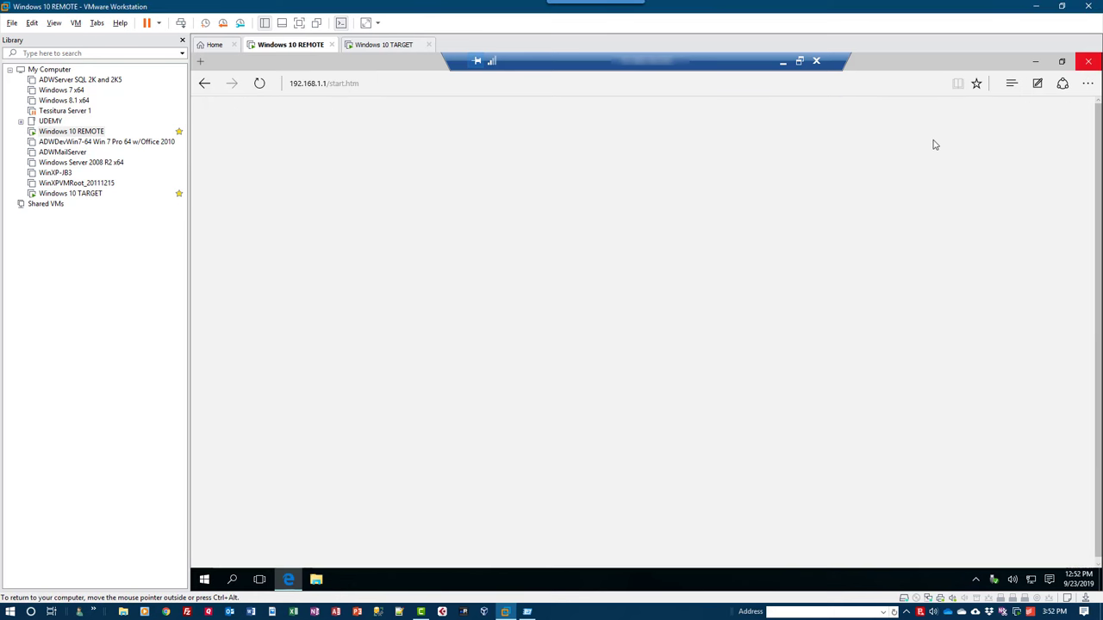